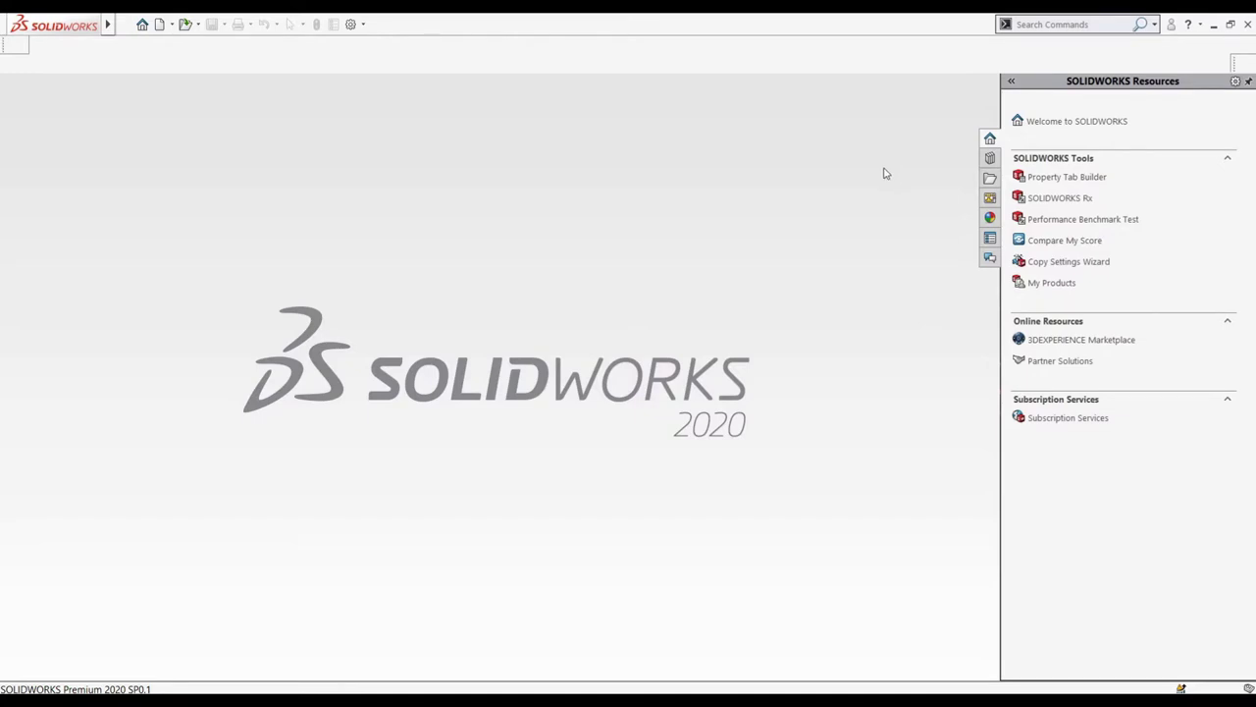
Start a new SOLIDWORKS document with Part as the type.
click(167, 23)
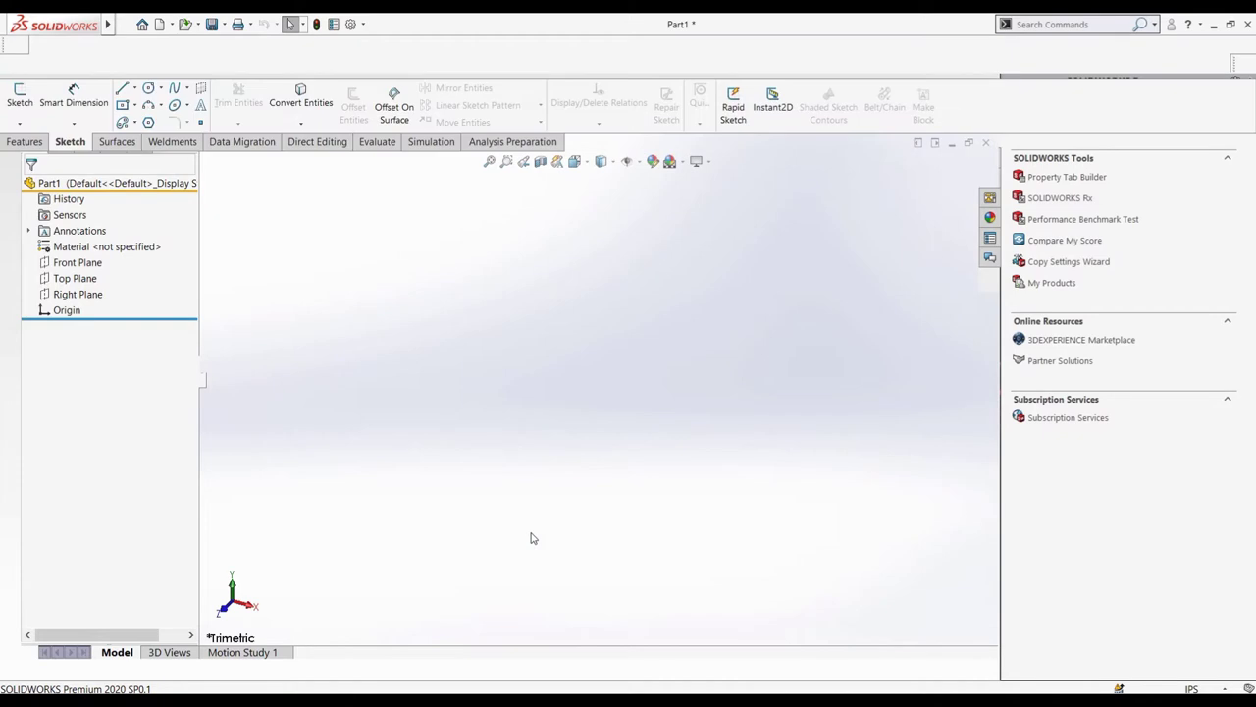
Create Part1 and begin a new sketch on the Top Plane.
click(344, 144)
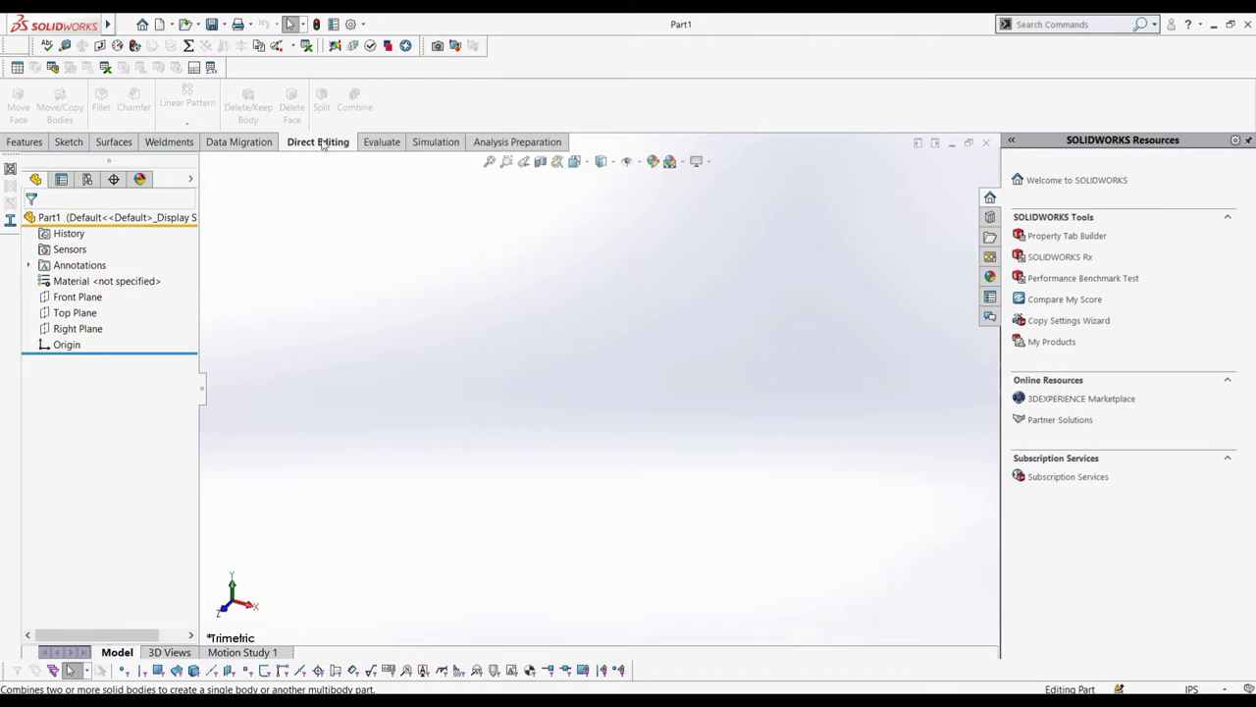
click(69, 142)
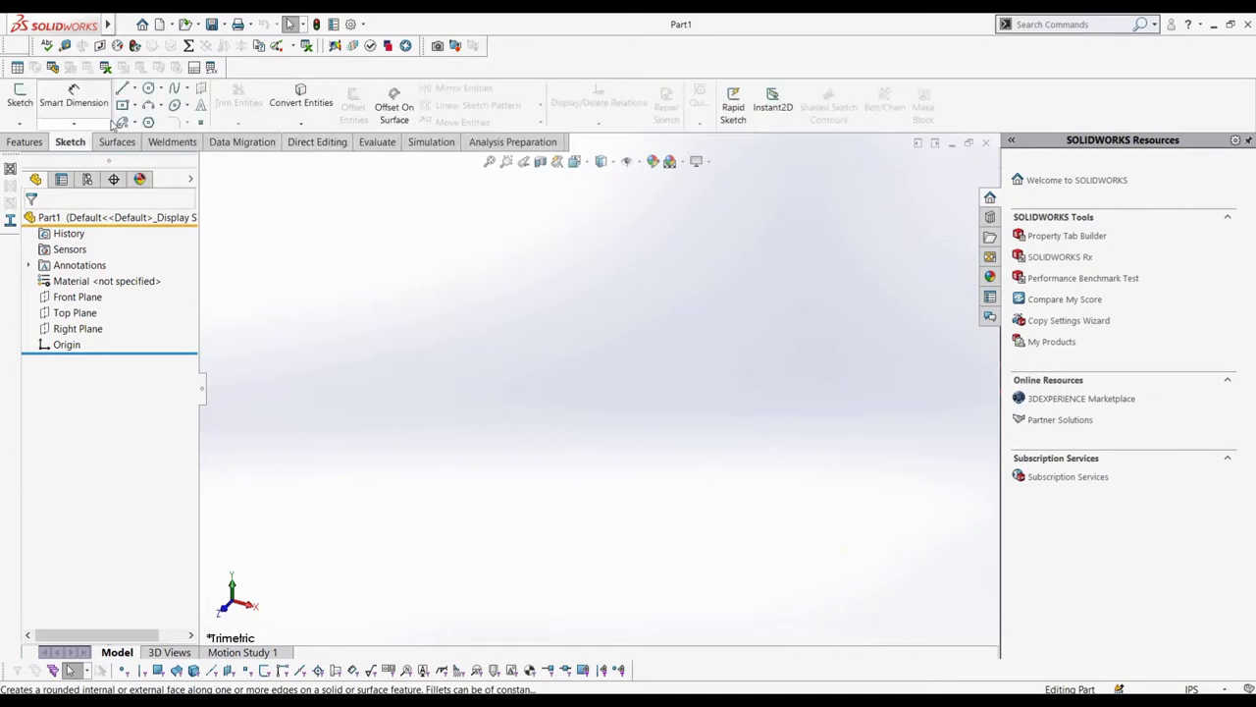
click(19, 95)
click(444, 410)
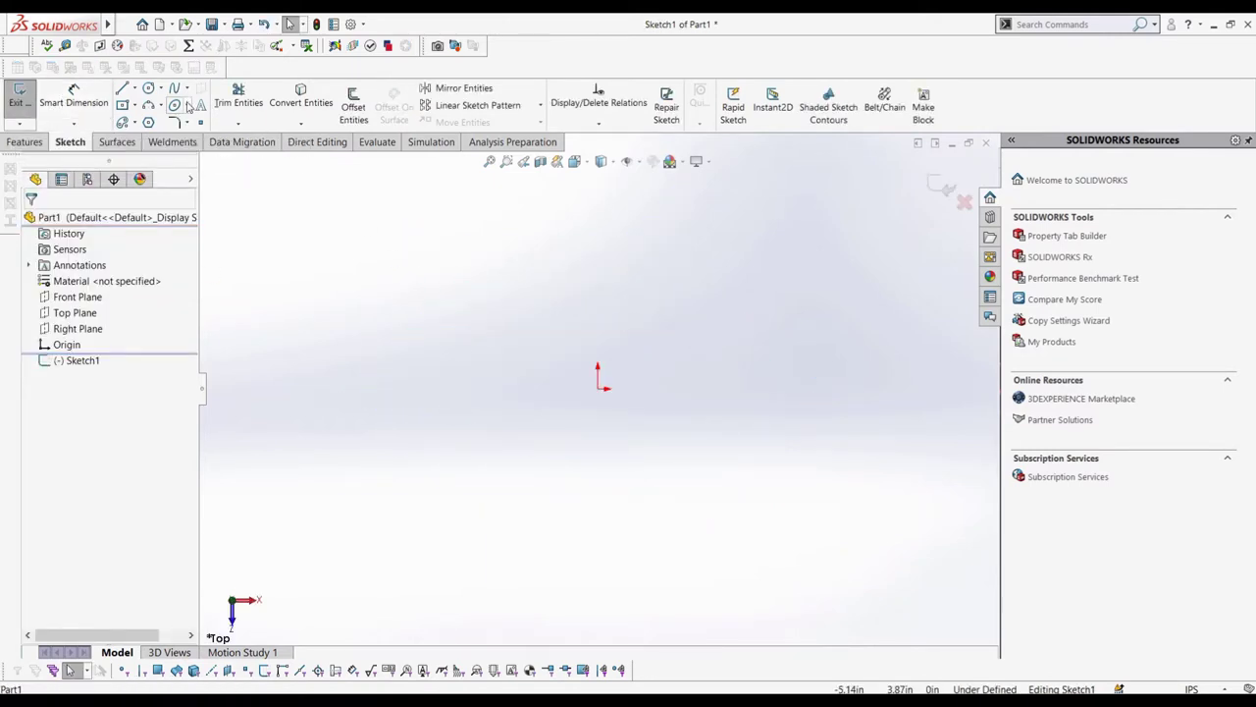
Draw two overlapping circles, radii about 2.23 and 2.27, the right one's edge through the origin.
click(148, 88)
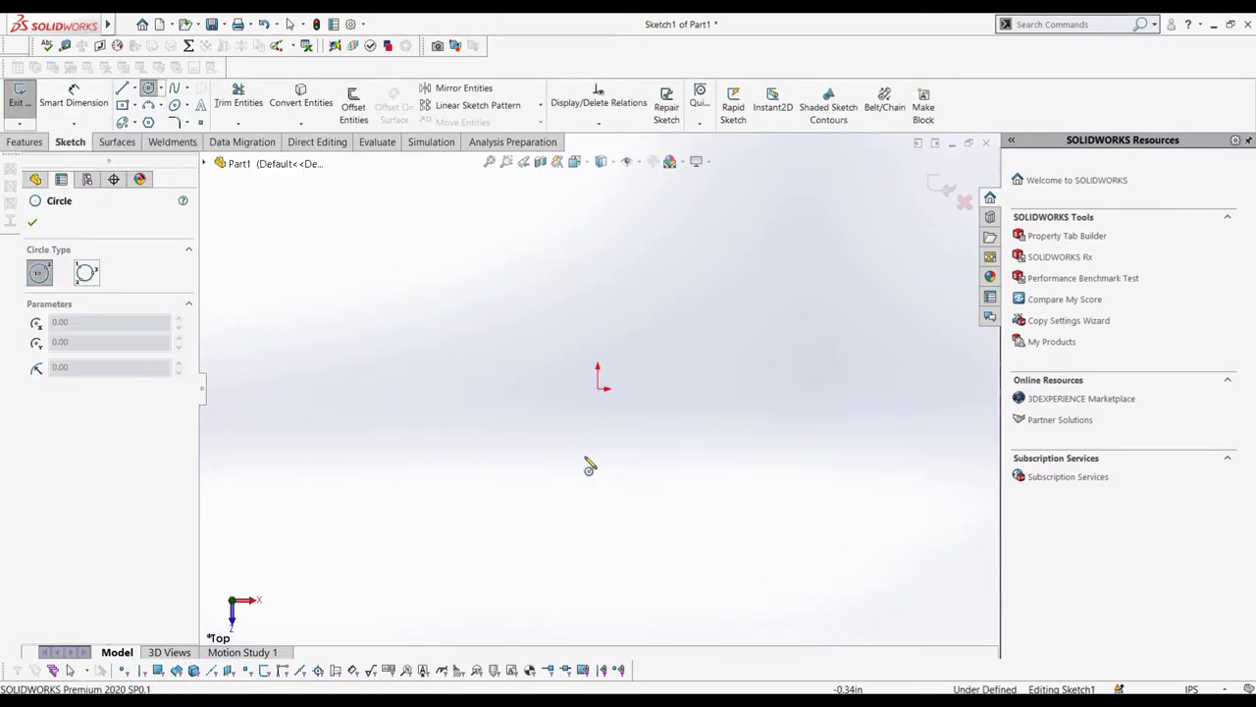
click(534, 389)
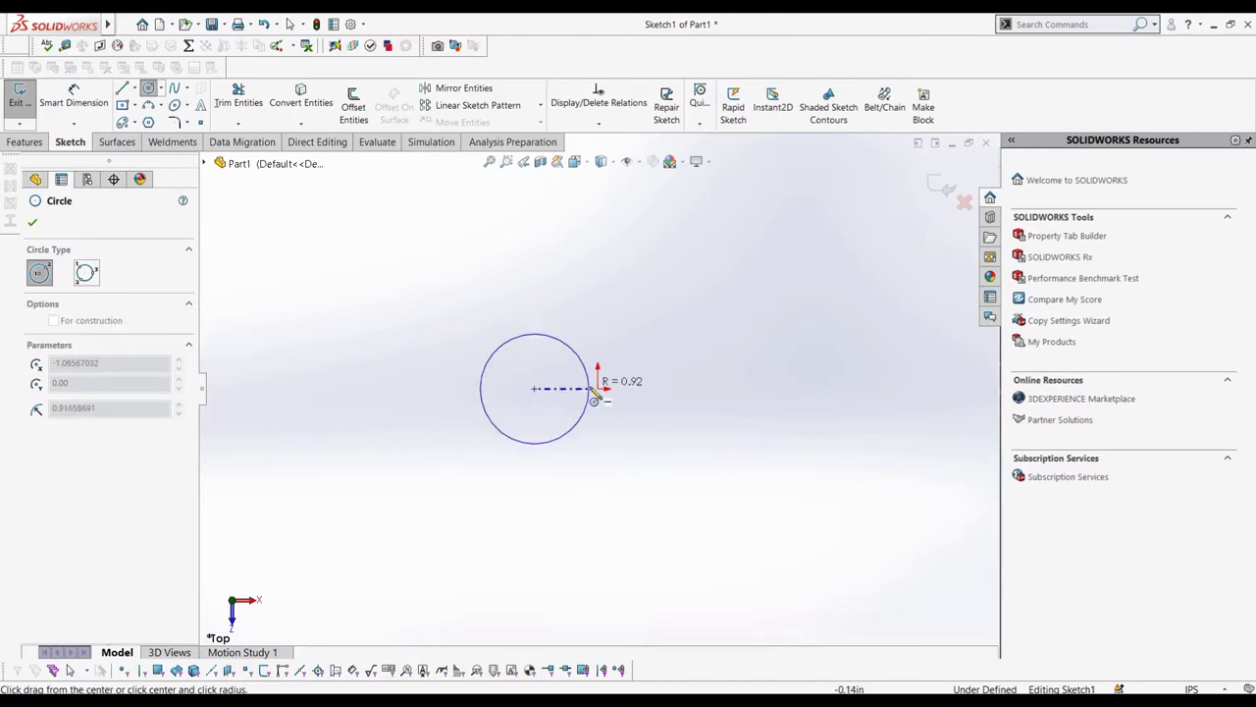
click(667, 388)
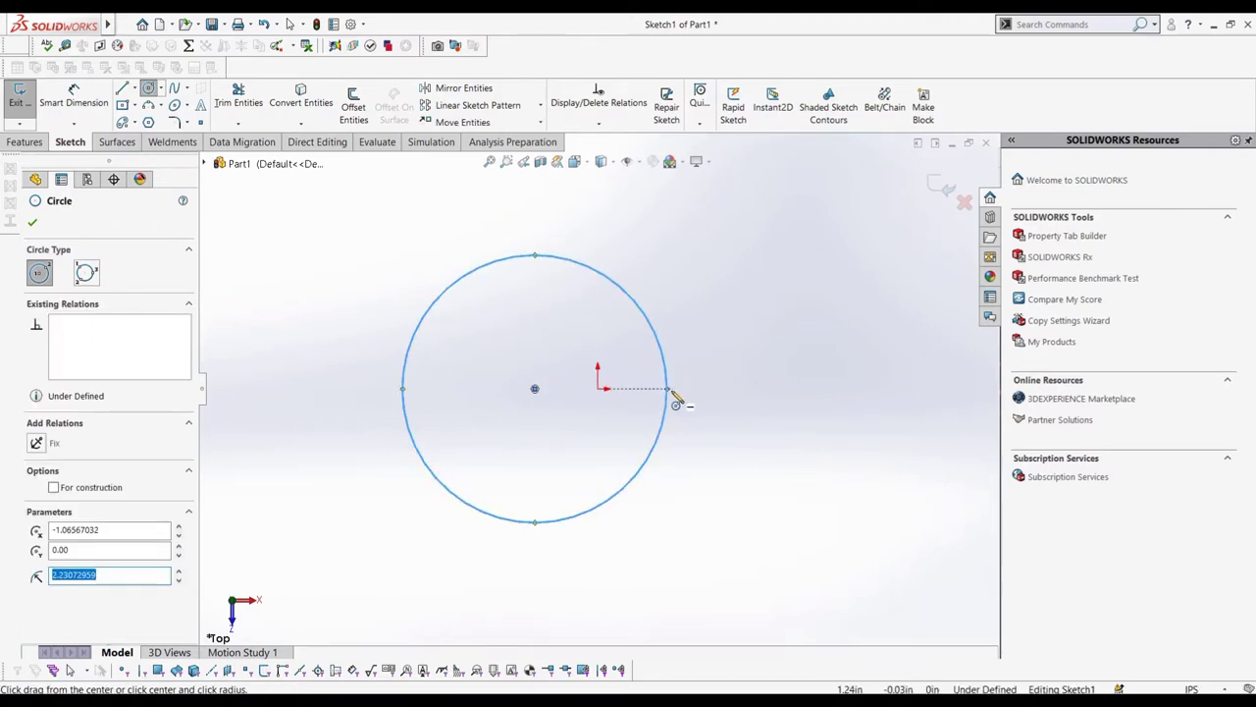
click(731, 388)
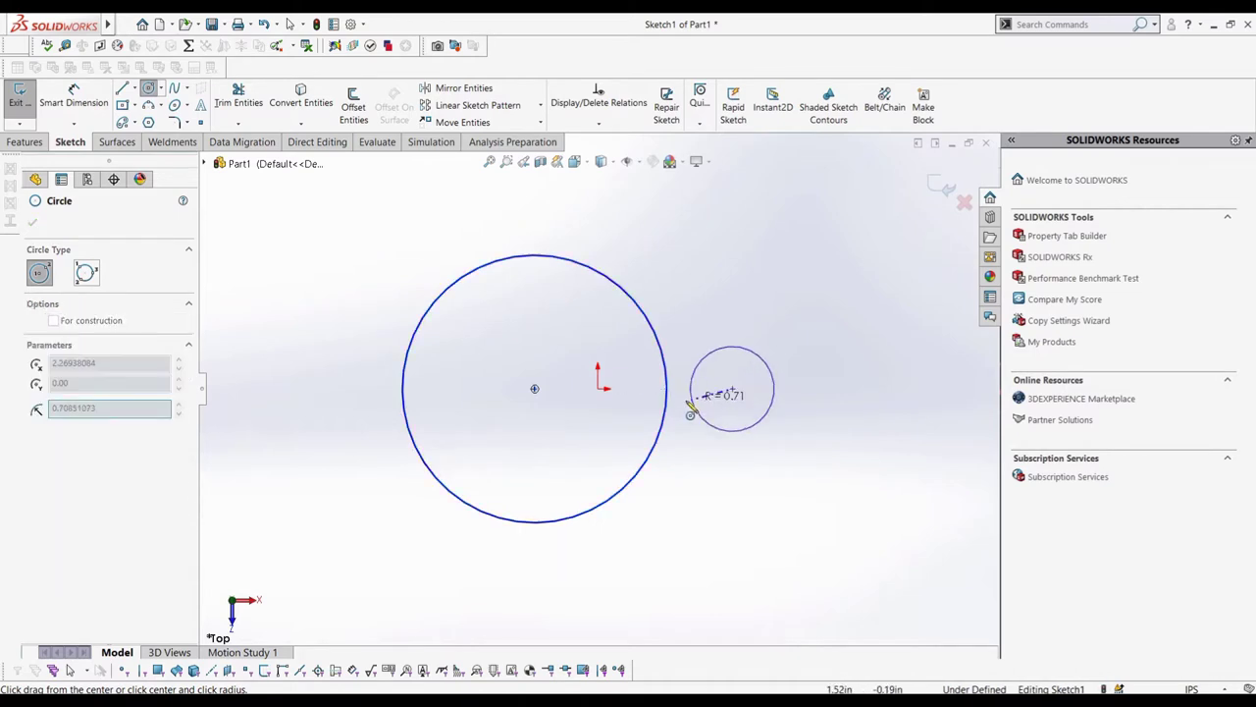
click(599, 389)
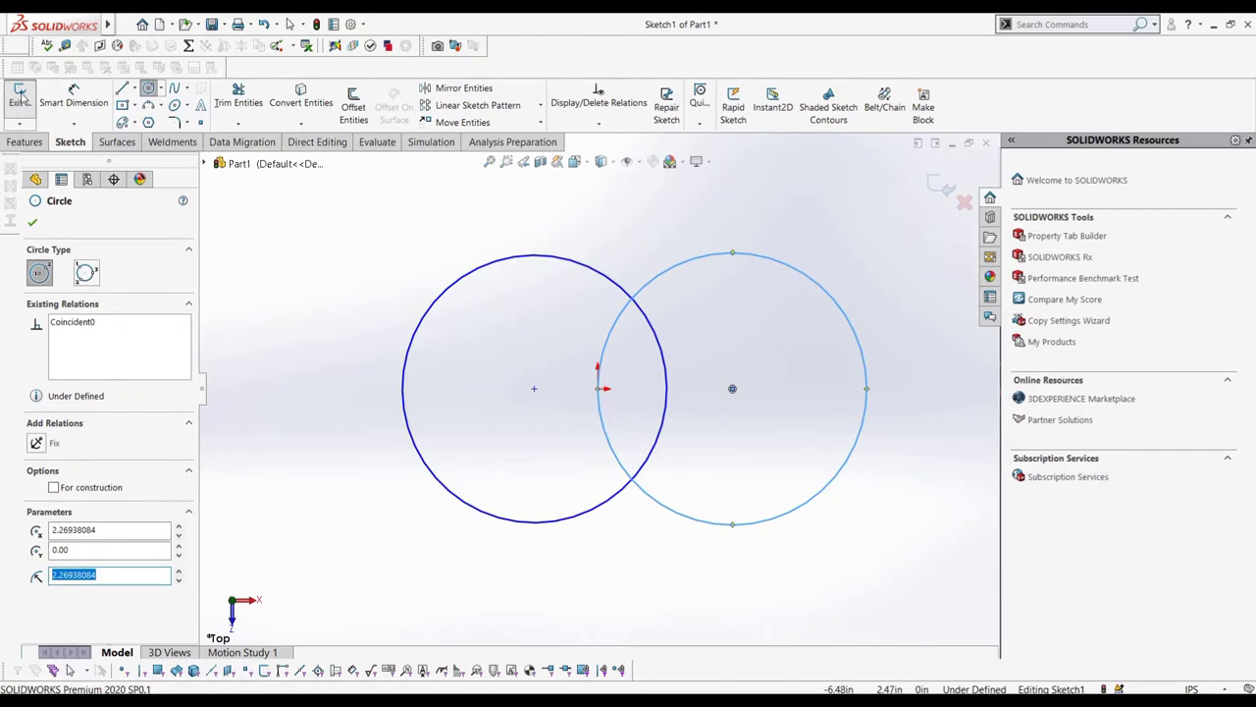
click(13, 142)
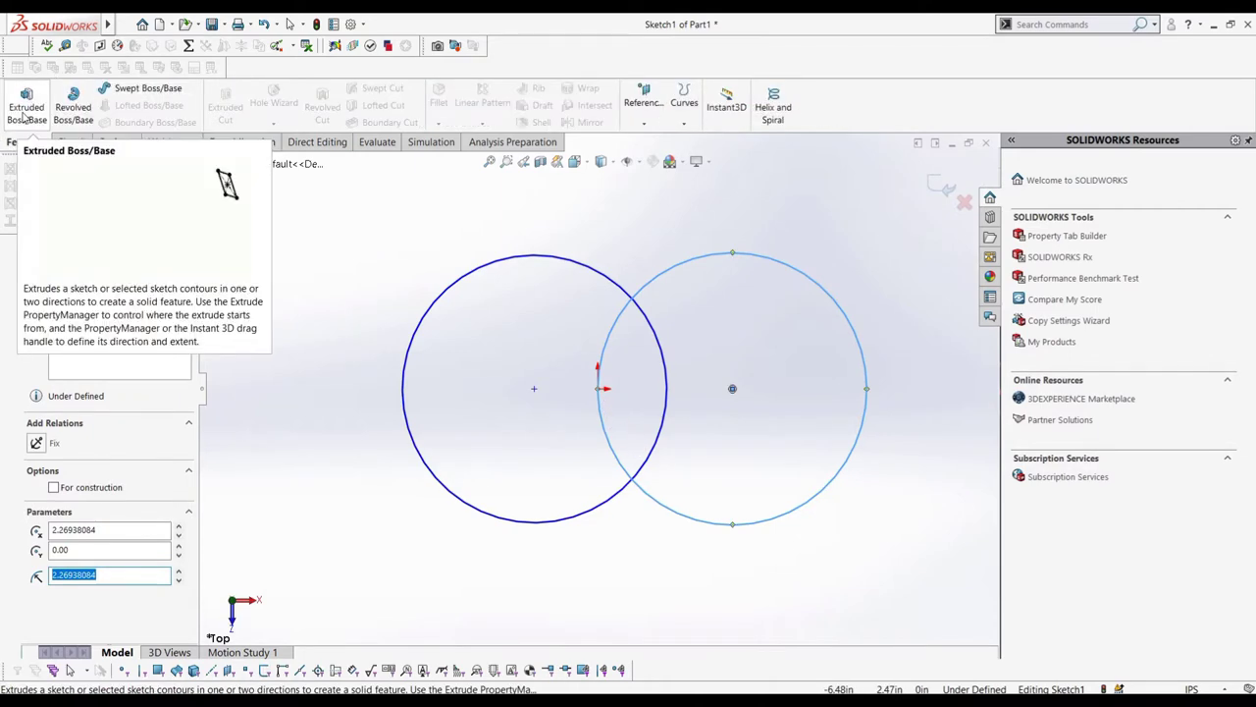
Extrude the left crescent, lens overlap and right circle regions 0.10in as Boss-Extrude1.
click(26, 108)
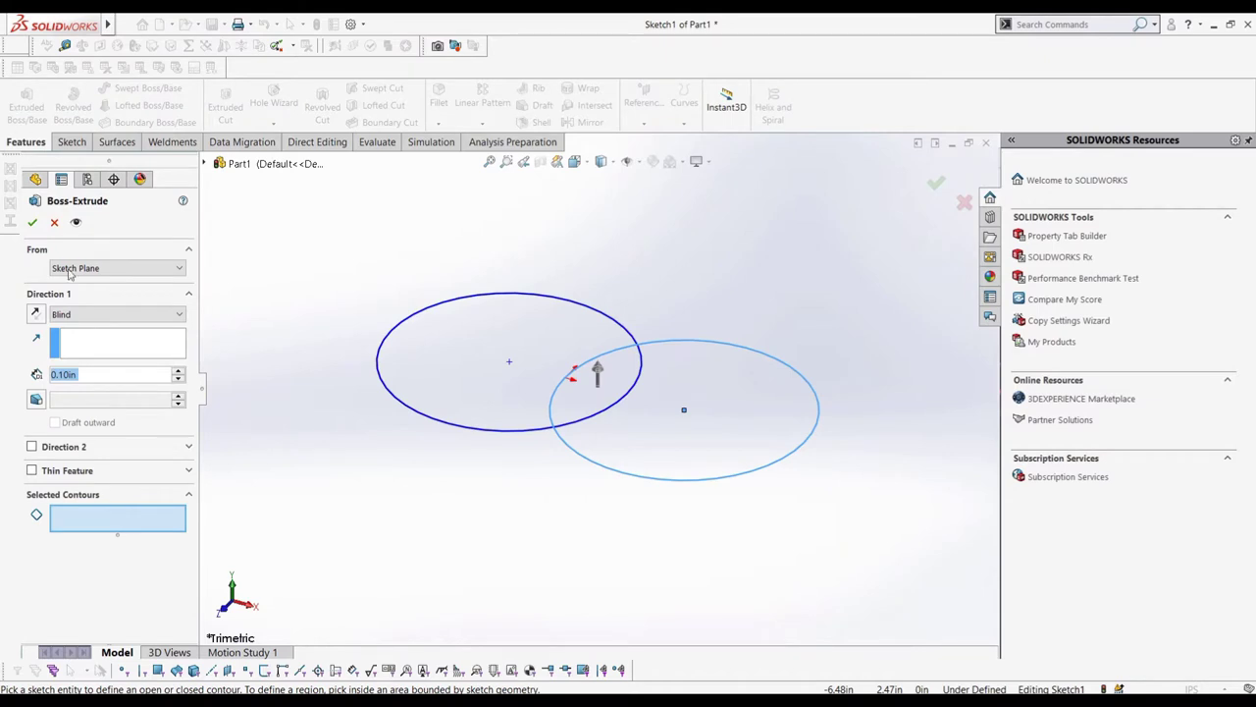
middle_drag(560, 488, 608, 413)
scroll(608, 413, down, 2)
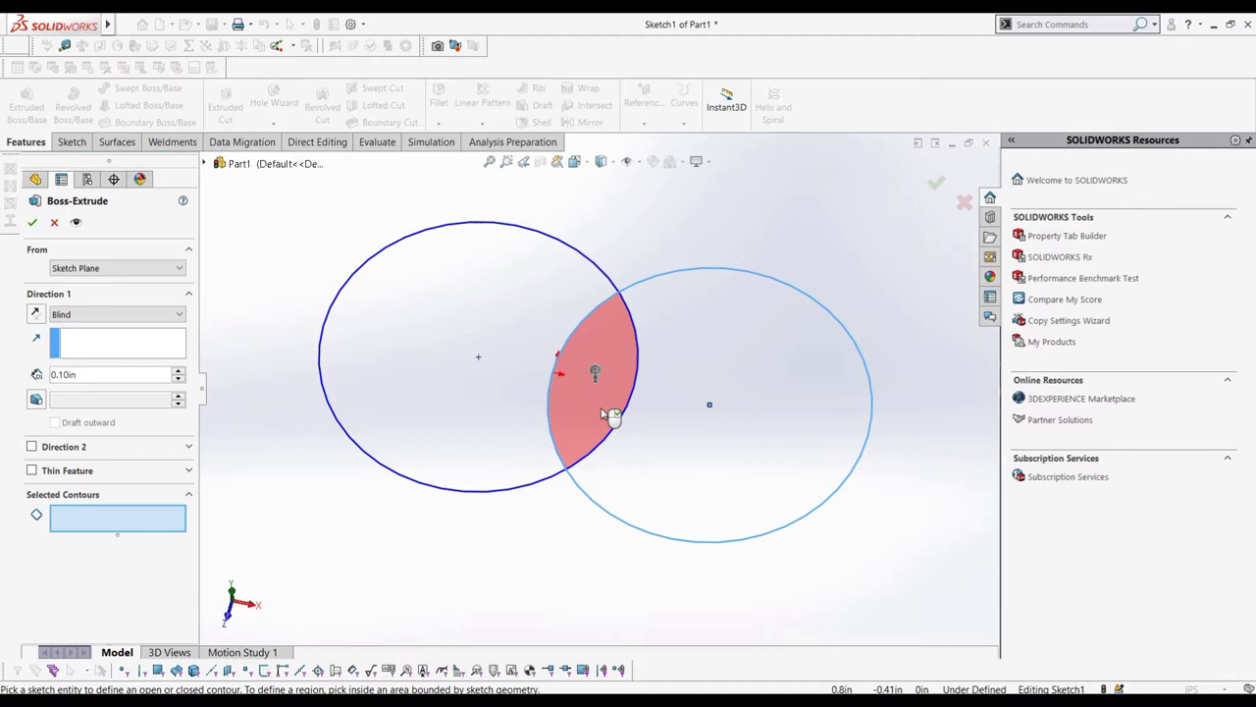
click(530, 365)
click(555, 362)
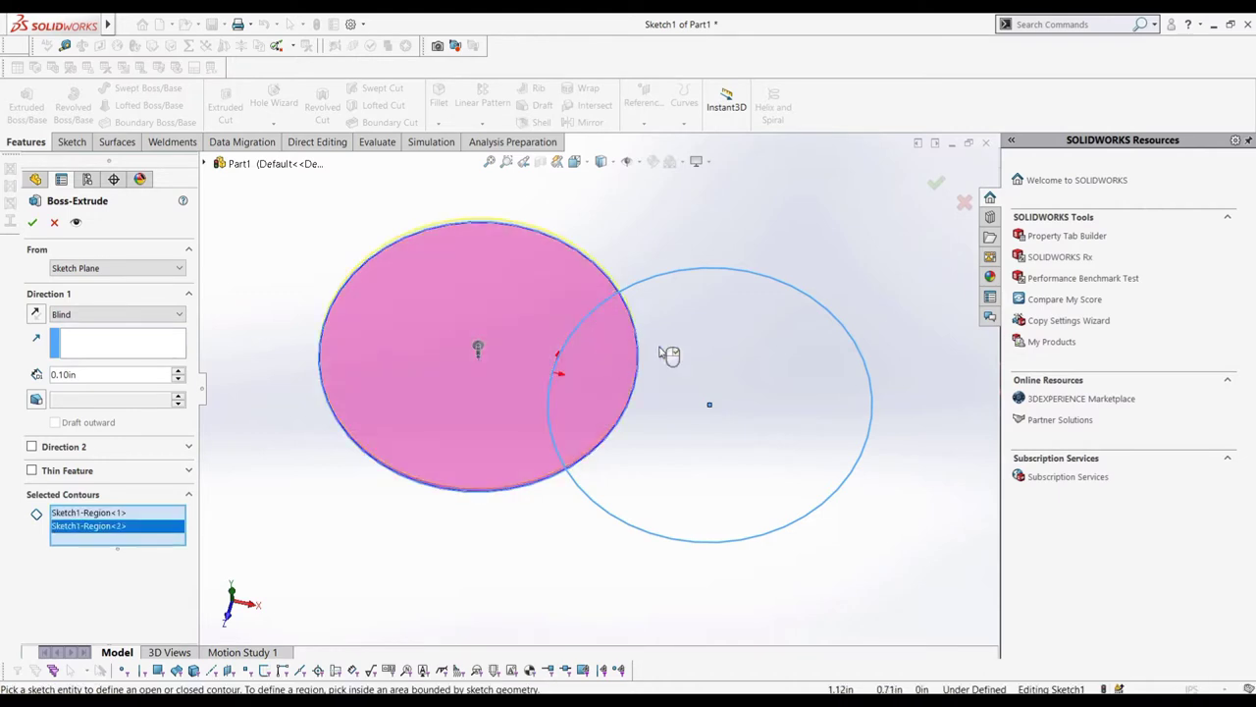
click(662, 349)
click(32, 221)
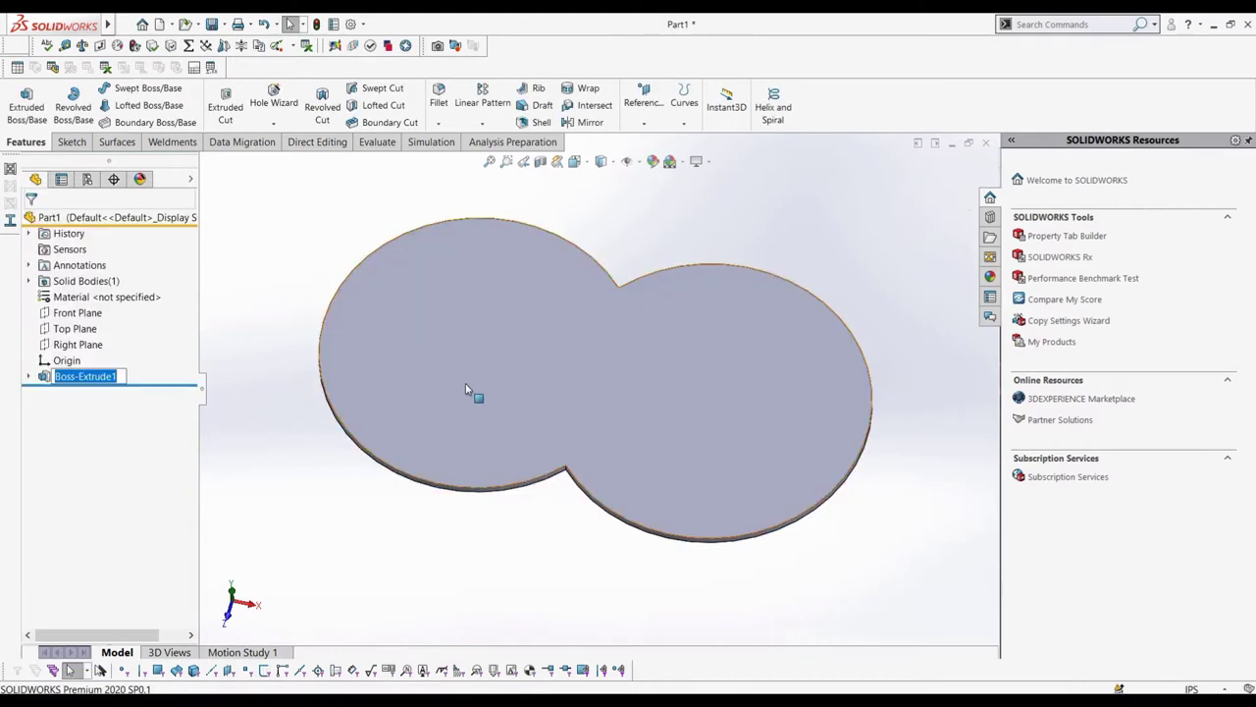
Edit Boss-Extrude1, clearing its regions and reselecting the left crescent, lens and right crescent.
mouse_move(466, 390)
middle_down()
mouse_move(471, 314)
mouse_move(462, 396)
middle_up()
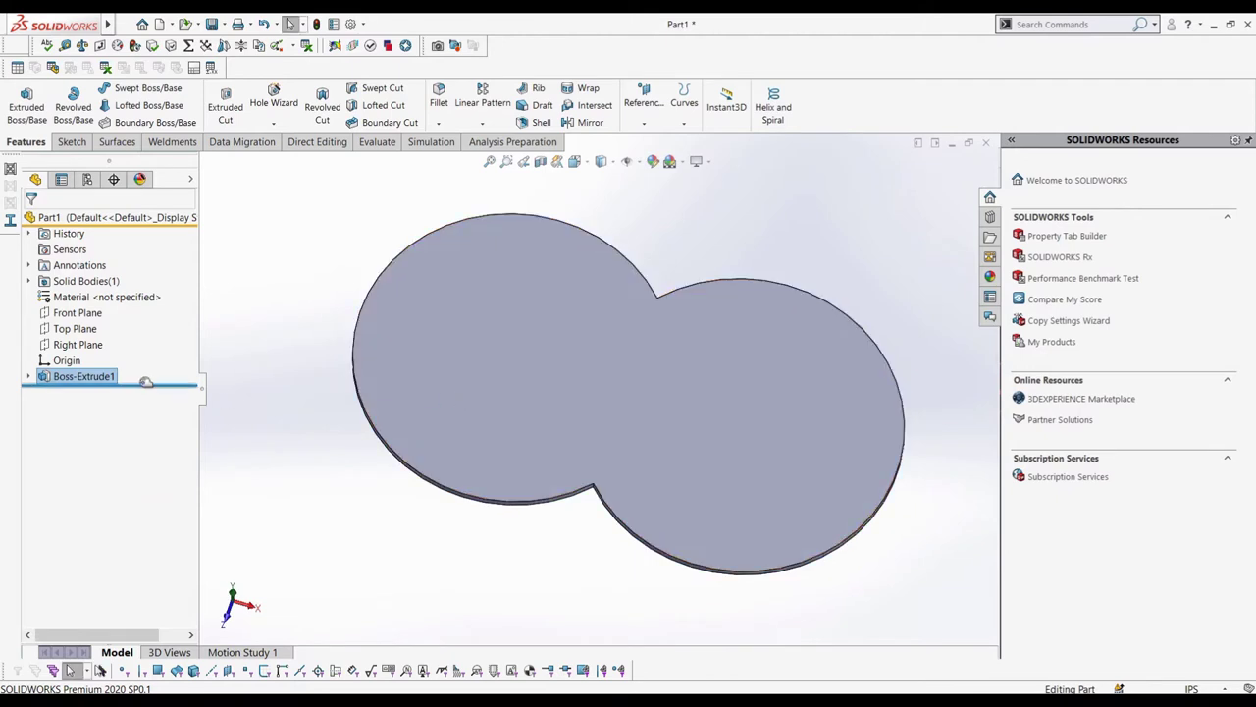
click(110, 379)
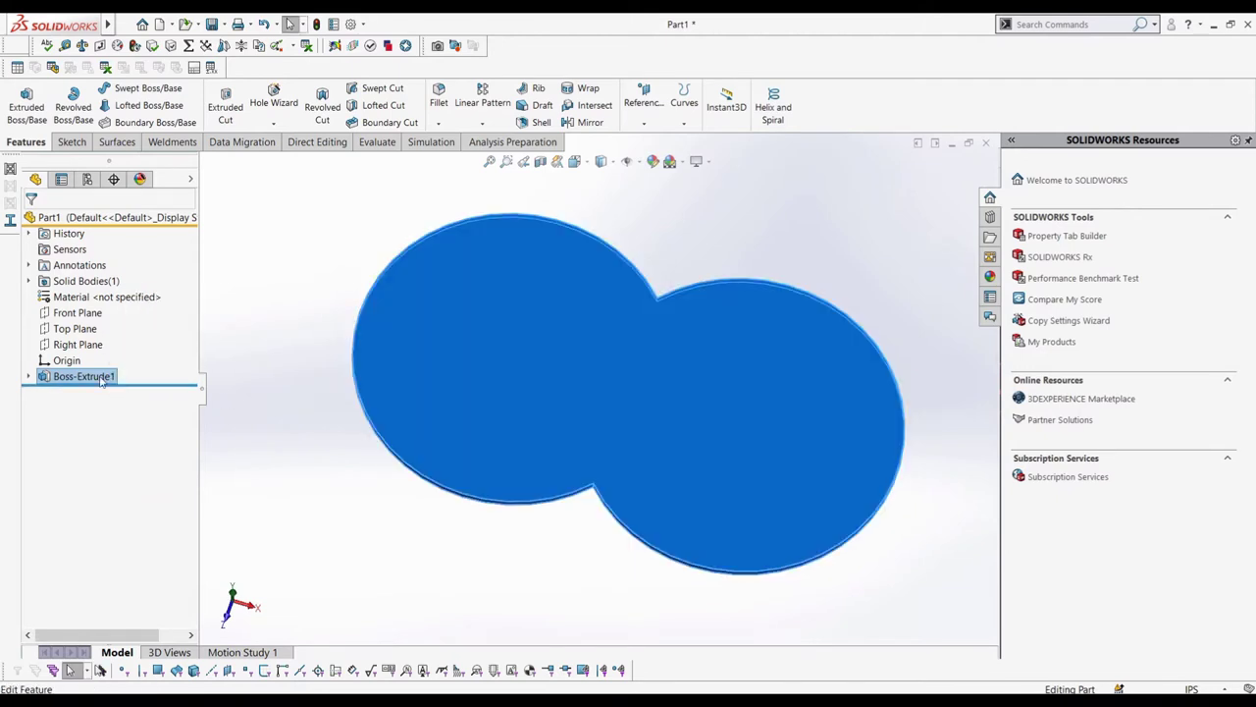
click(119, 383)
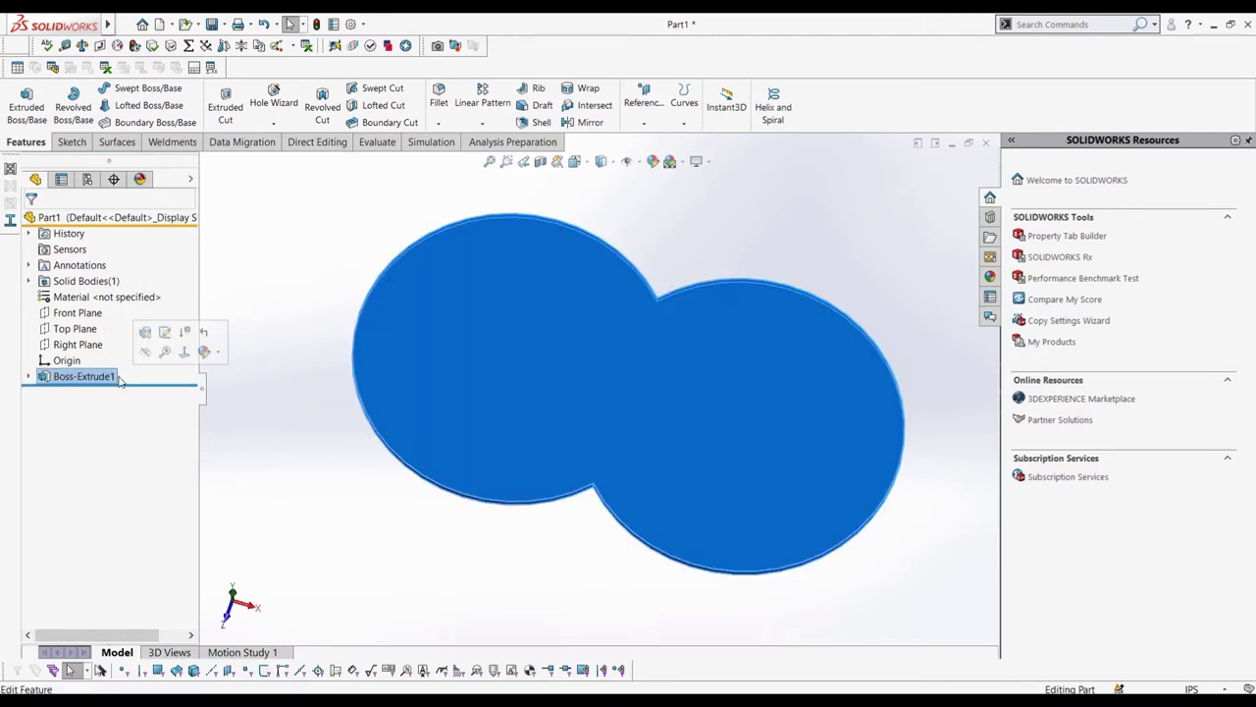
click(145, 332)
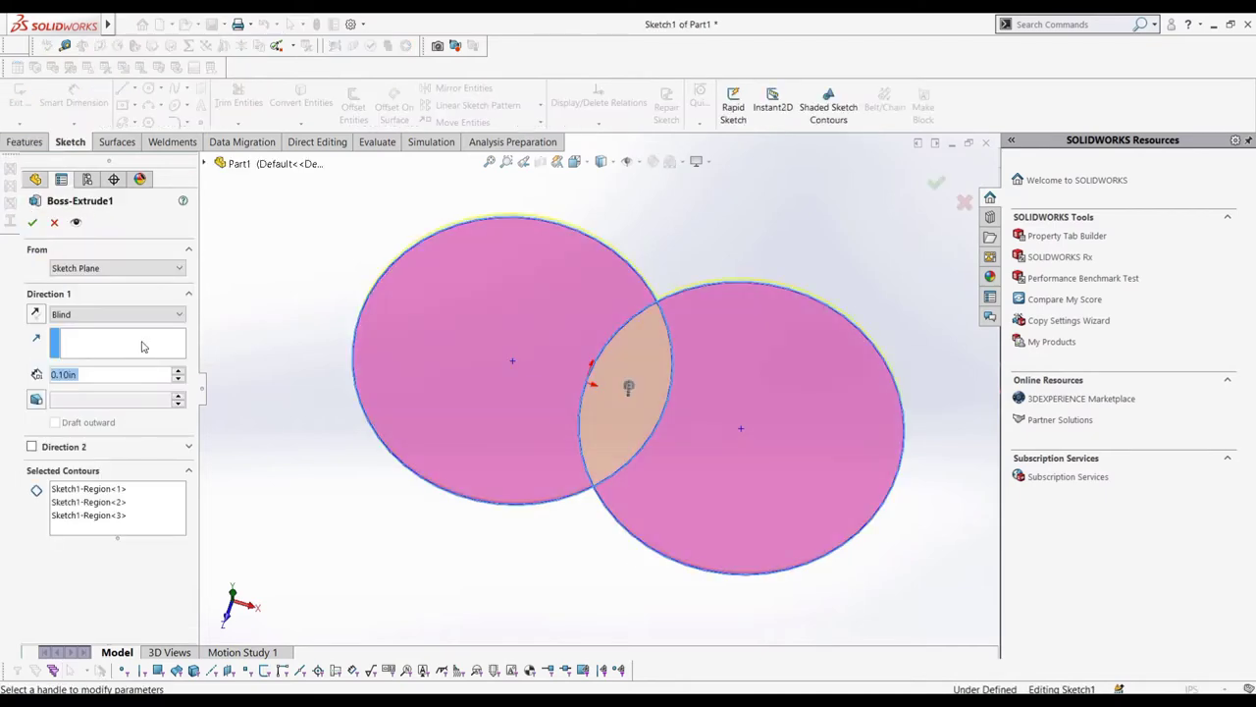
right_click(129, 496)
click(155, 507)
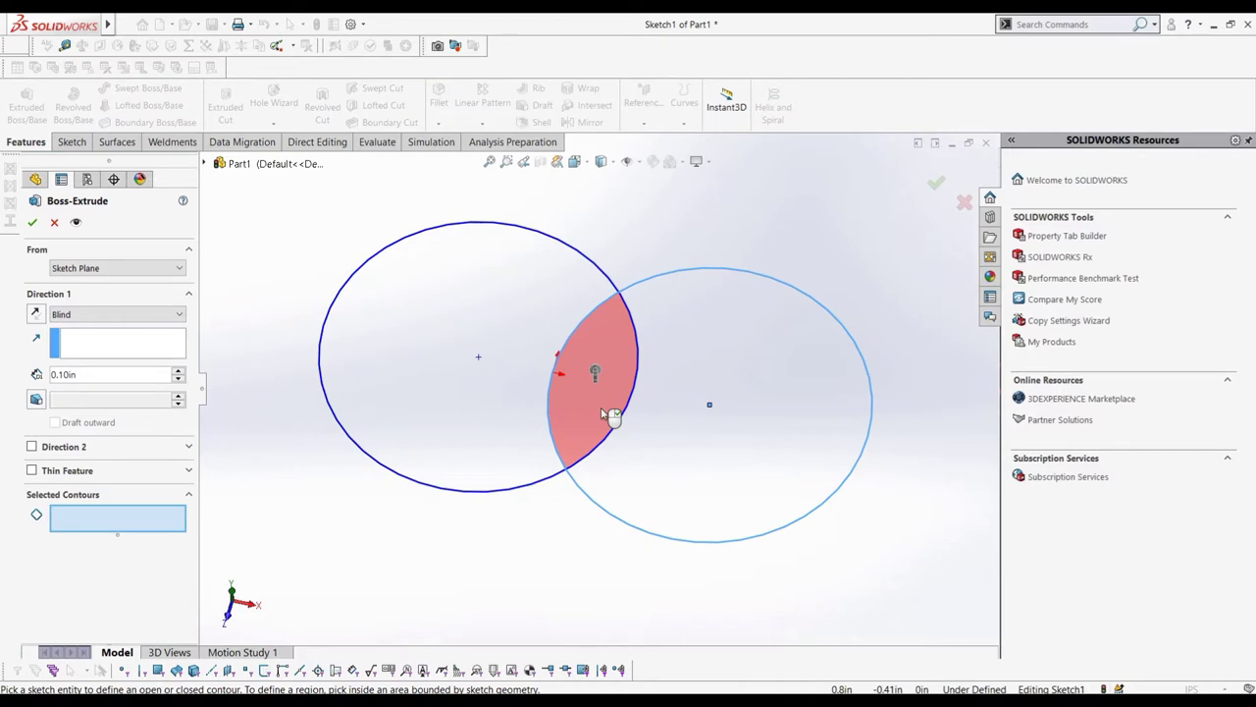
click(530, 363)
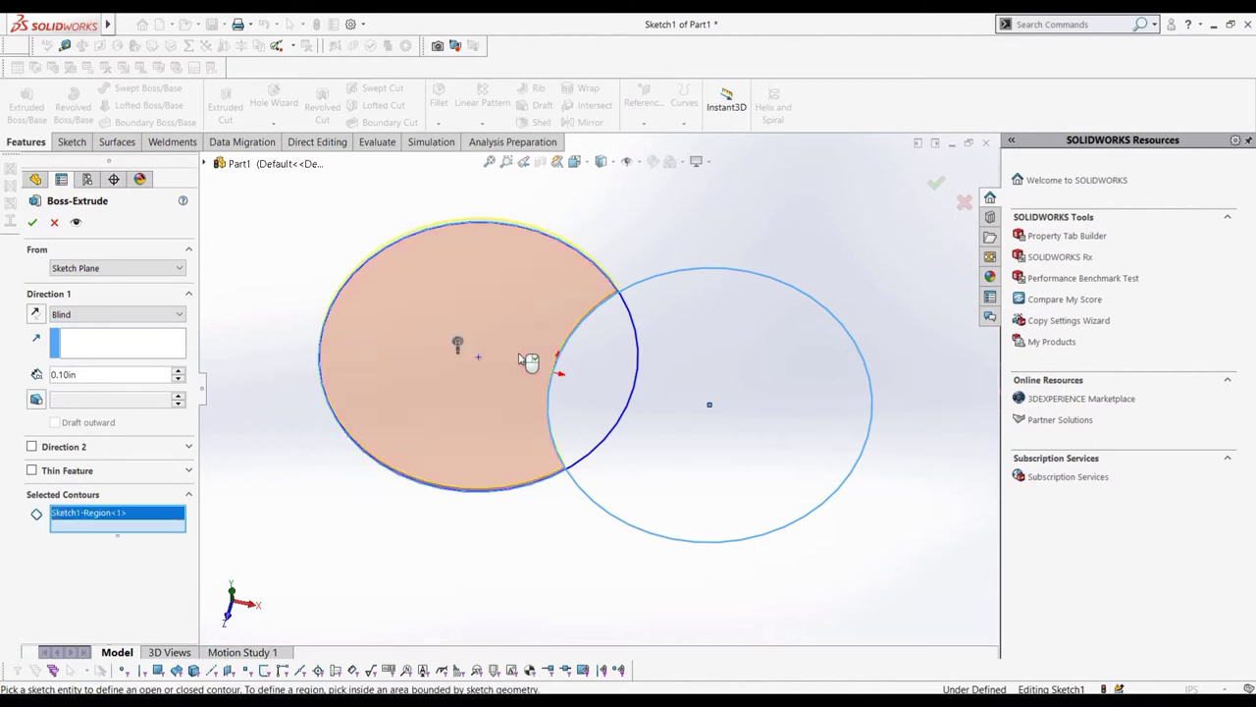
click(608, 359)
click(711, 353)
click(31, 222)
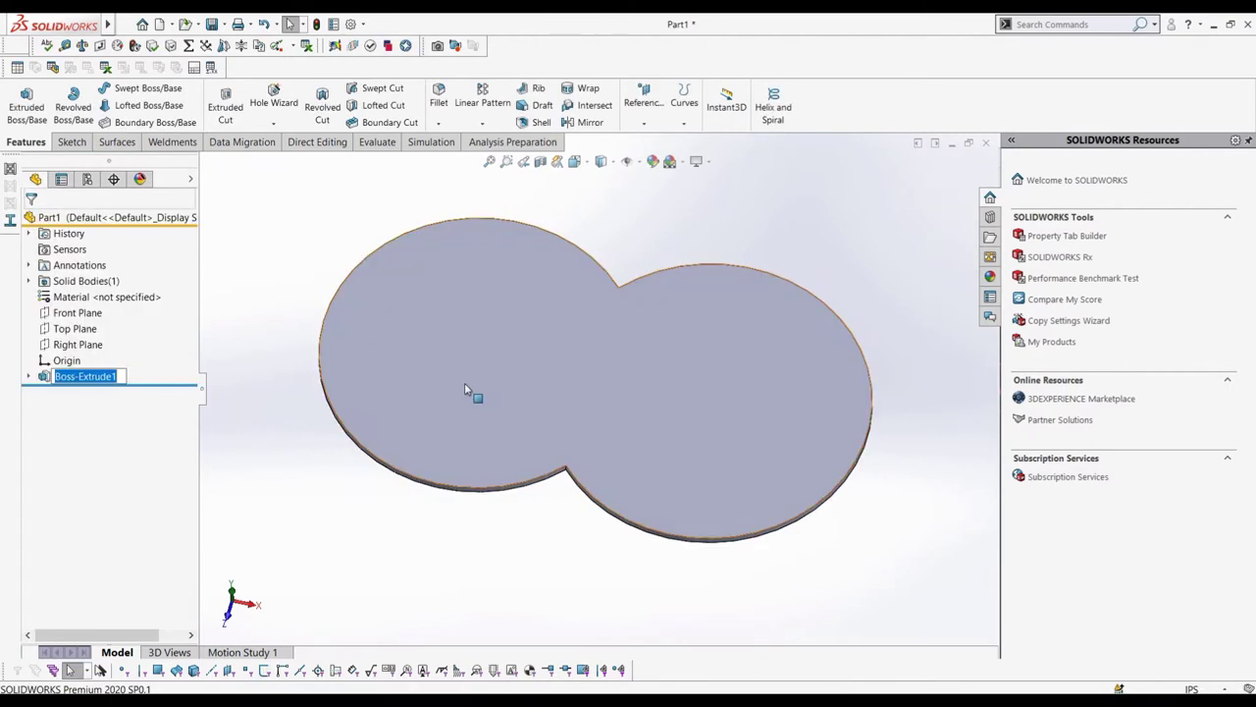
Reopen Boss-Extrude1's definition for editing again.
middle_drag(474, 328, 466, 396)
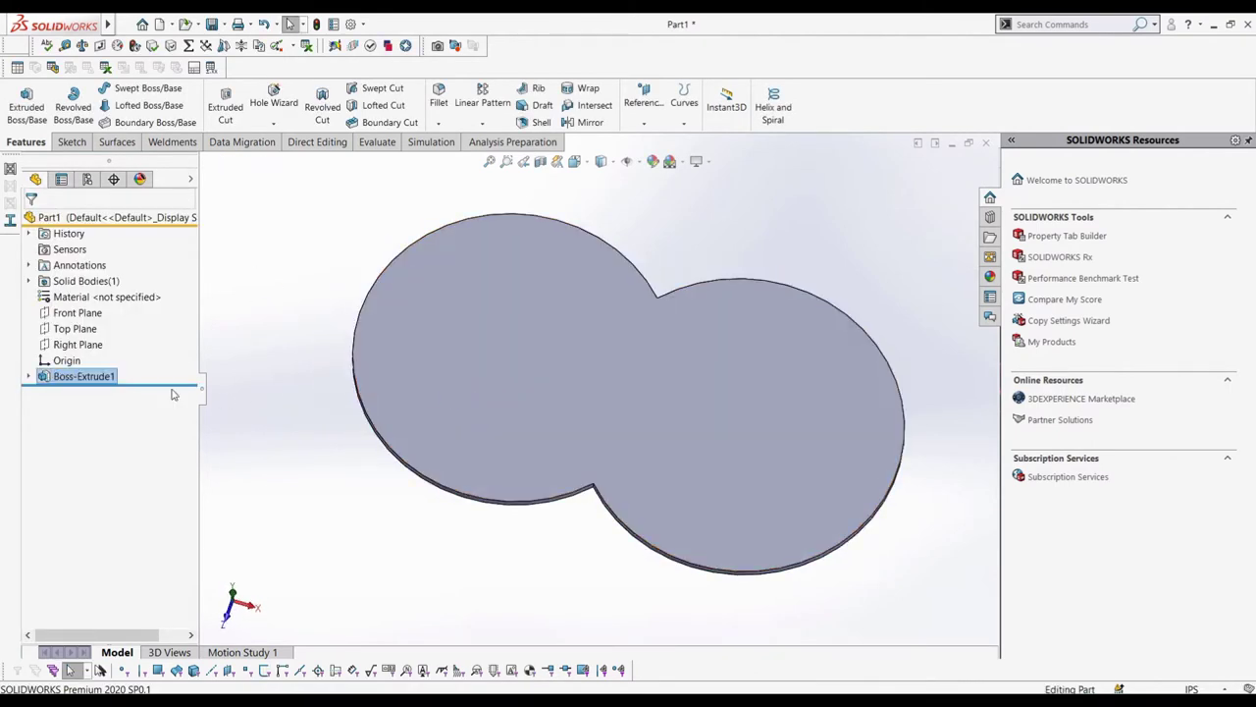
click(110, 378)
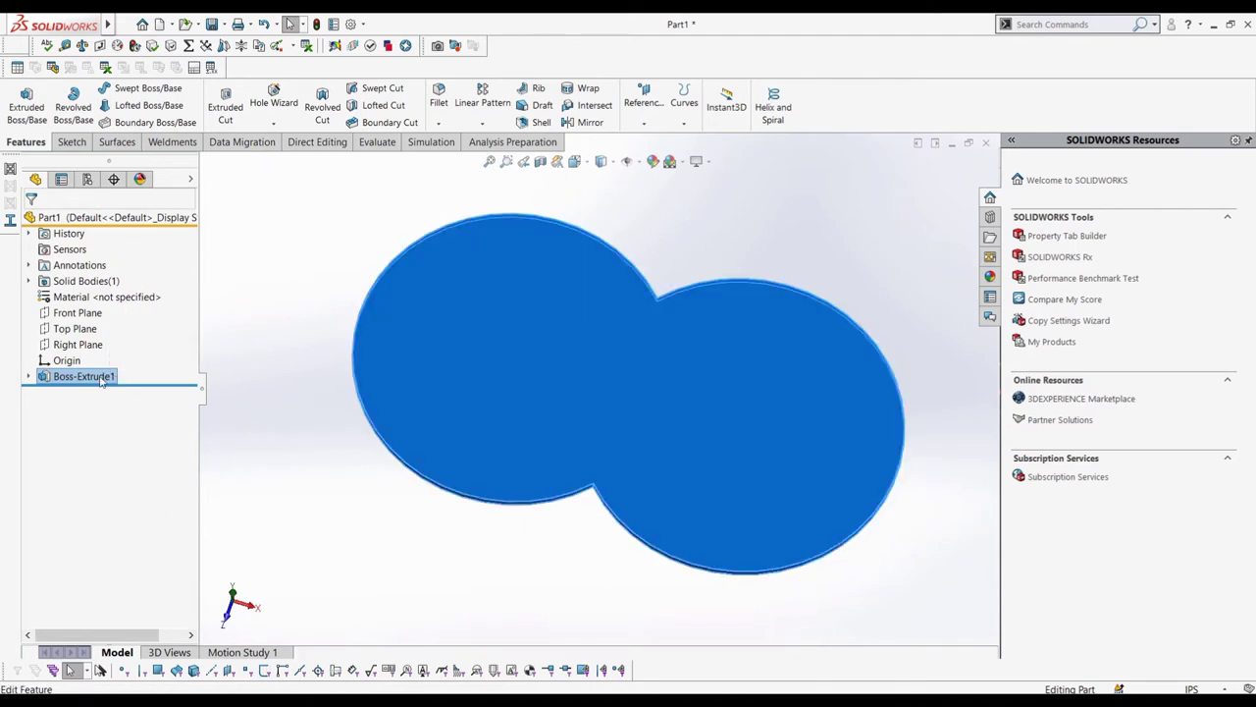
click(133, 376)
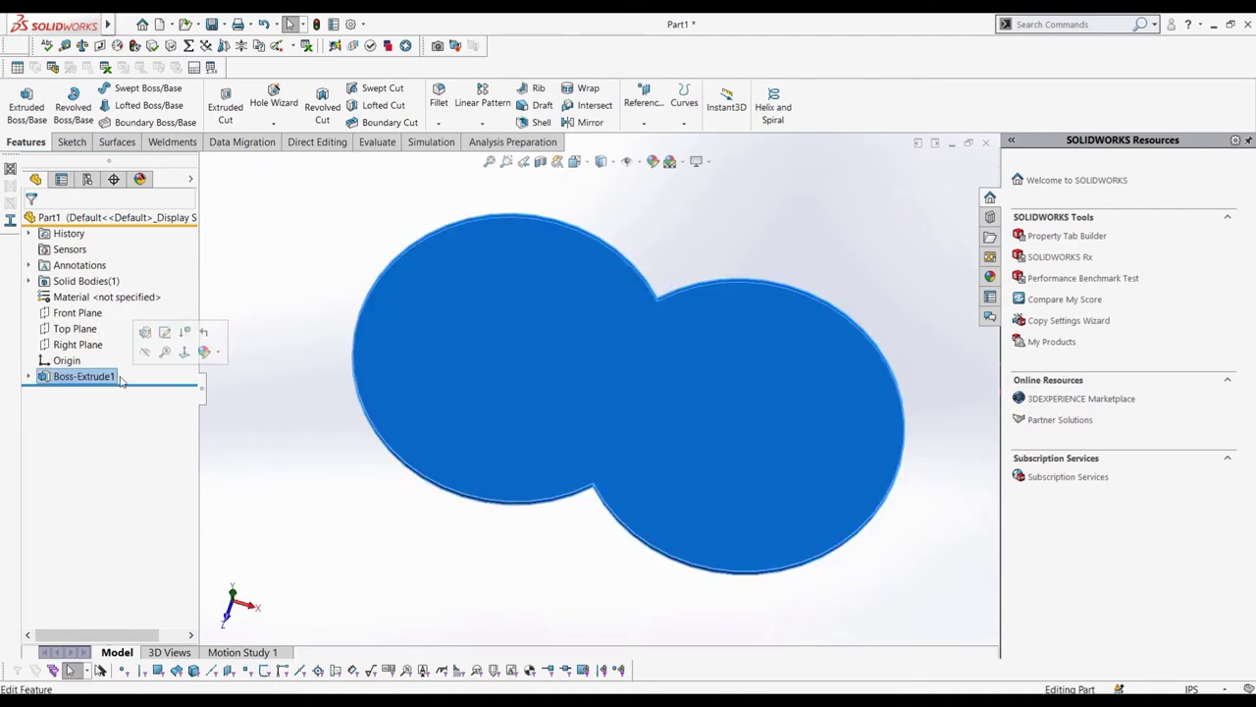
click(145, 334)
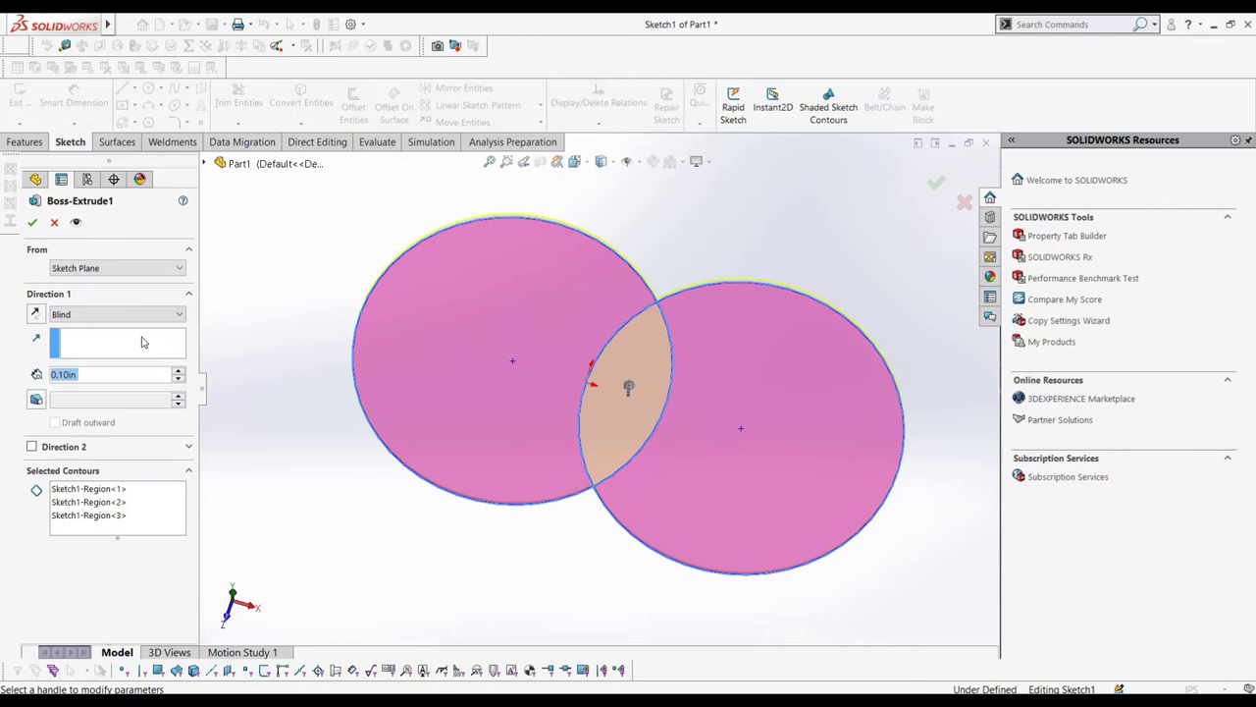
Clear the chosen regions and rebuild Boss-Extrude1 from the right crescent region alone, 0.10in deep.
right_click(171, 495)
click(211, 506)
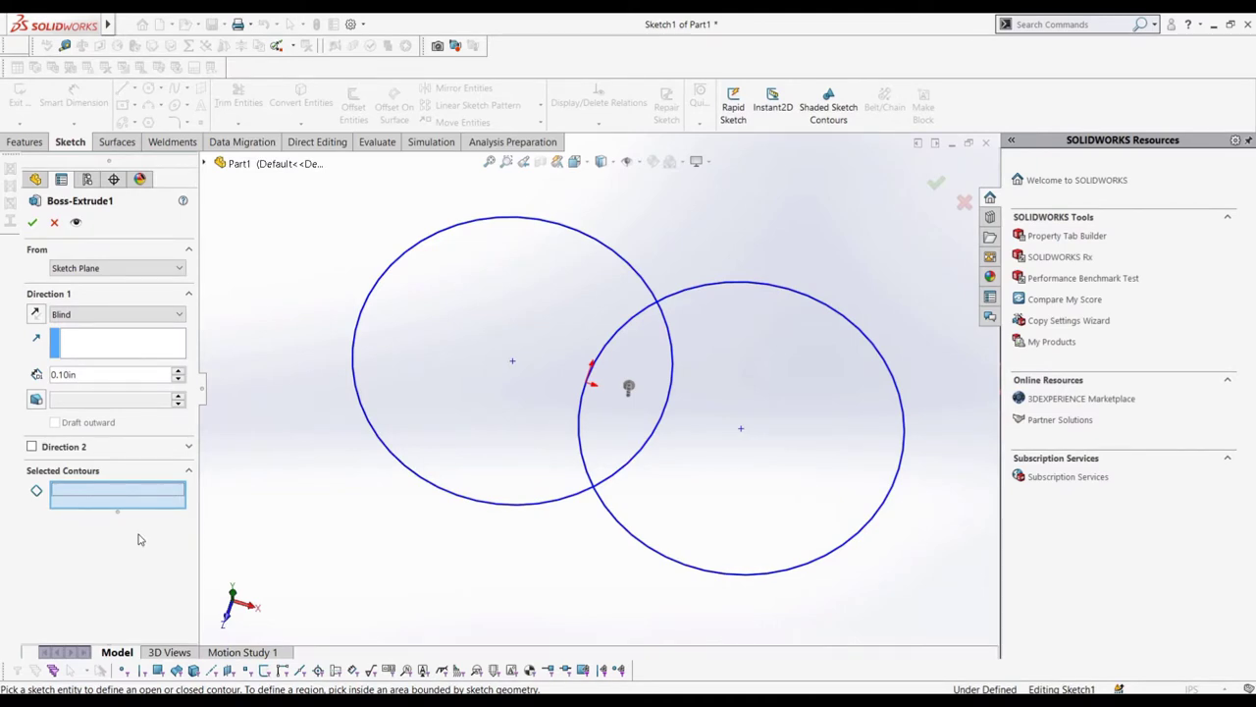
mouse_move(456, 579)
middle_down()
mouse_move(440, 550)
mouse_move(500, 520)
mouse_move(462, 552)
middle_up()
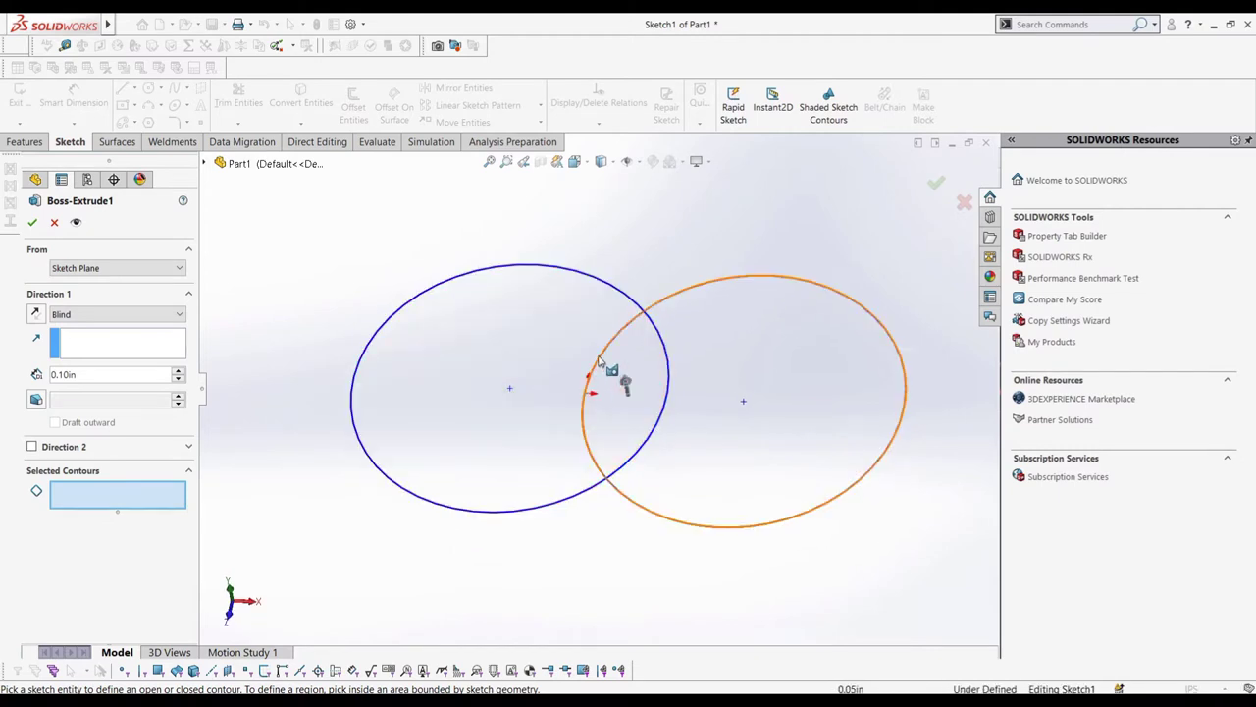
click(570, 343)
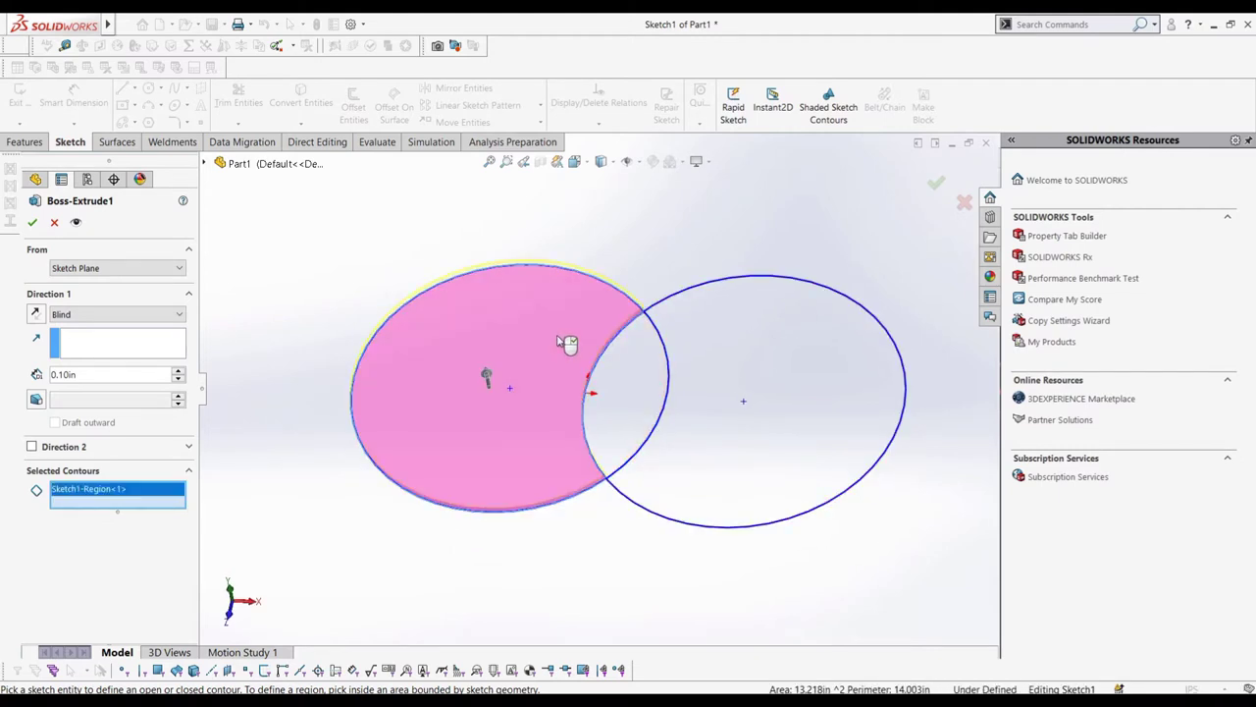
click(728, 314)
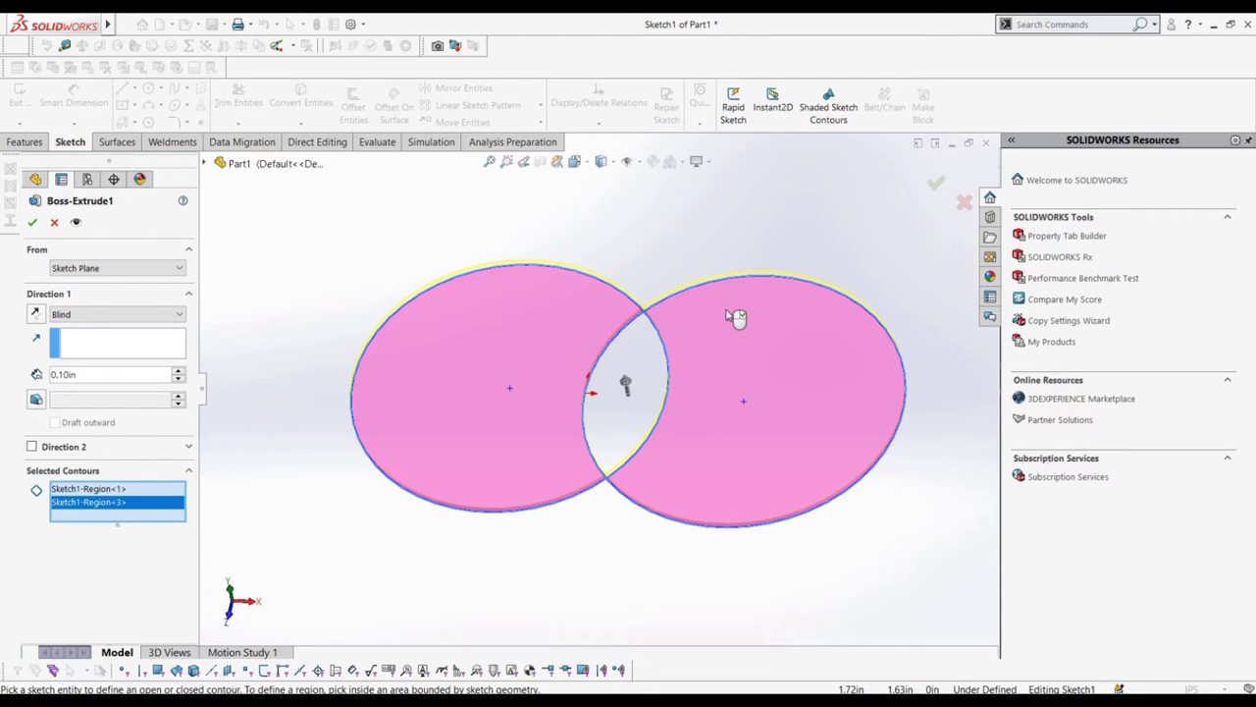
click(547, 357)
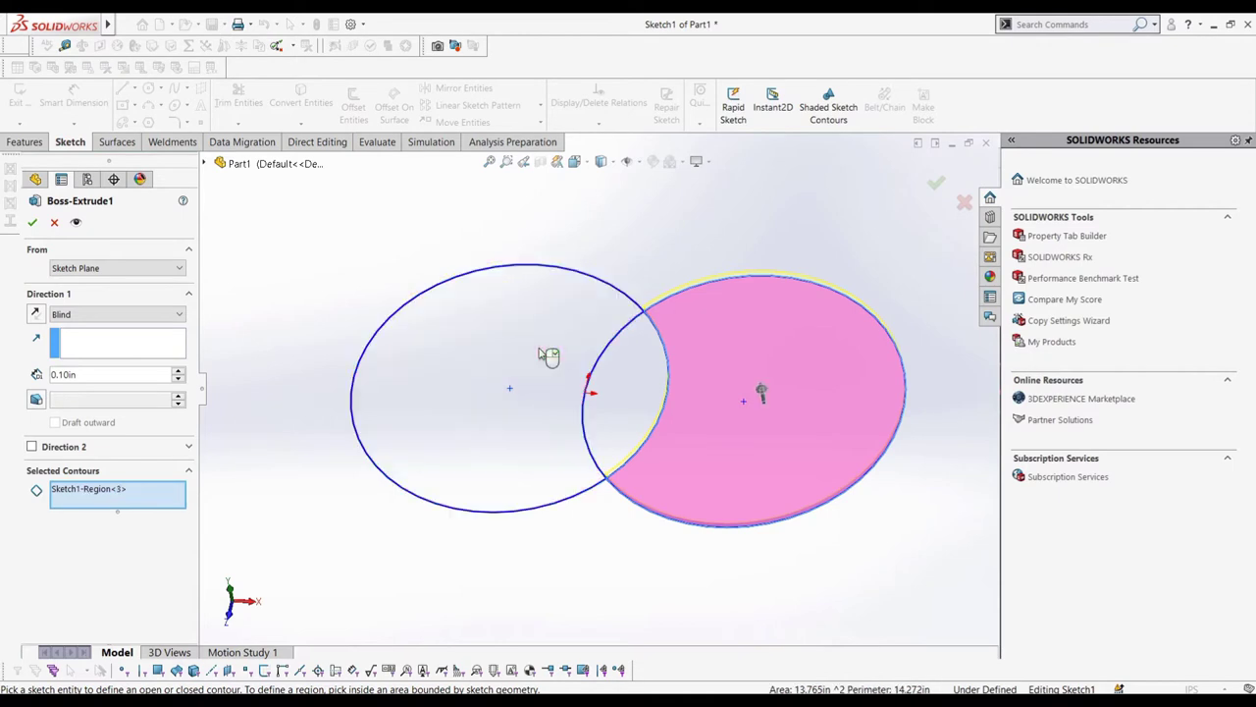
click(32, 222)
middle_drag(700, 311, 443, 362)
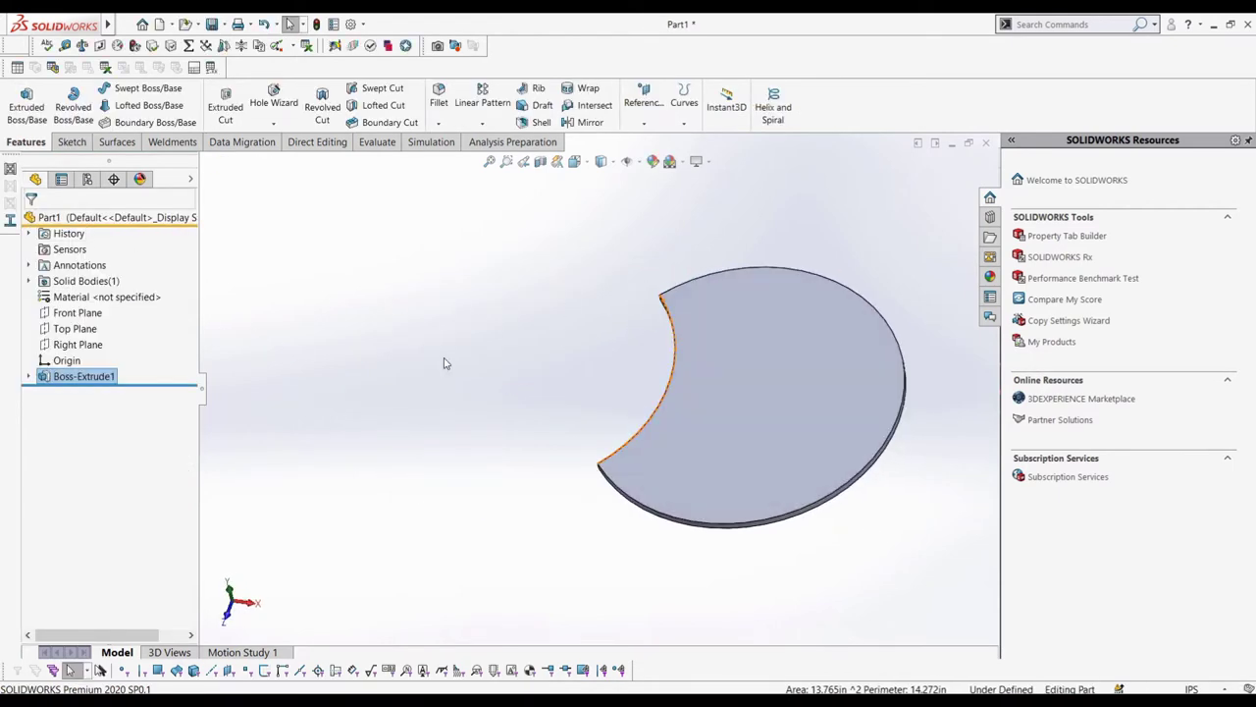
Swap Boss-Extrude1's crescent region for the lens-shaped overlap, keeping the 0.10in depth.
right_click(68, 381)
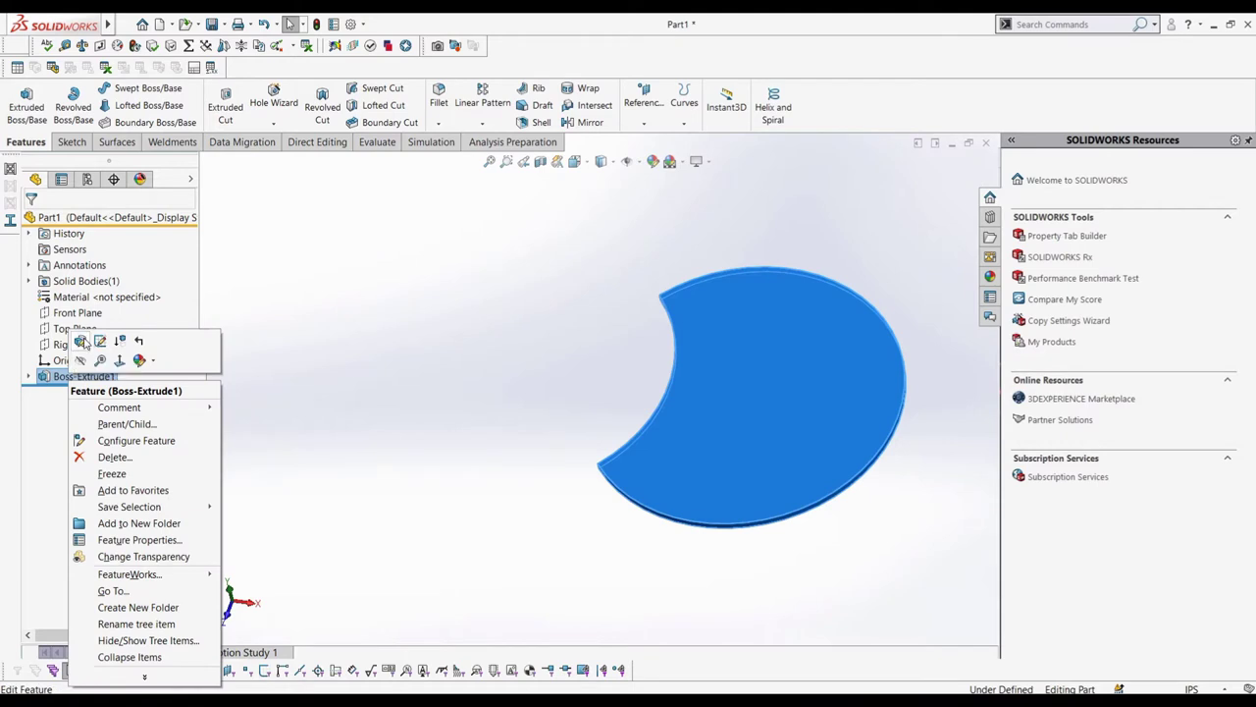
click(83, 339)
right_click(82, 495)
click(93, 505)
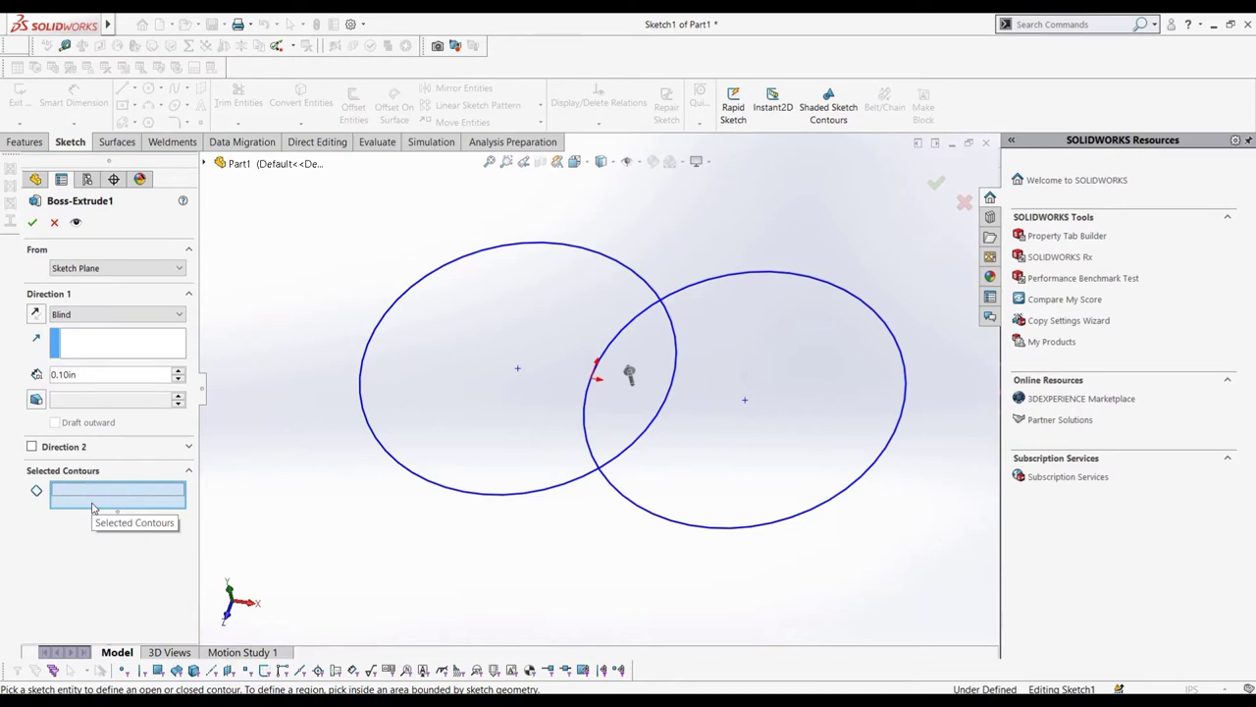
click(631, 368)
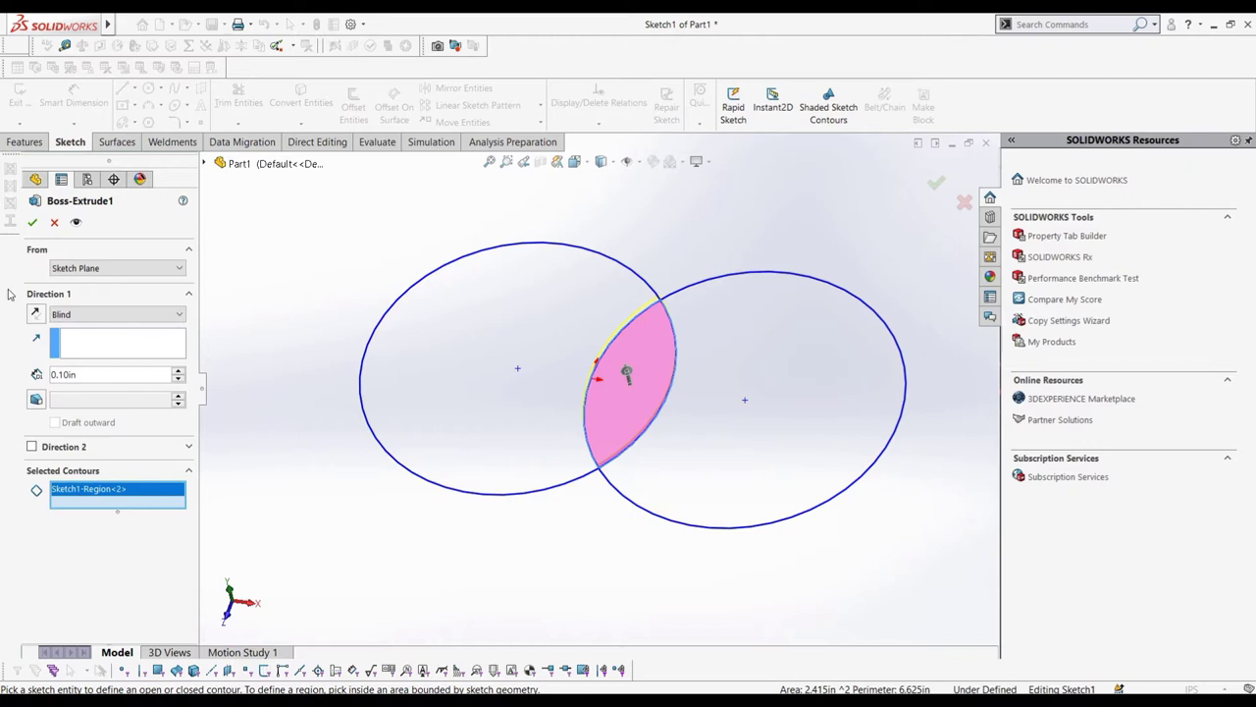
click(33, 221)
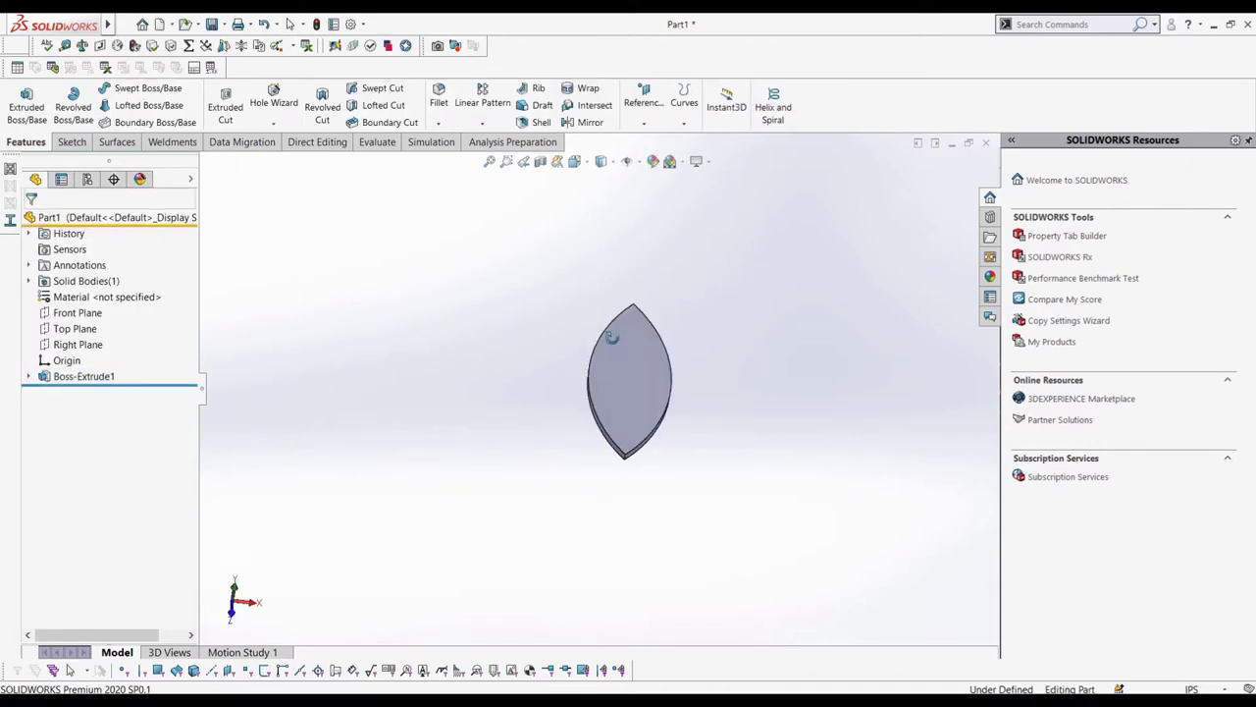
middle_drag(610, 336, 577, 370)
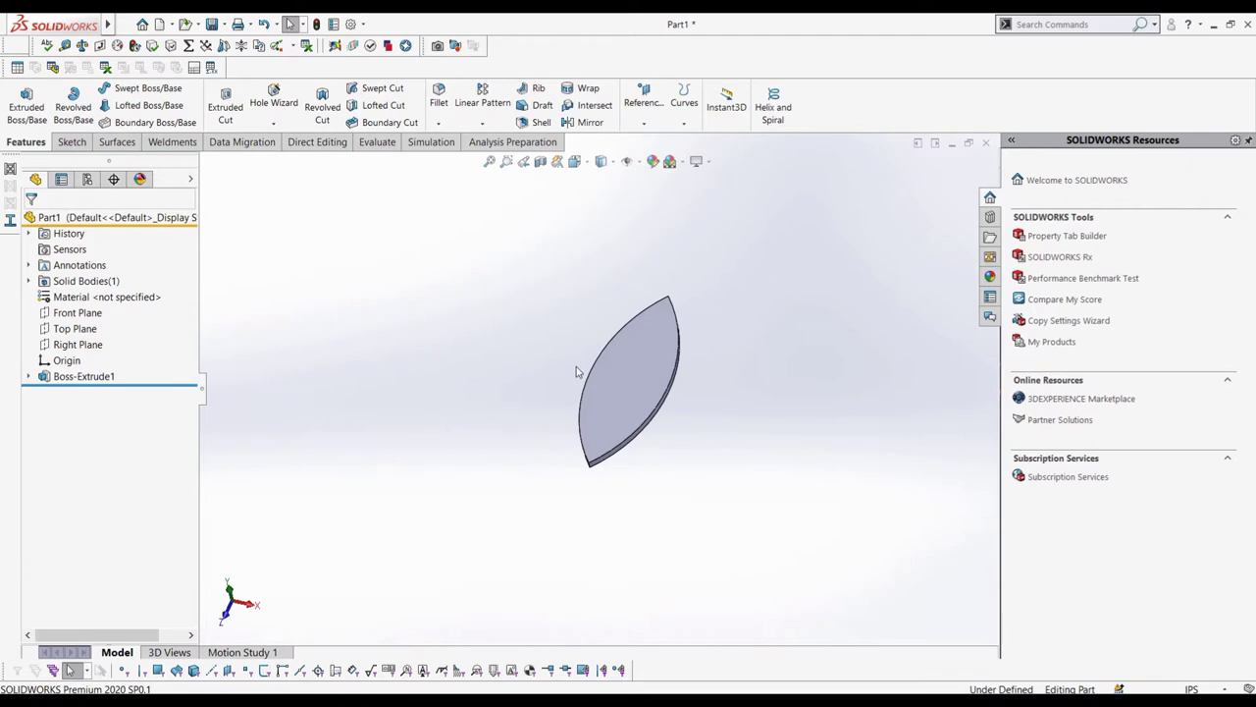
Delete the Boss-Extrude1 feature.
right_click(88, 377)
click(126, 459)
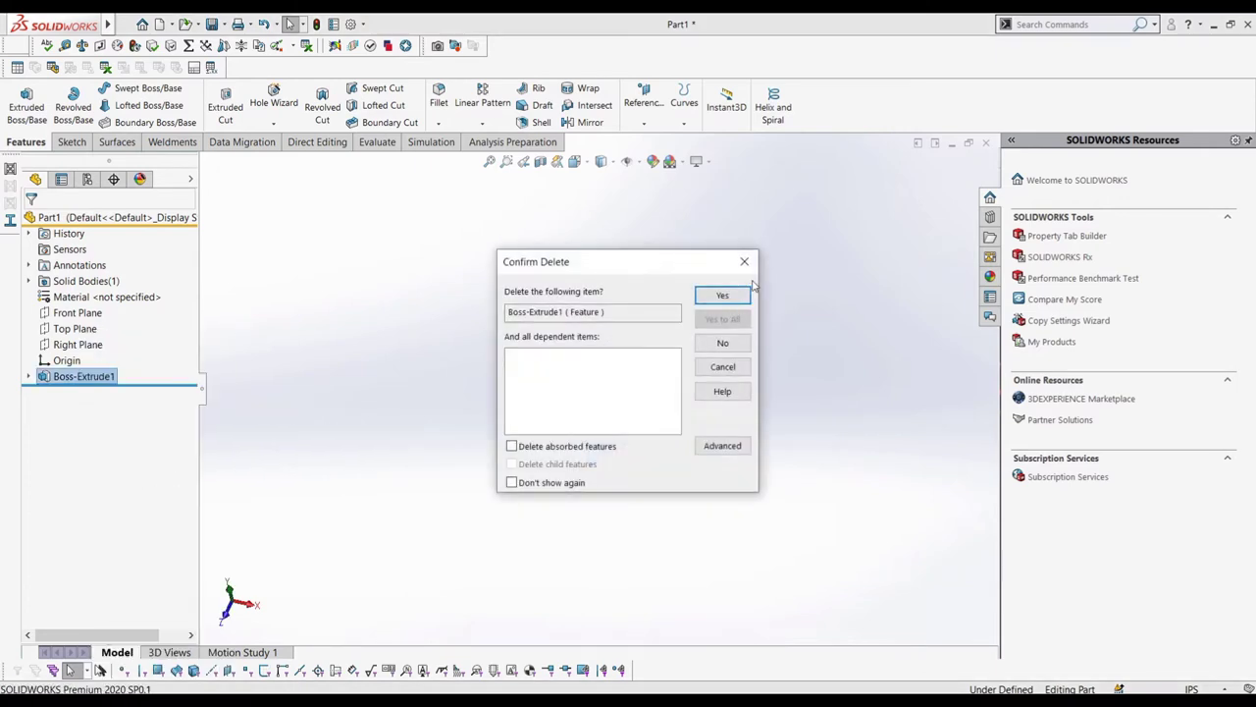
click(724, 296)
Delete the two-circle Sketch1.
right_click(83, 360)
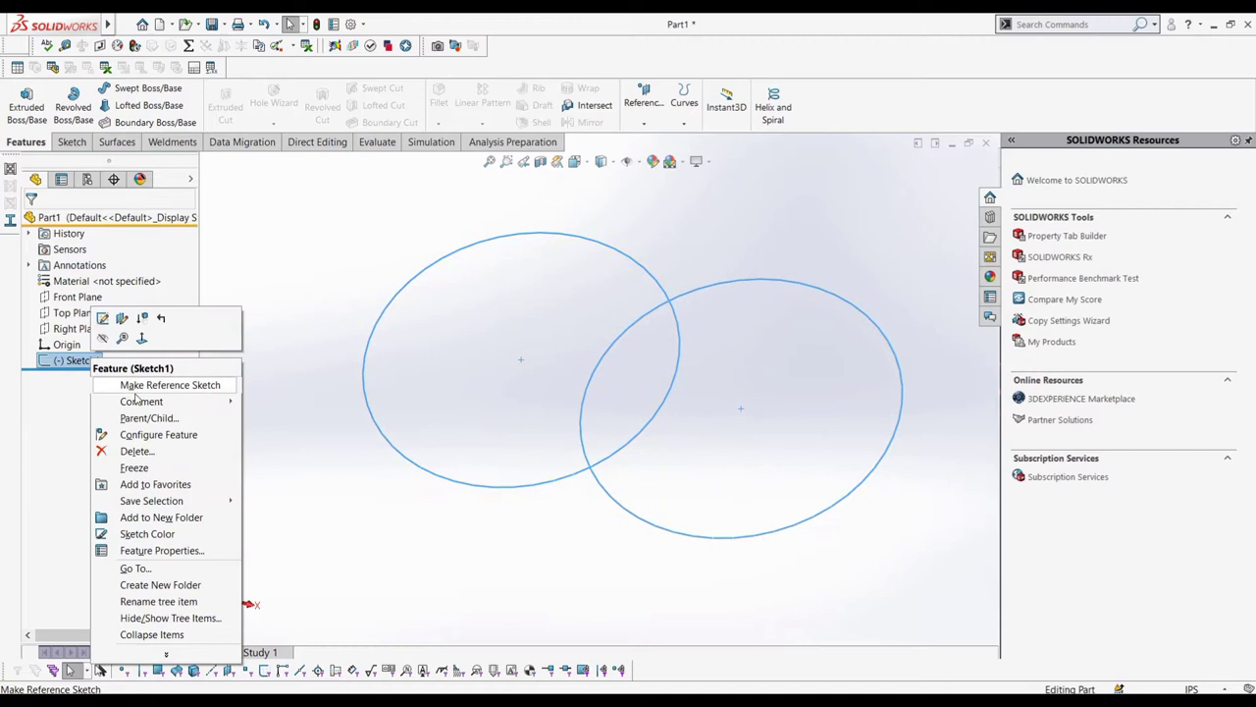
click(129, 451)
click(722, 296)
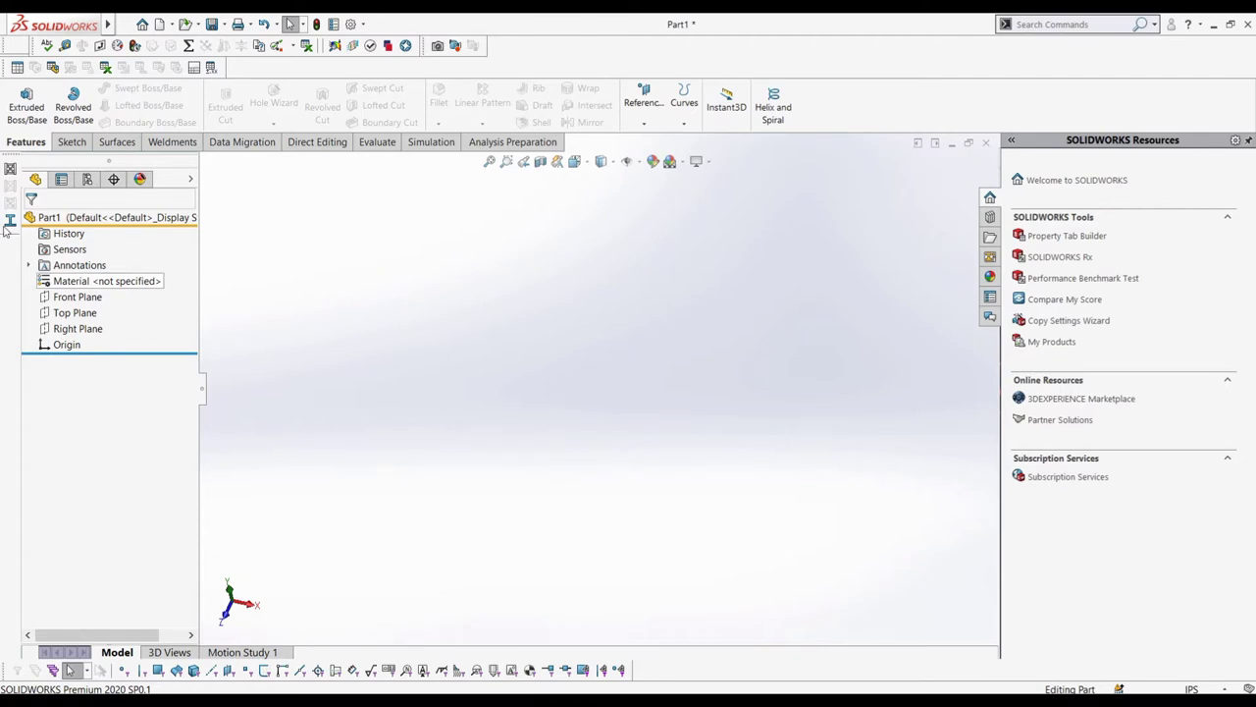
click(71, 141)
Start a sketch on the Top Plane and draw a center rectangle from the origin.
click(21, 103)
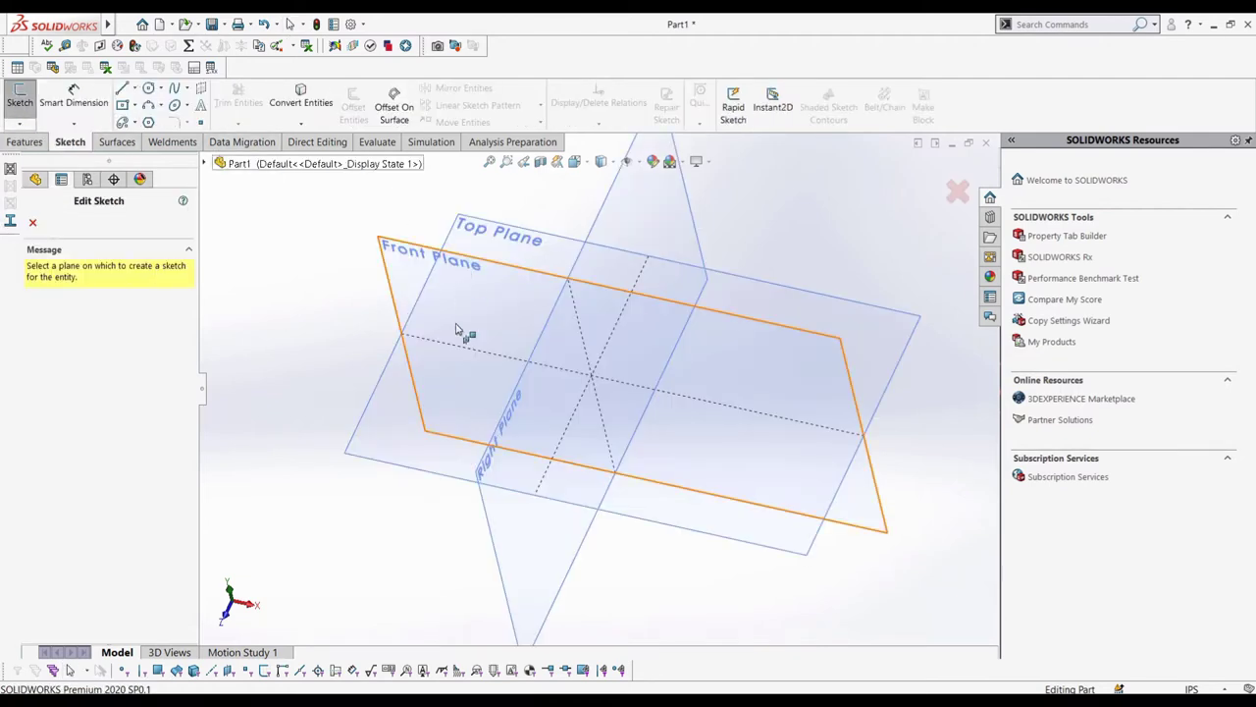
click(446, 395)
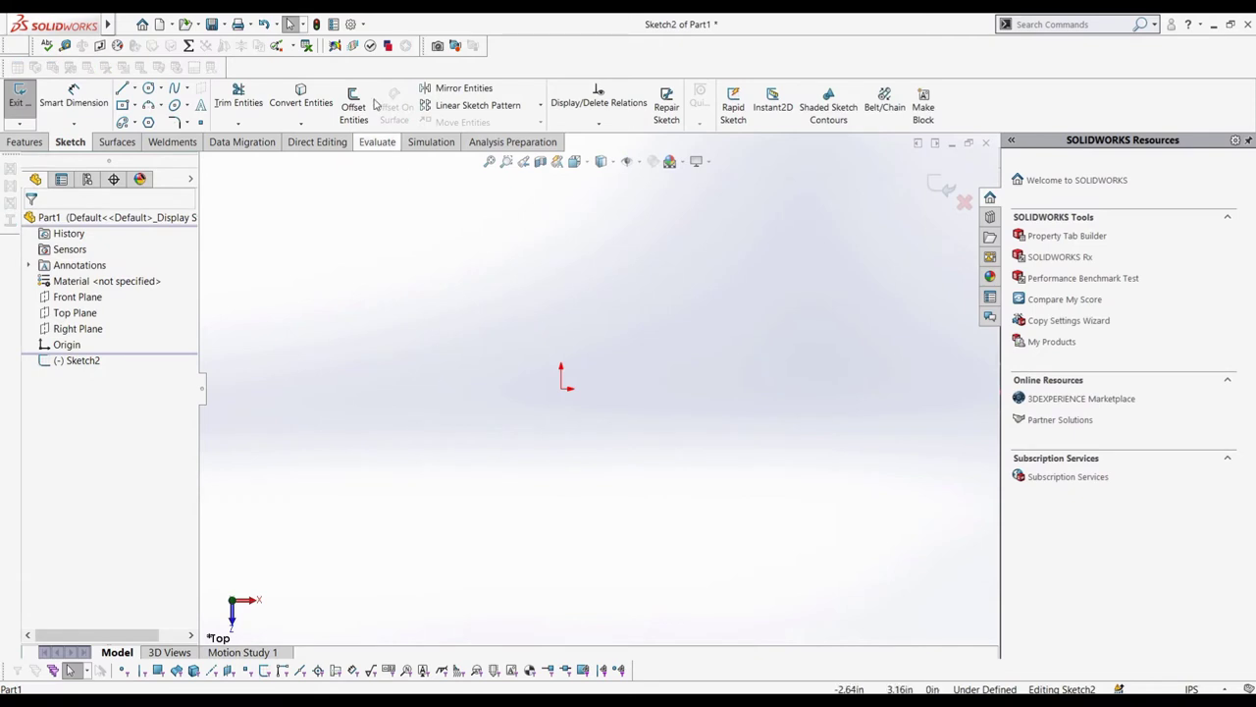
click(123, 104)
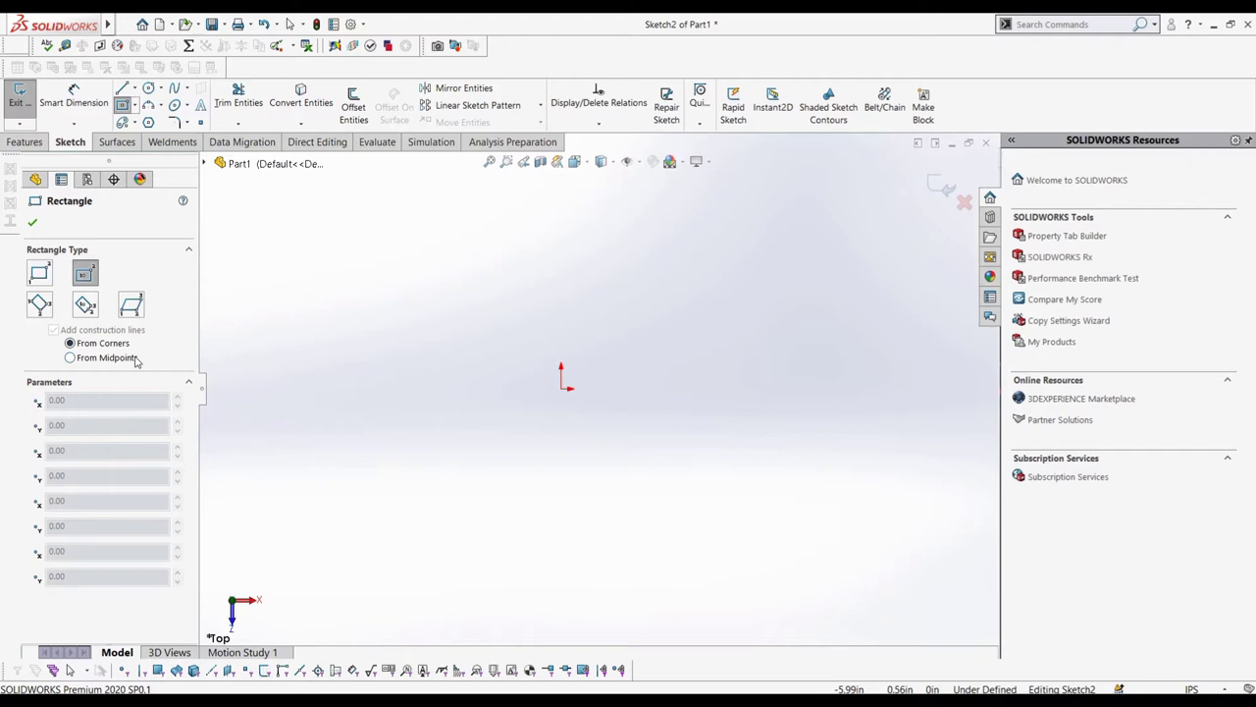
click(560, 388)
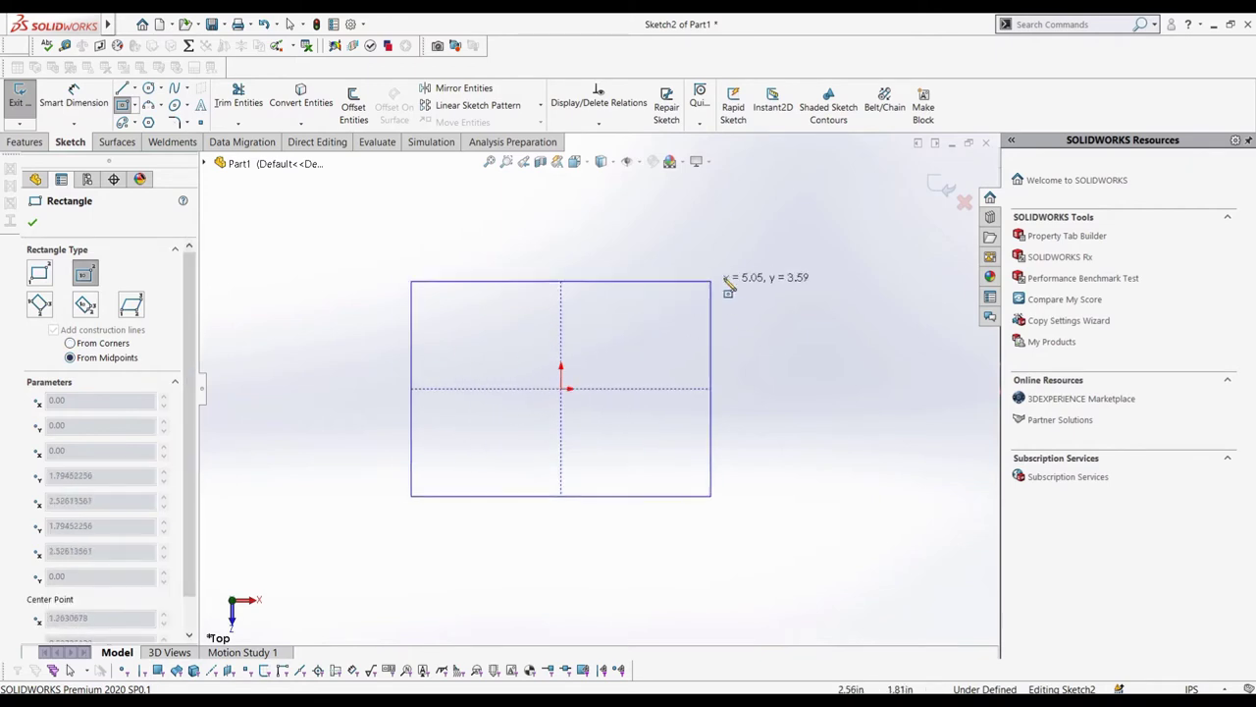
click(786, 259)
Dimension the rectangle 6.00 wide and 3.00 tall, then place a circle on the left centreline.
click(85, 110)
click(494, 260)
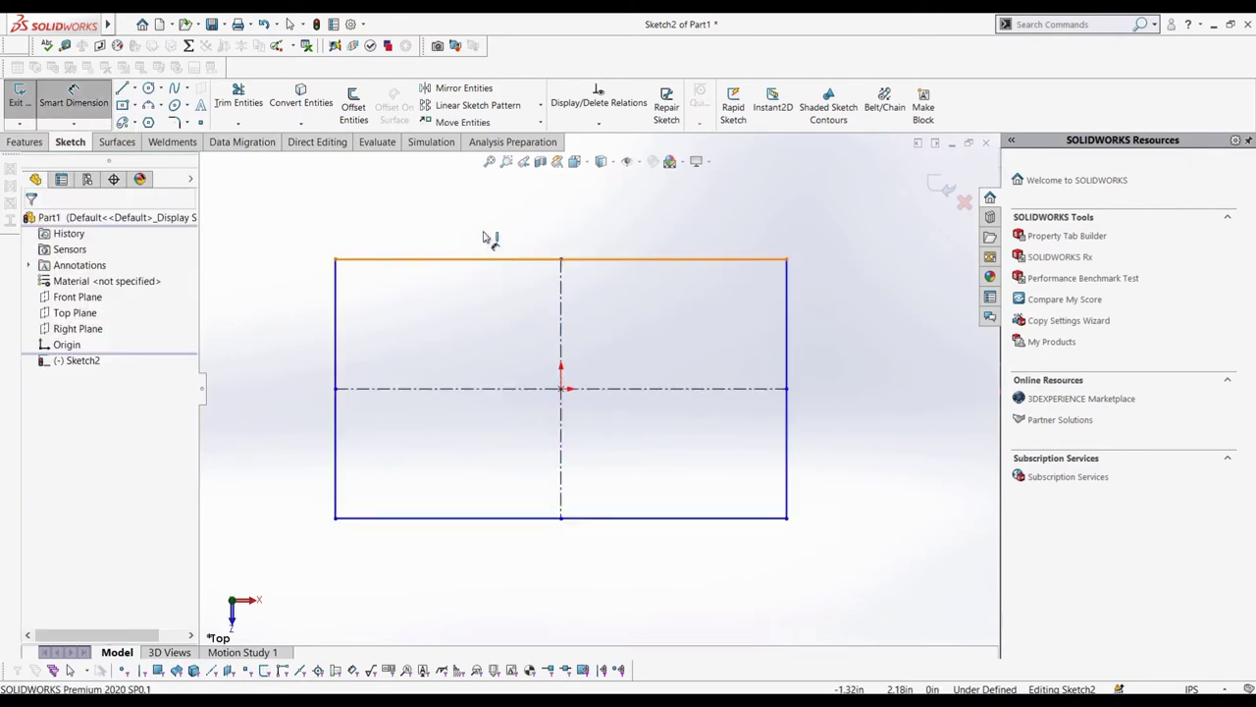
click(490, 233)
text(6)
key(Return)
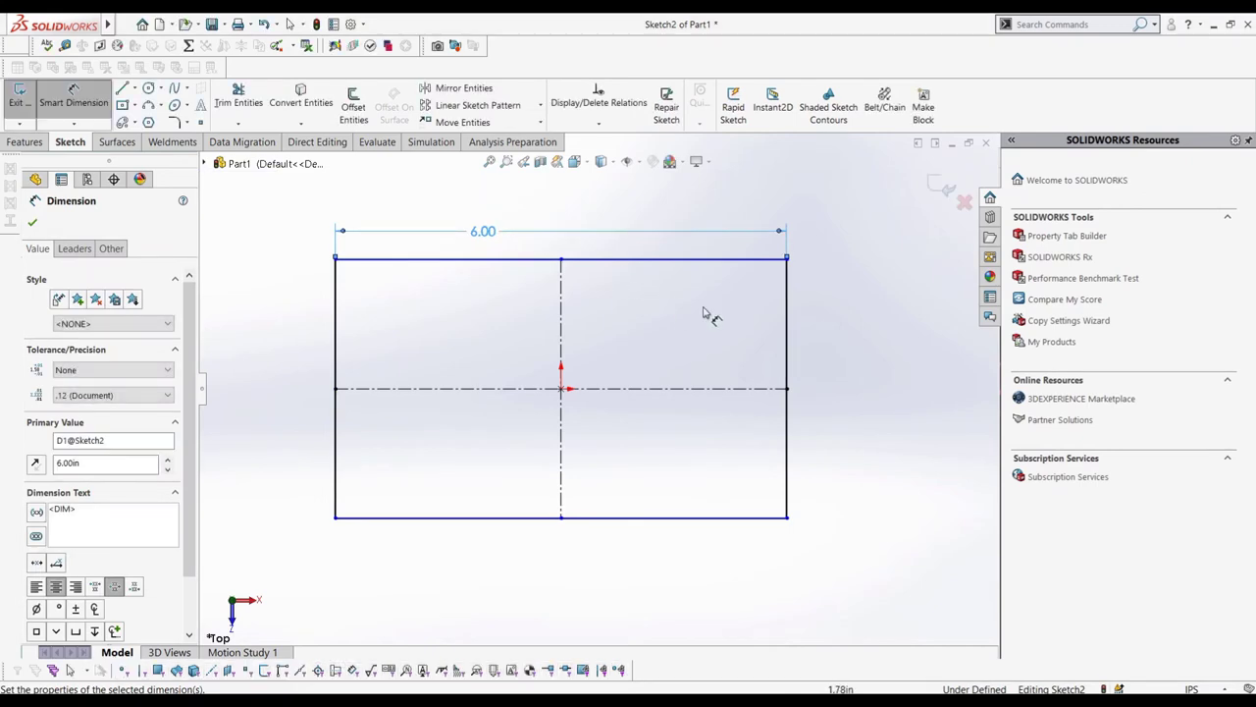
click(791, 334)
click(826, 333)
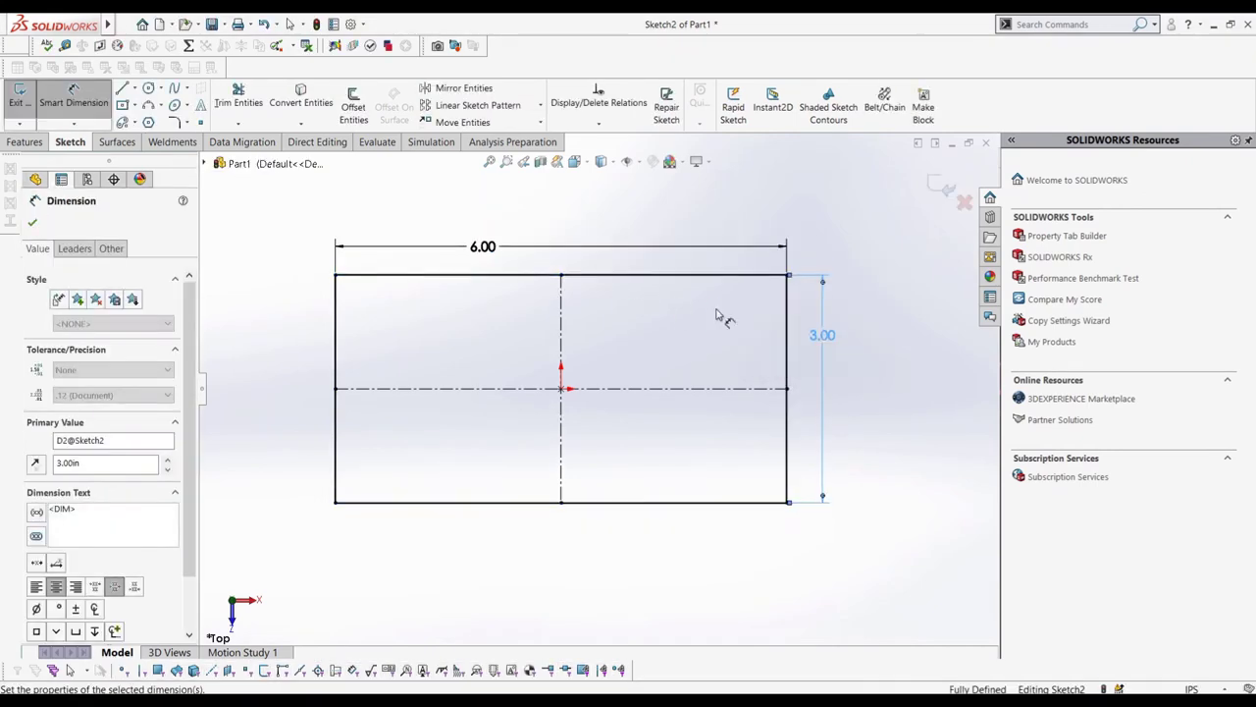
click(148, 88)
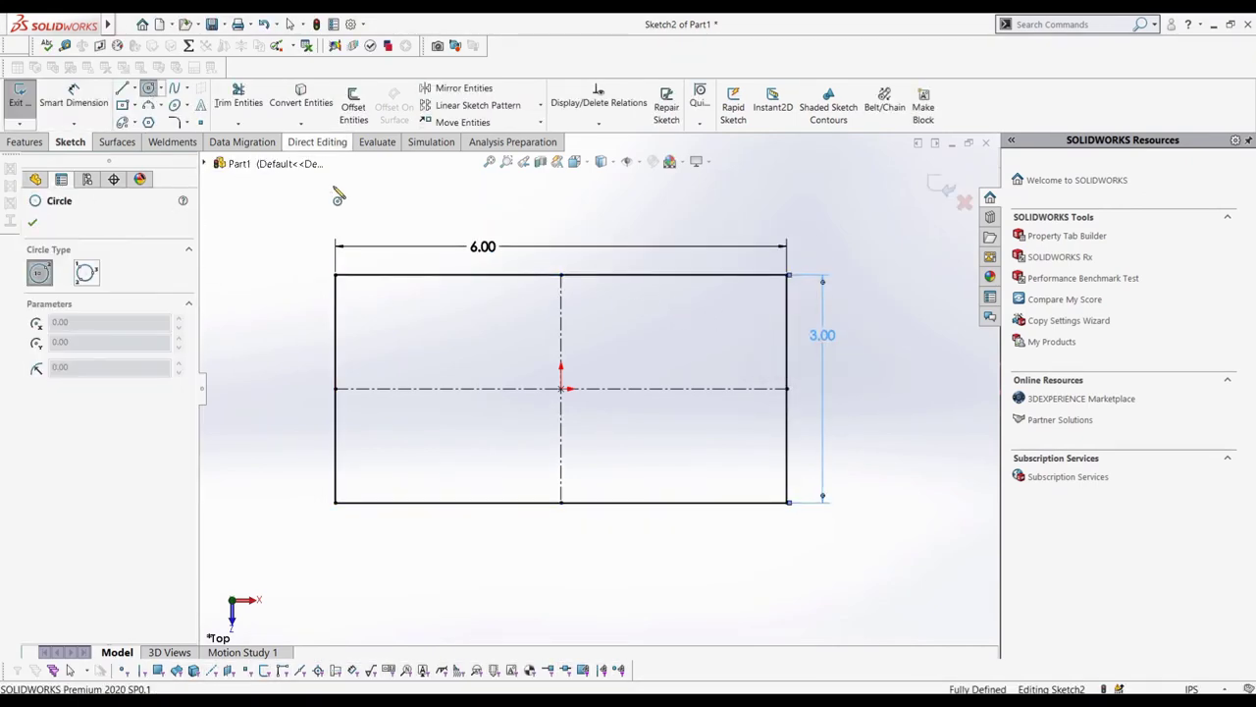
click(389, 389)
Give the small circle a Ø.50 diameter.
click(405, 403)
click(73, 96)
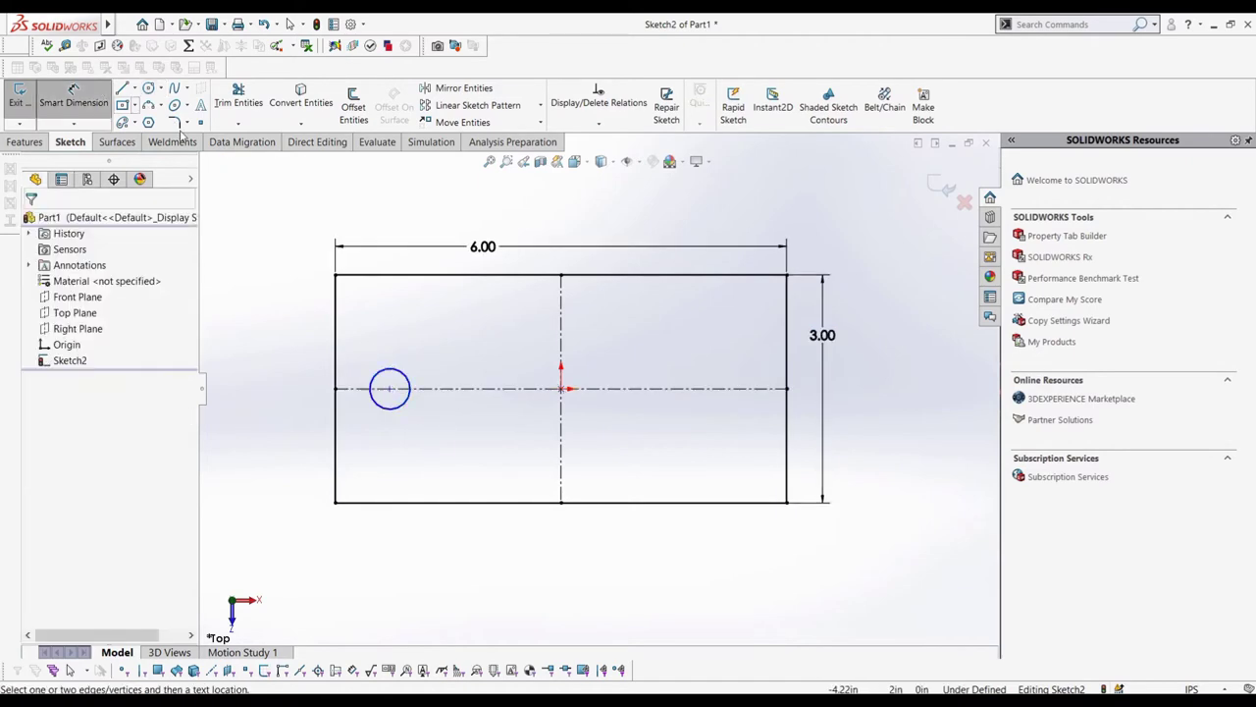
click(407, 372)
click(502, 411)
text(.5)
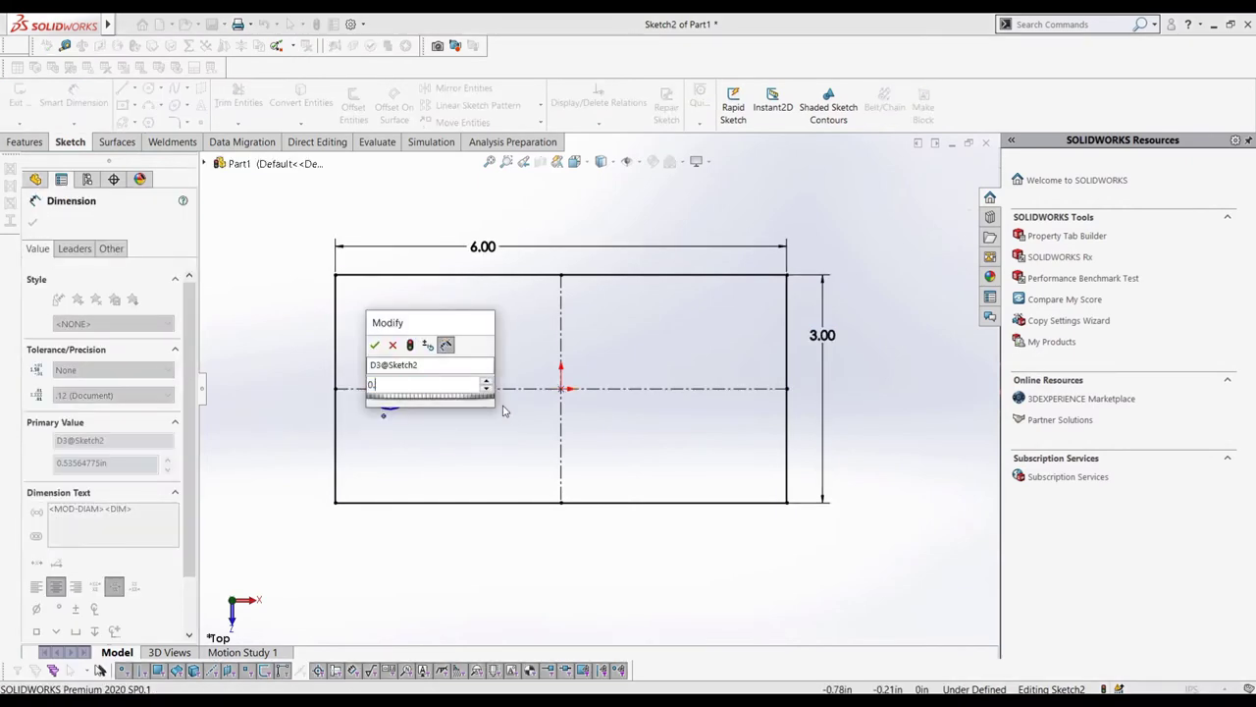
key(Return)
Dimension the circle 2.00 from the vertical centreline.
click(411, 400)
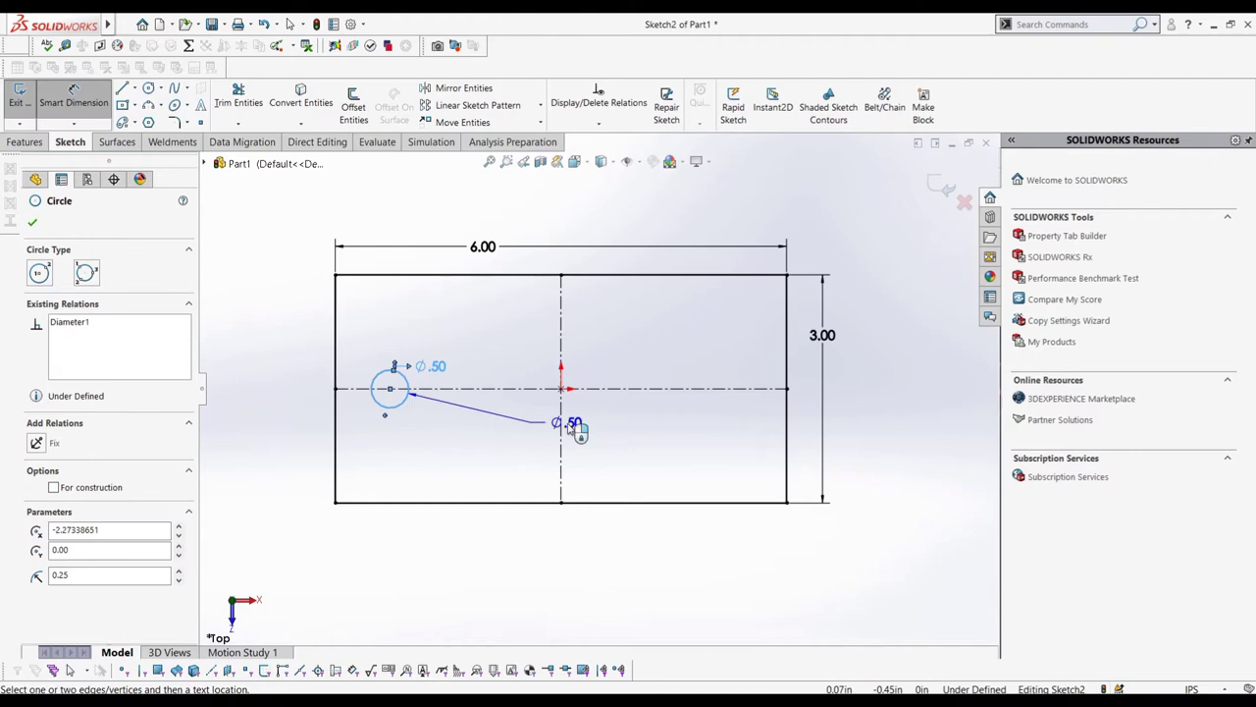
click(561, 422)
key(Escape)
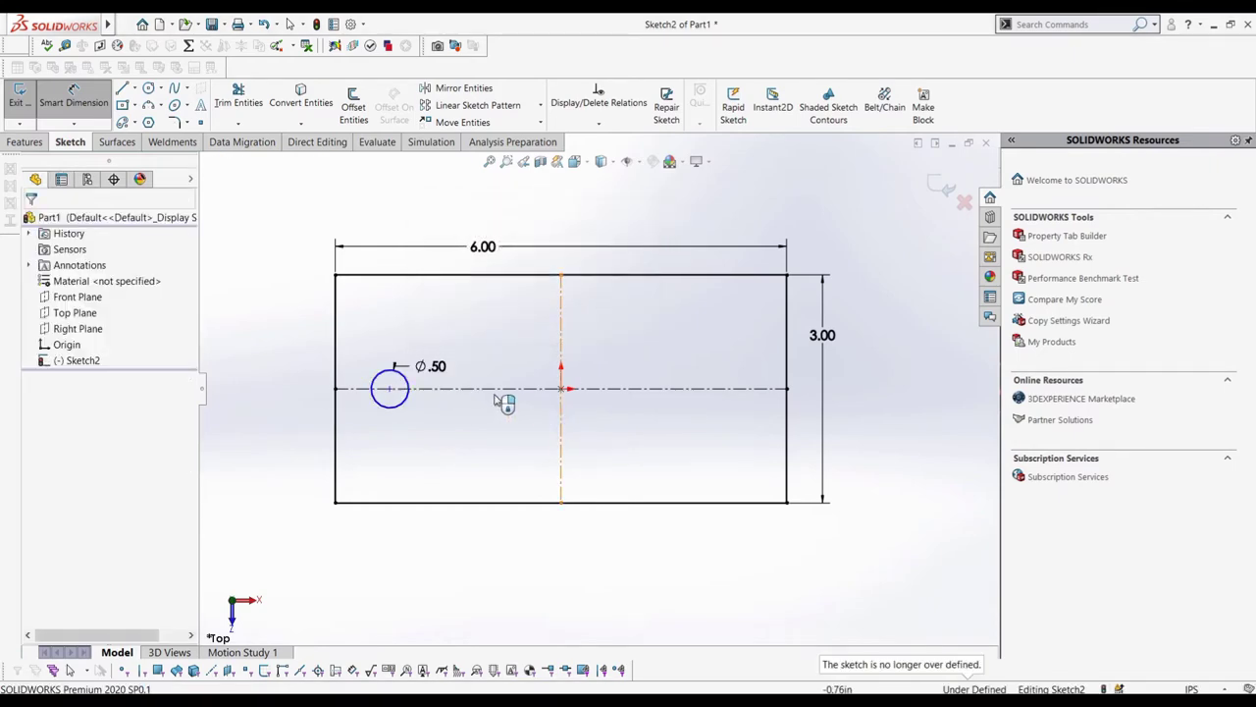
click(412, 400)
click(561, 431)
click(538, 449)
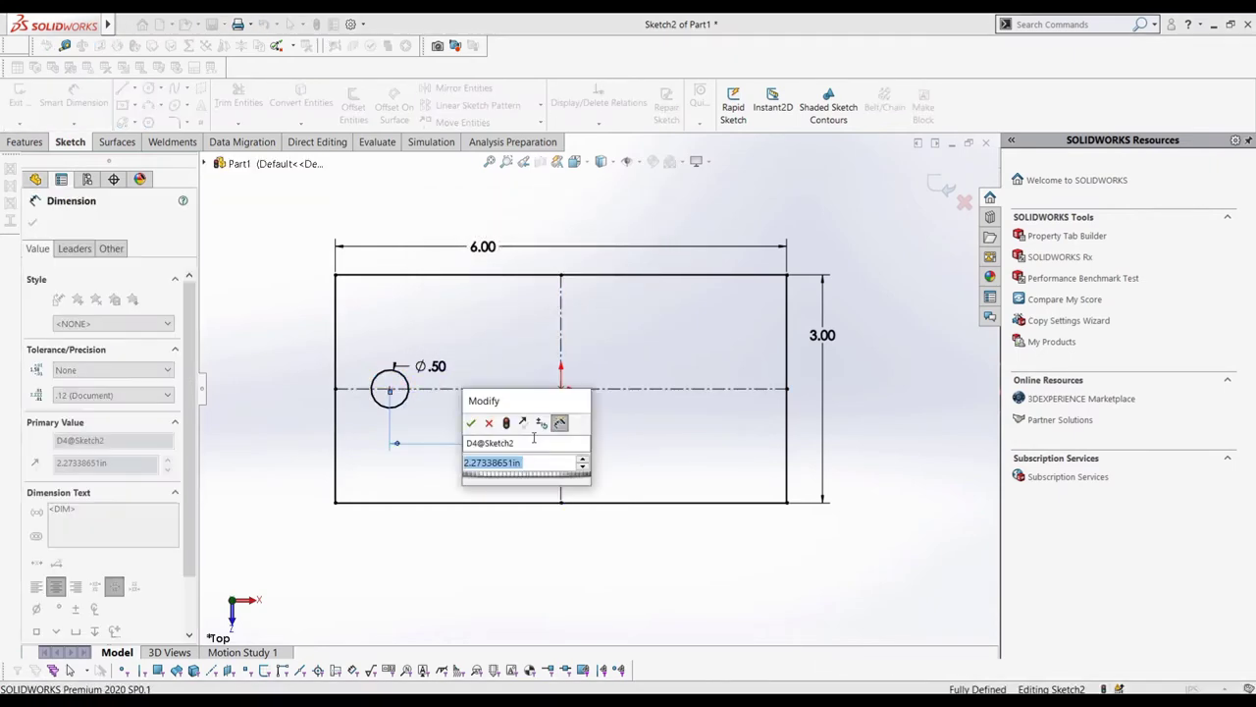
text(2)
key(Return)
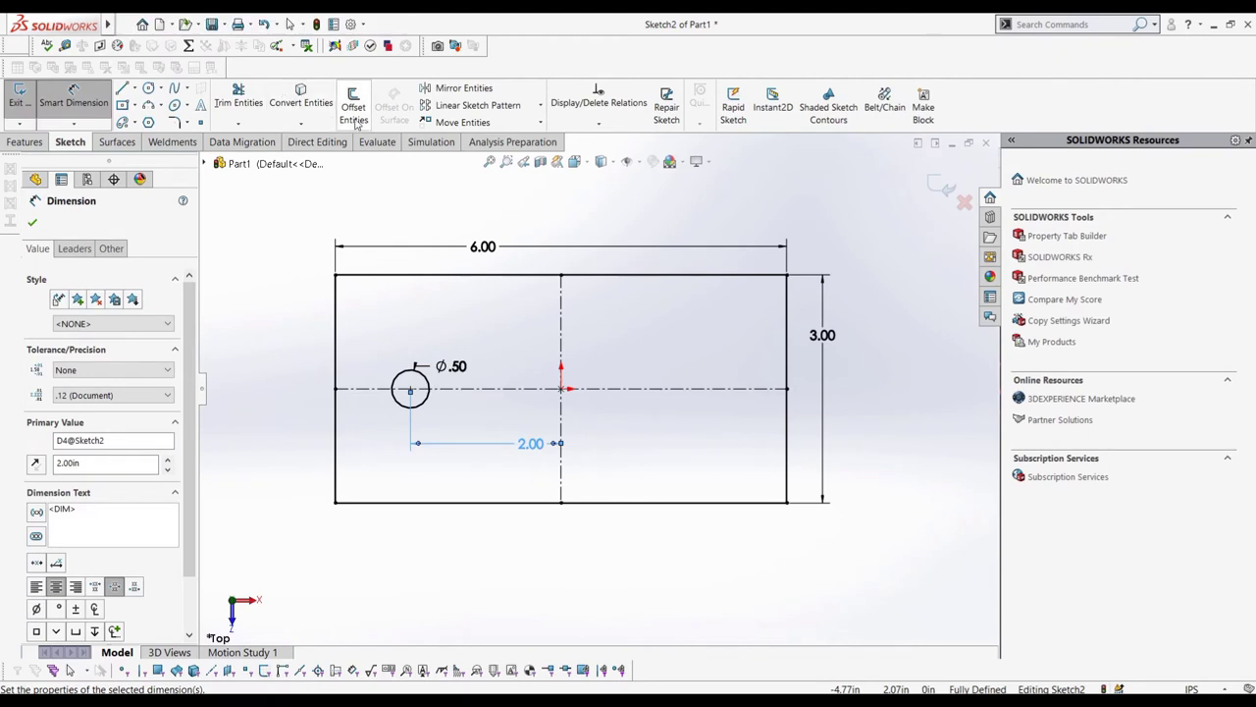
Mirror the circle about the vertical centreline to the right half.
click(458, 88)
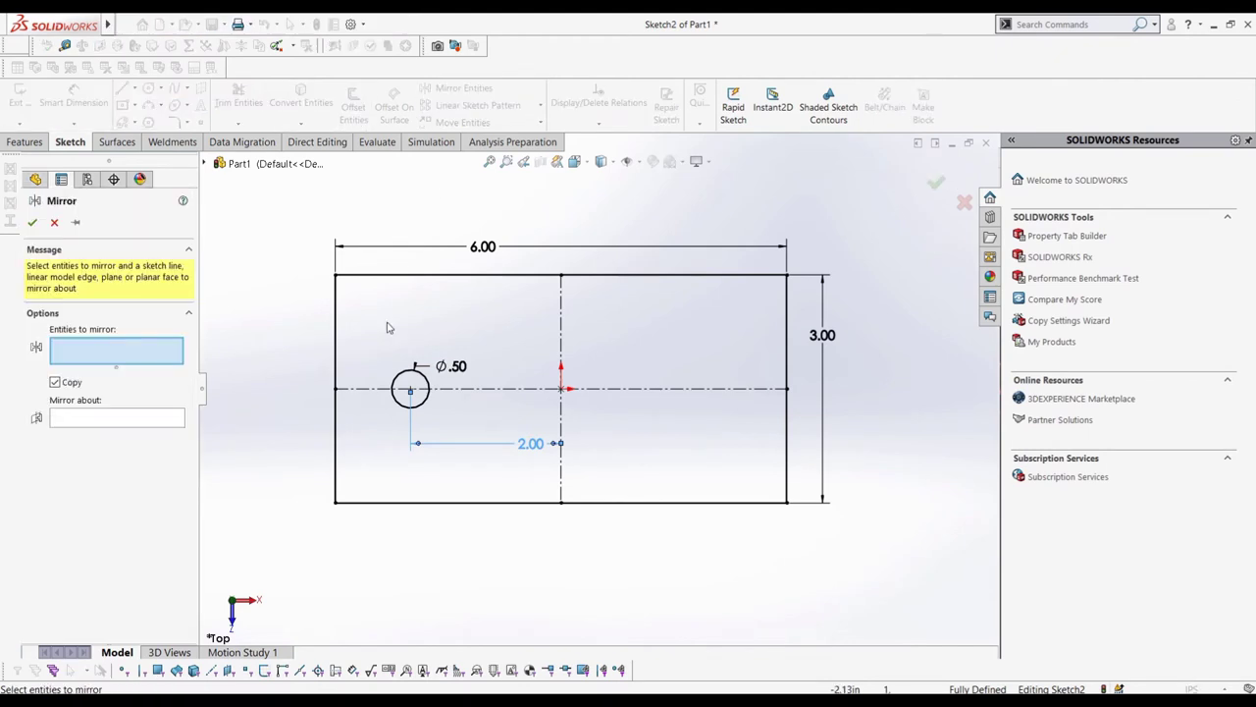
click(422, 404)
click(116, 418)
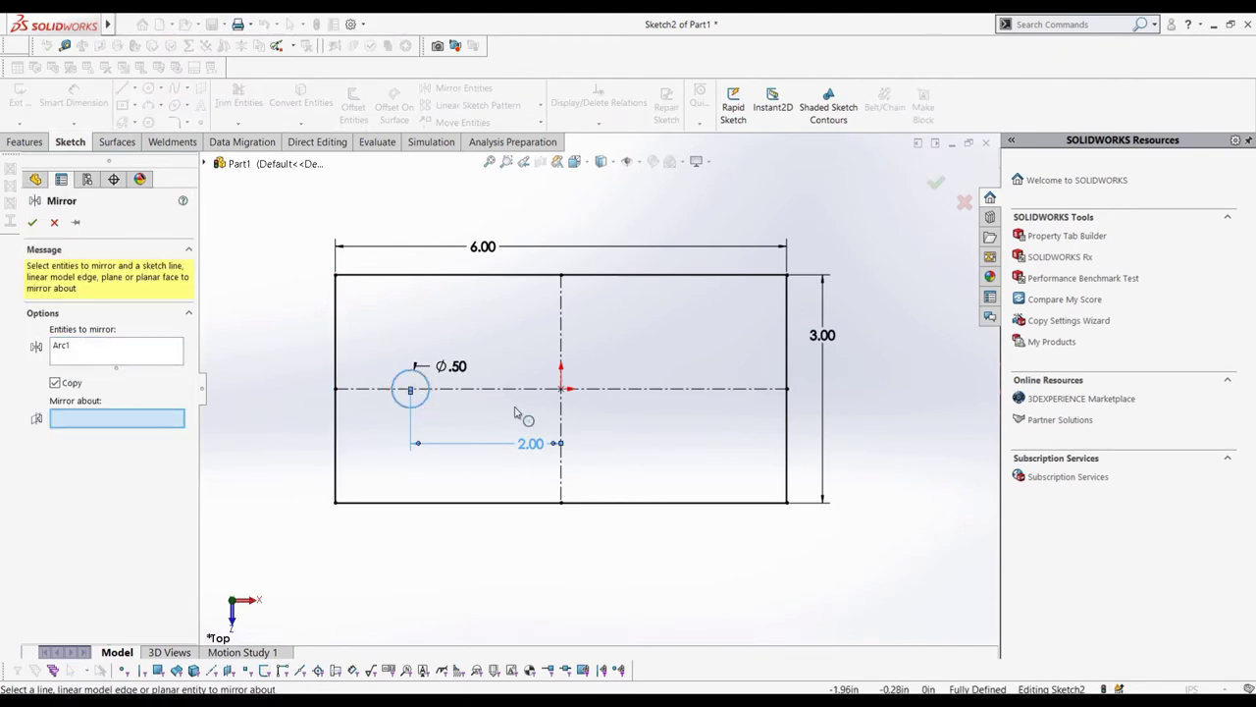
click(561, 424)
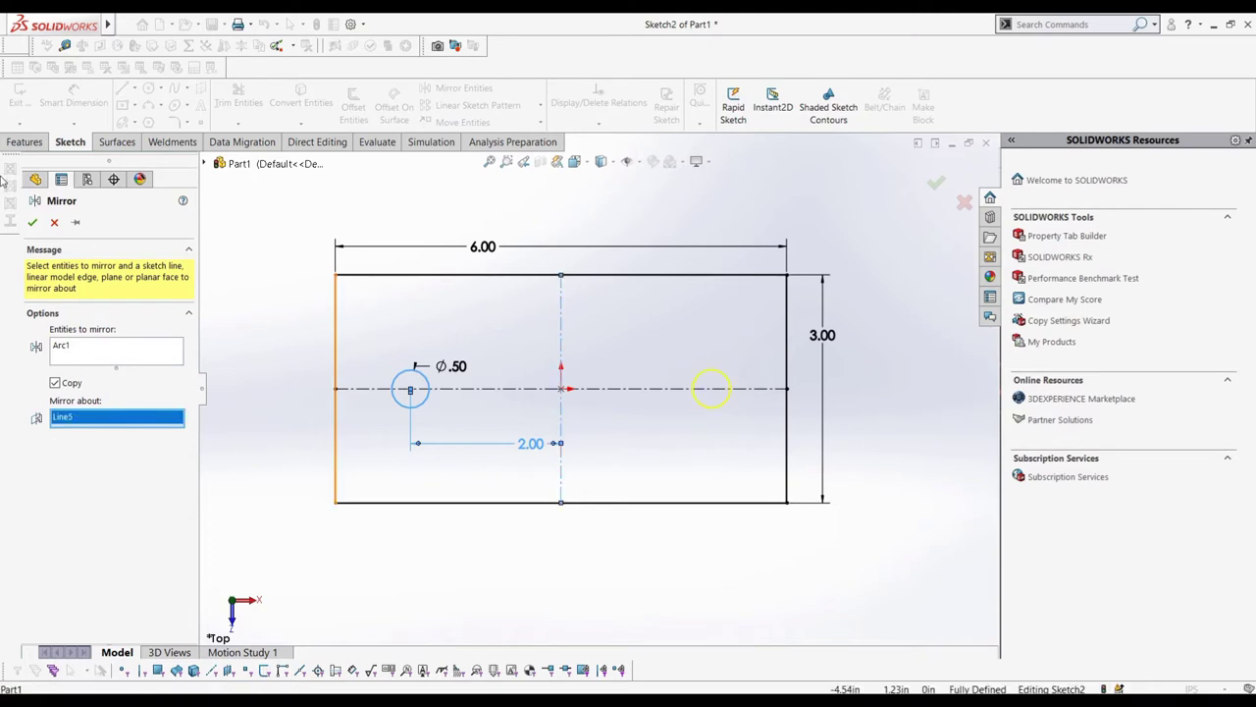
click(32, 223)
click(27, 143)
click(27, 106)
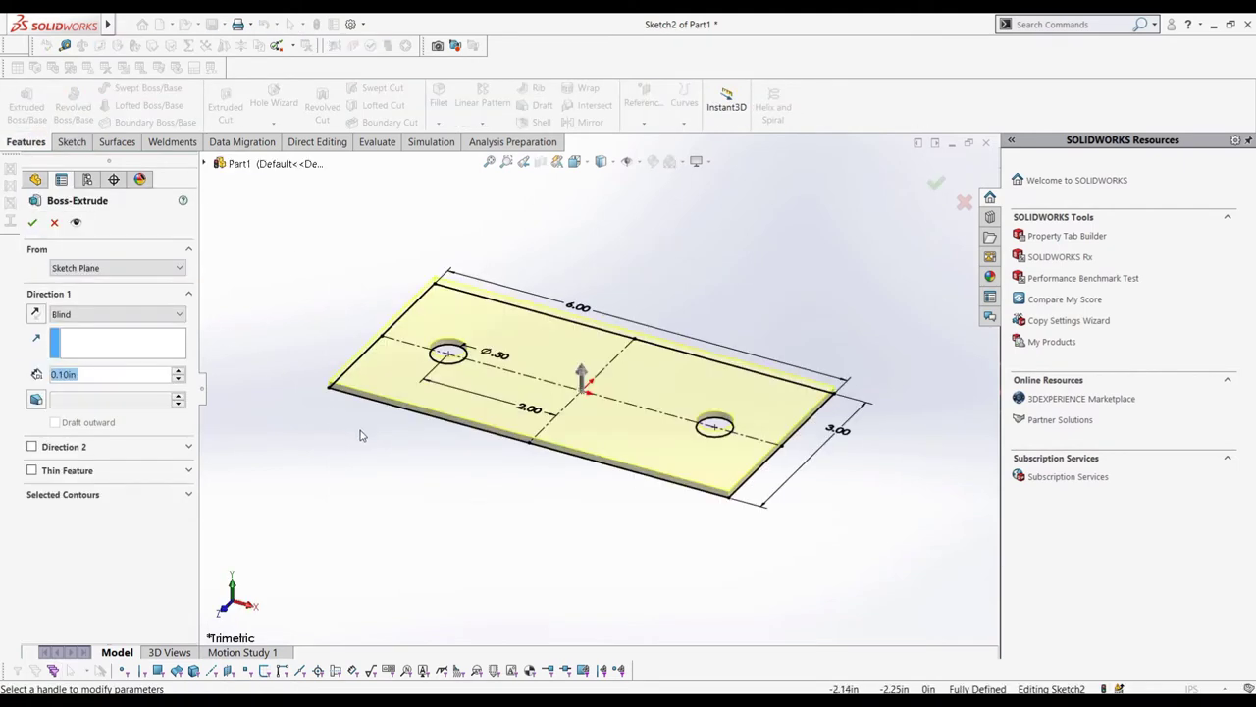
text(8)
key(Return)
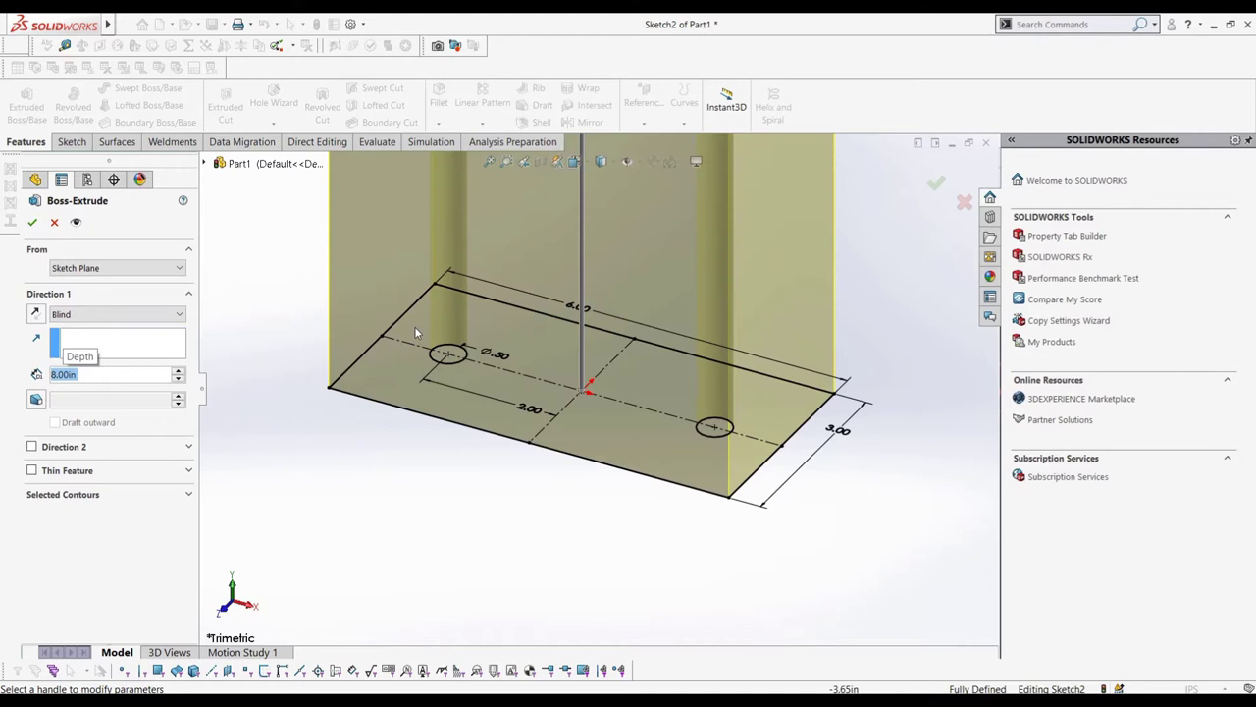
scroll(606, 310, up, 5)
scroll(607, 310, down, 2)
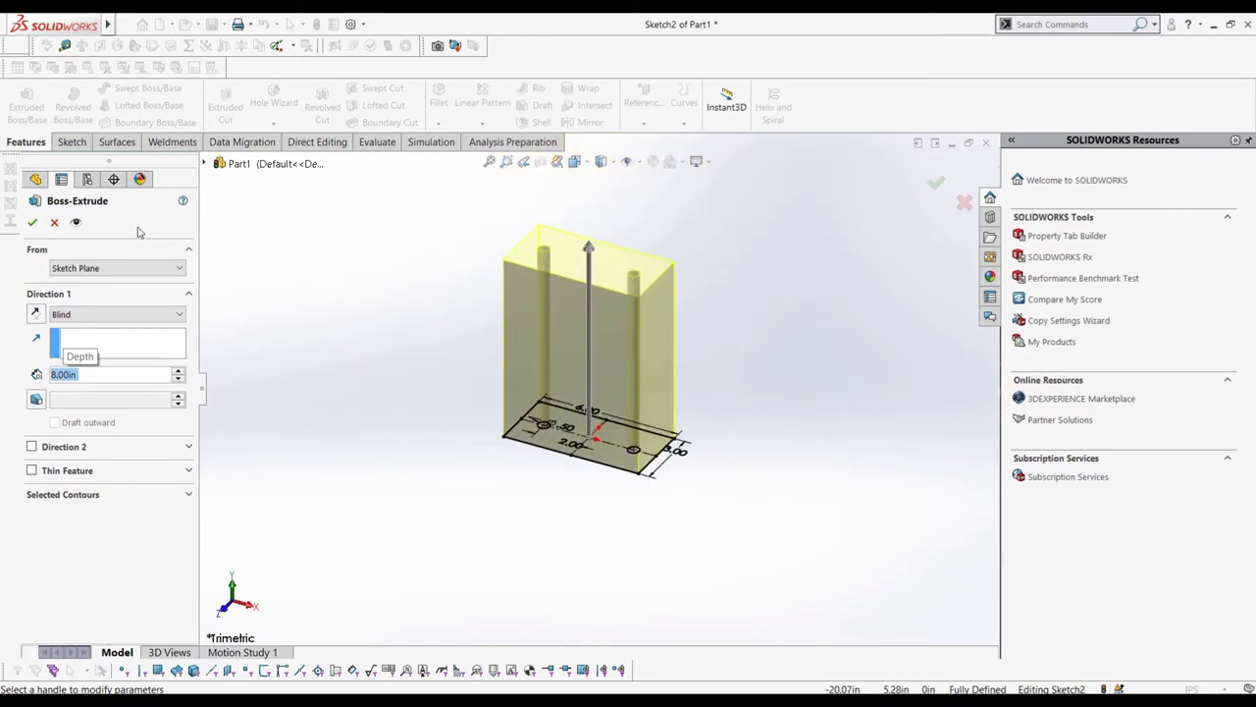
click(32, 223)
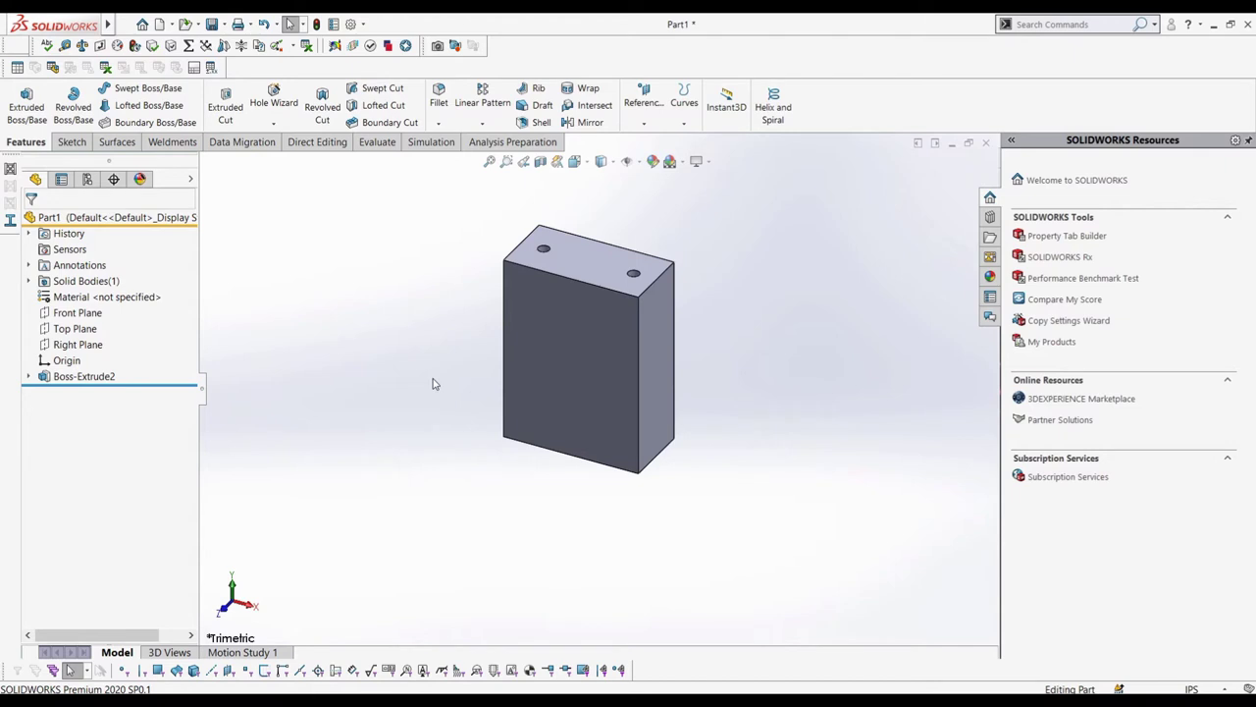
Start a new sketch on the Front Plane.
click(569, 349)
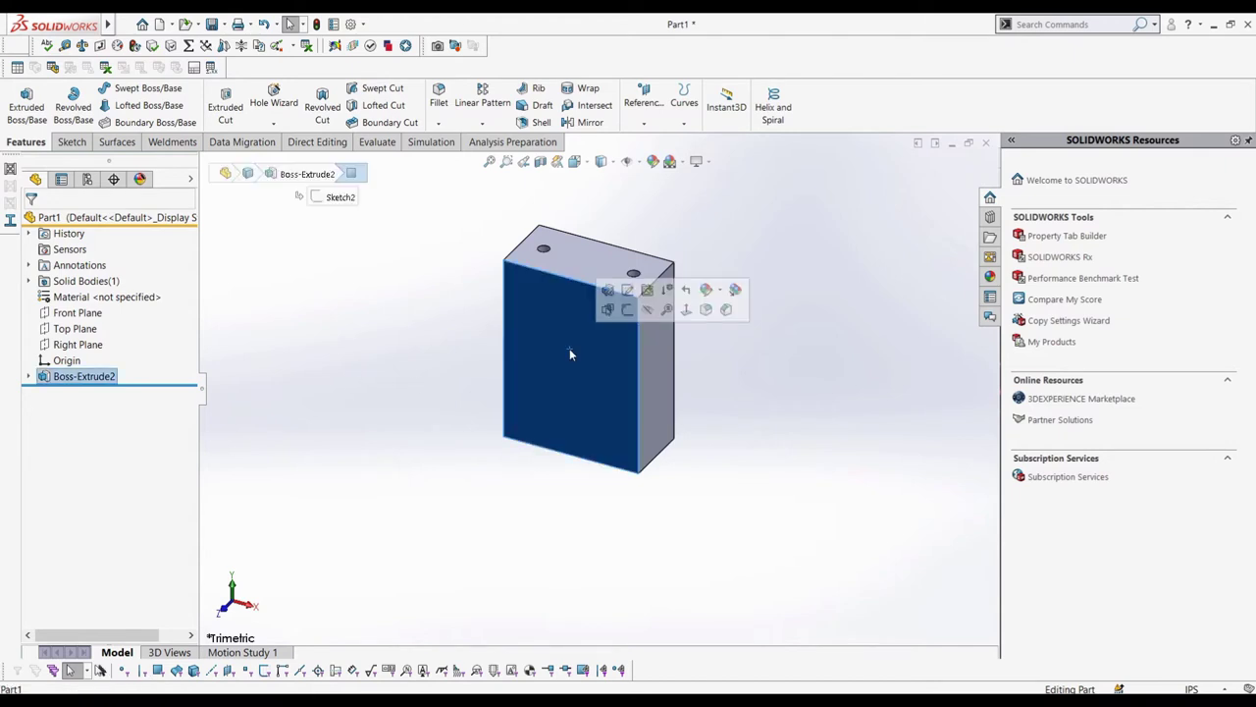
click(448, 359)
middle_drag(448, 359, 608, 339)
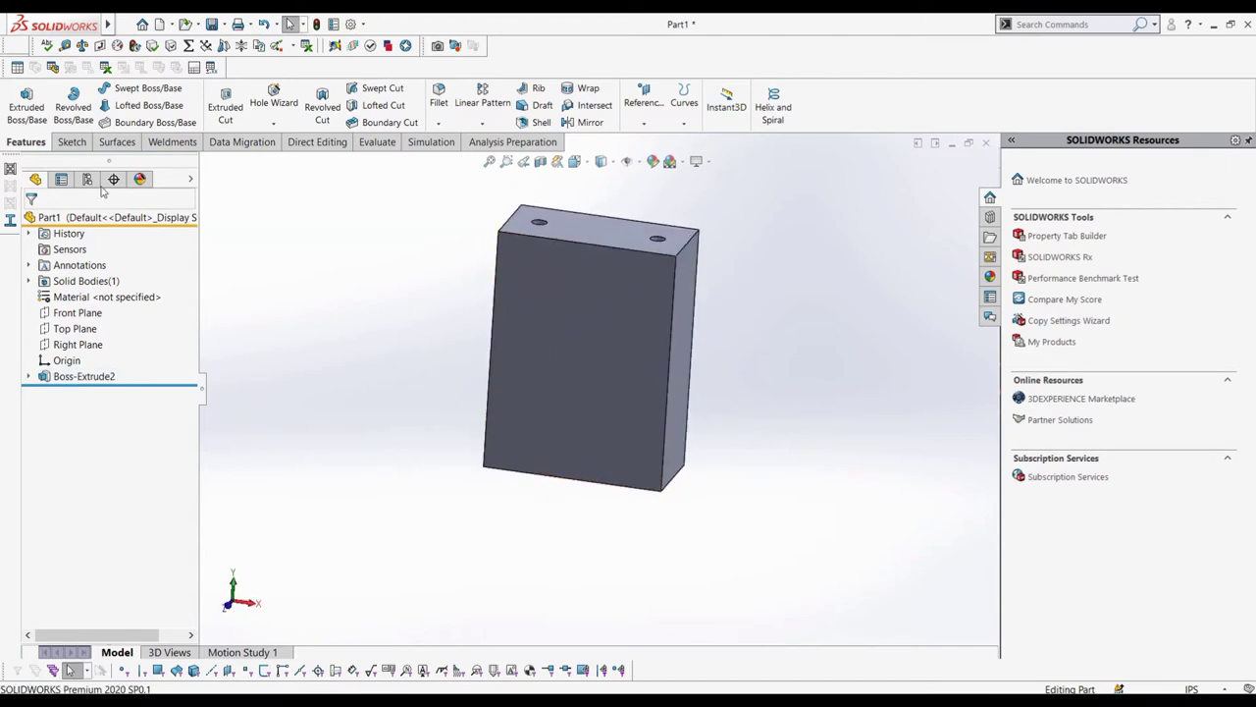
click(77, 312)
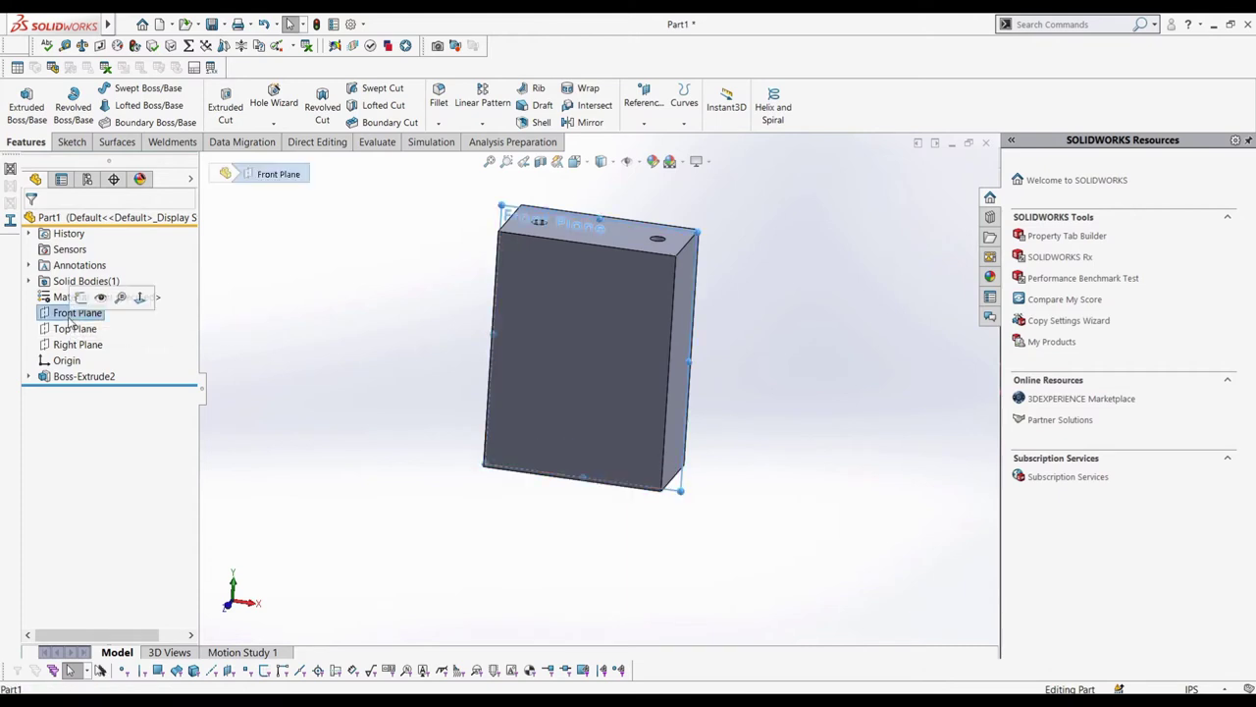
click(72, 142)
click(19, 99)
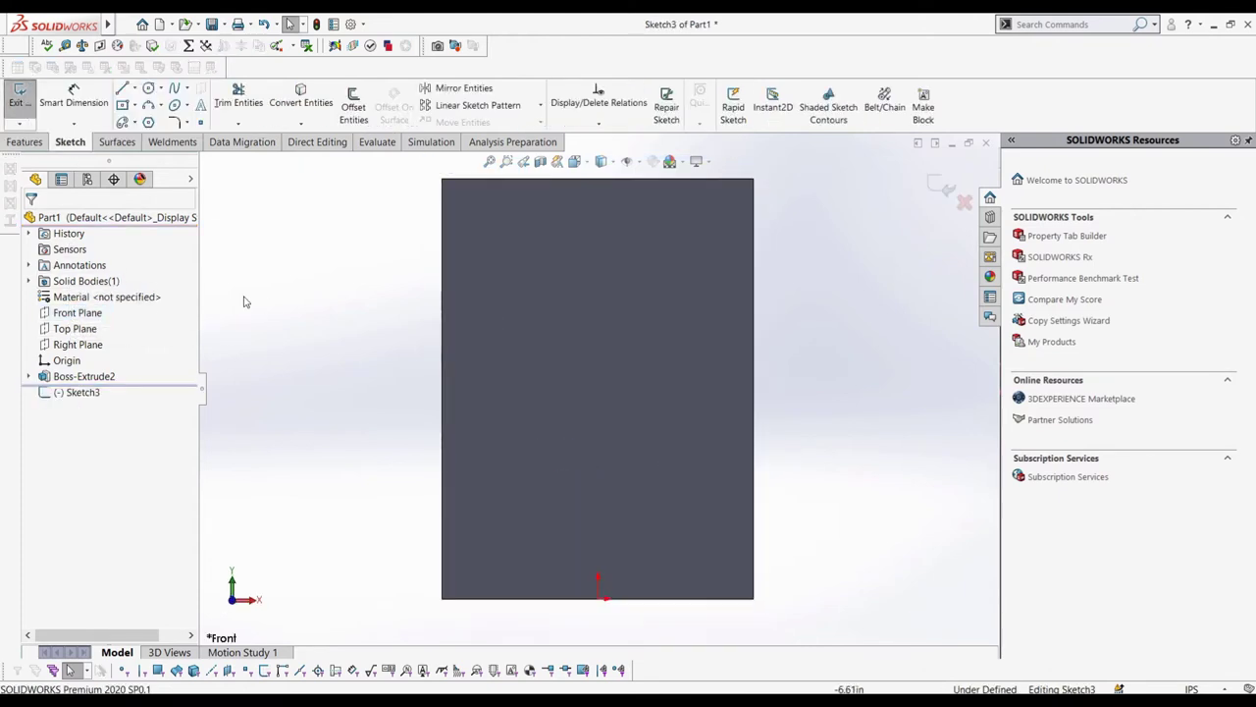
Draw top, diagonal and bottom centerlines in a Z across the block face.
click(132, 88)
click(157, 122)
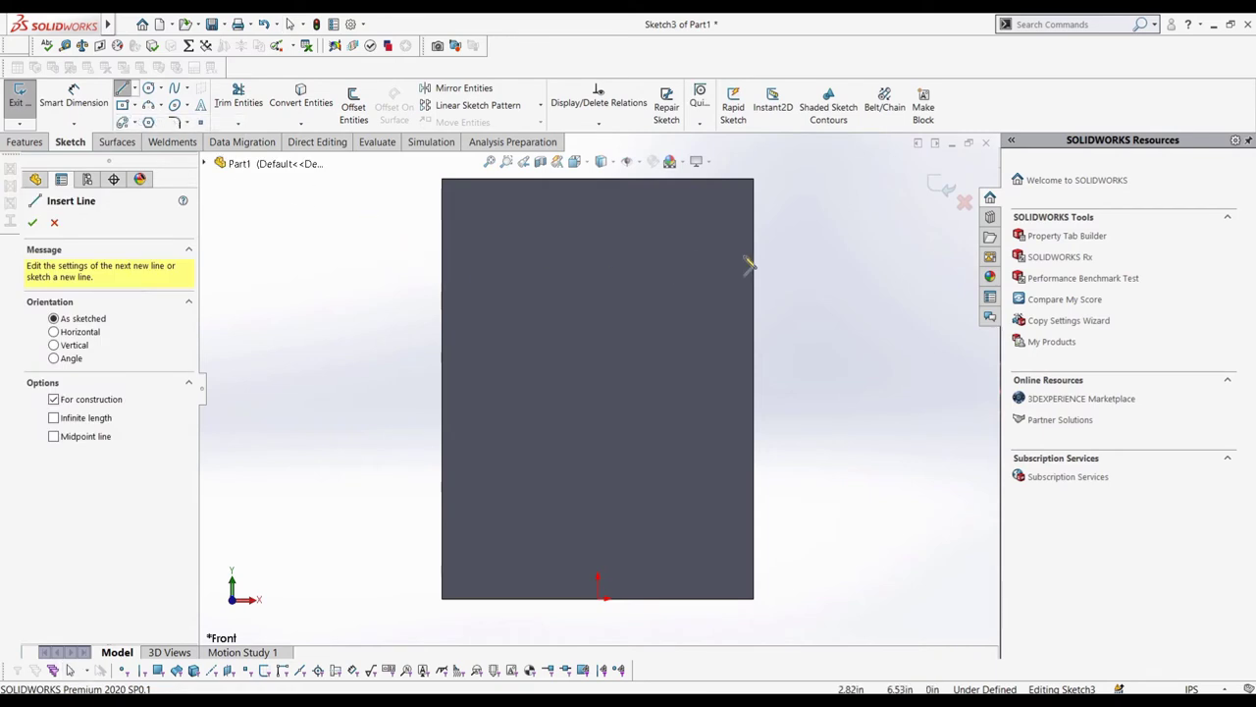
click(753, 257)
click(442, 257)
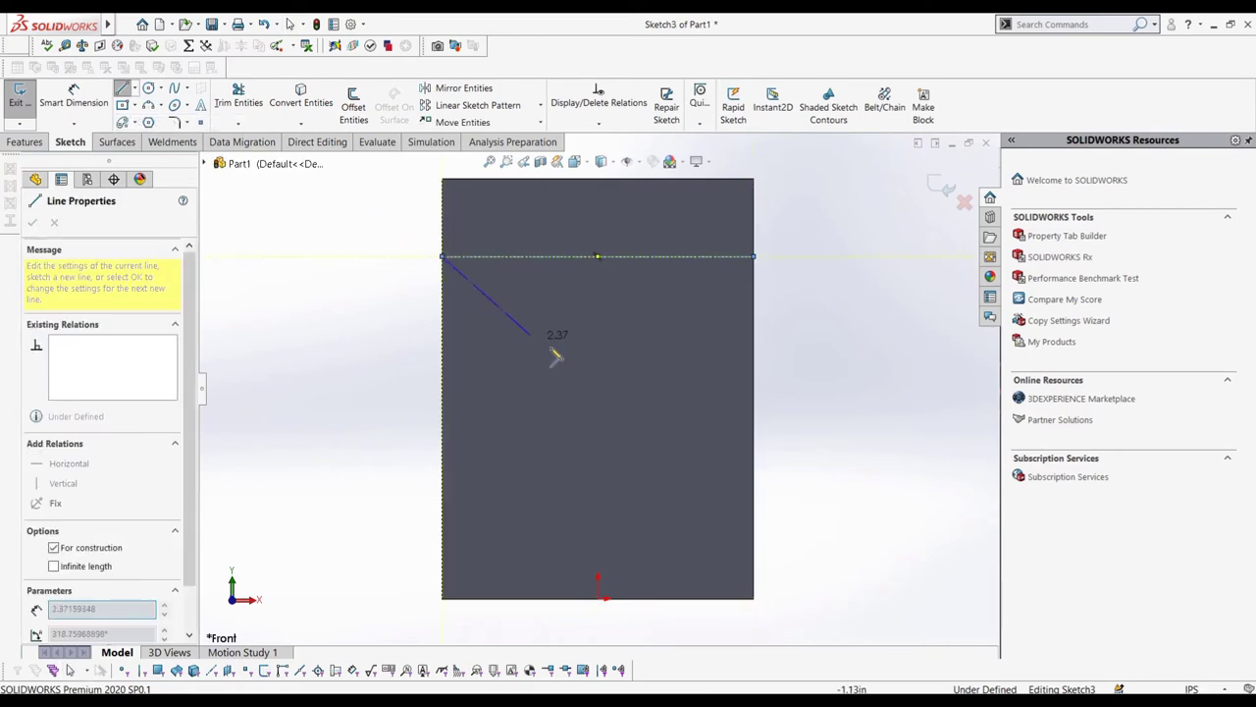
click(754, 478)
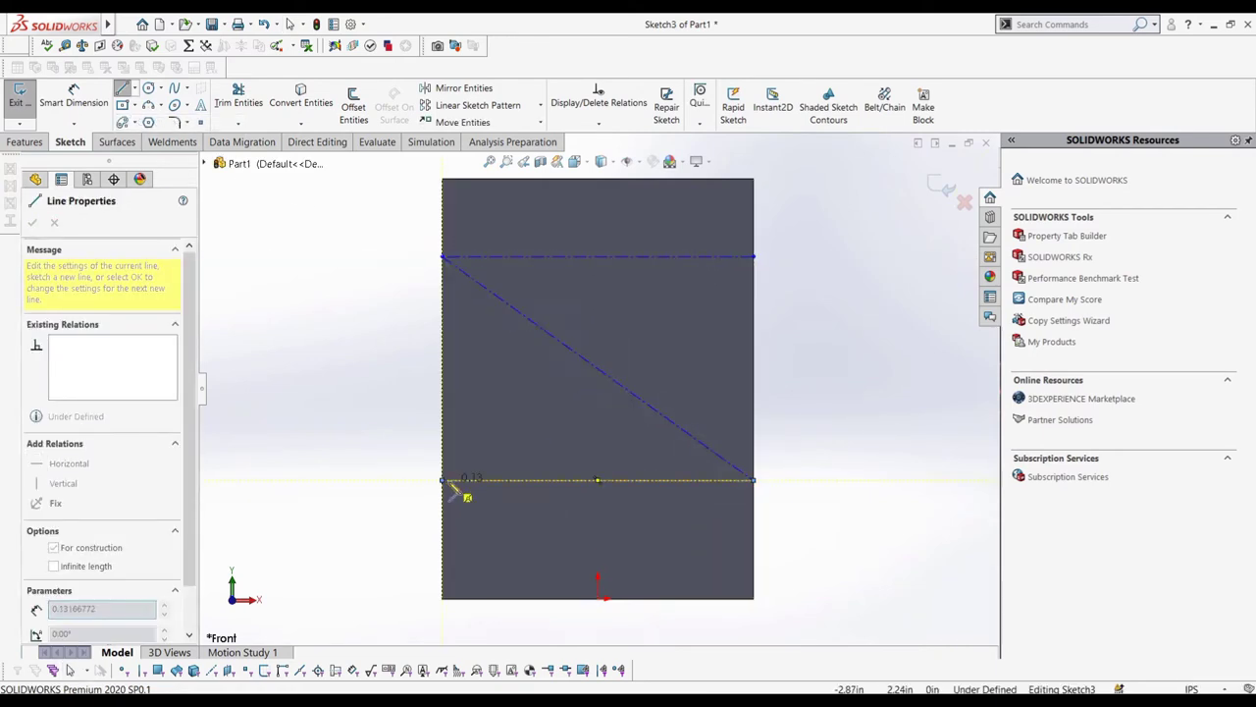
double_click(443, 480)
Dimension the bottom and top centerlines 2.00 in from the block's bottom and top edges.
key(d)
click(537, 480)
click(542, 597)
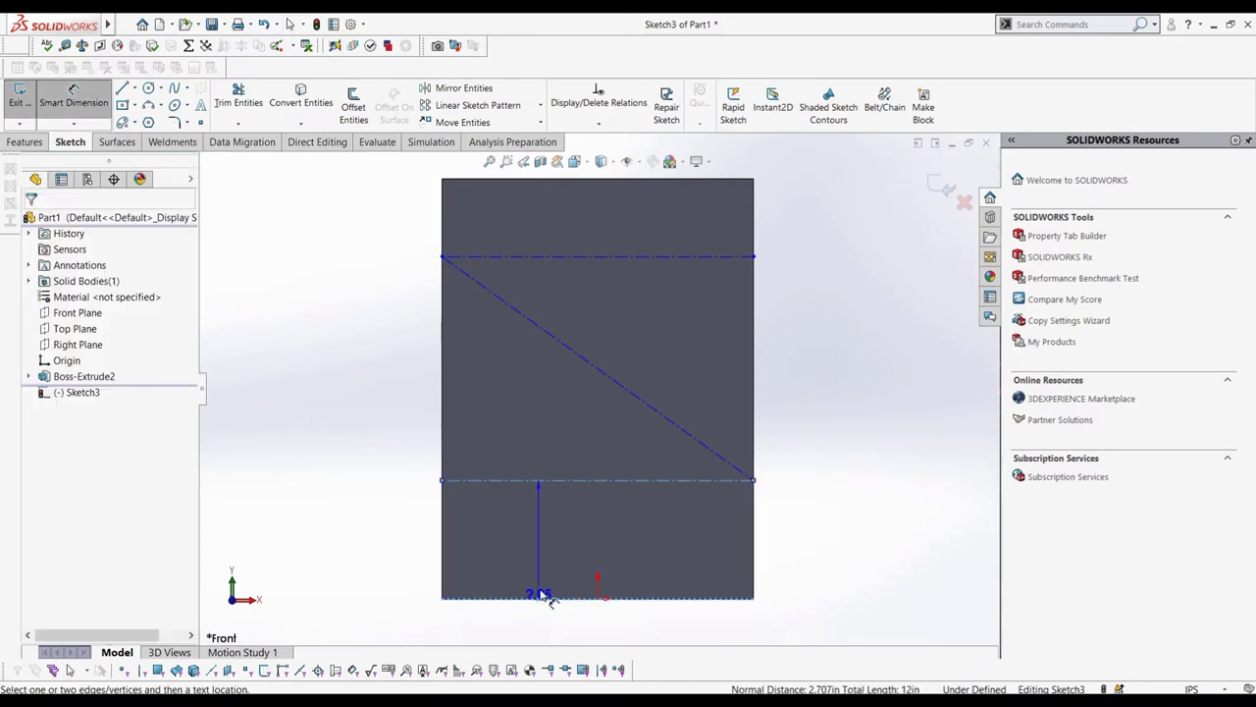
click(546, 599)
text(2.25378452in)
key(Return)
click(618, 179)
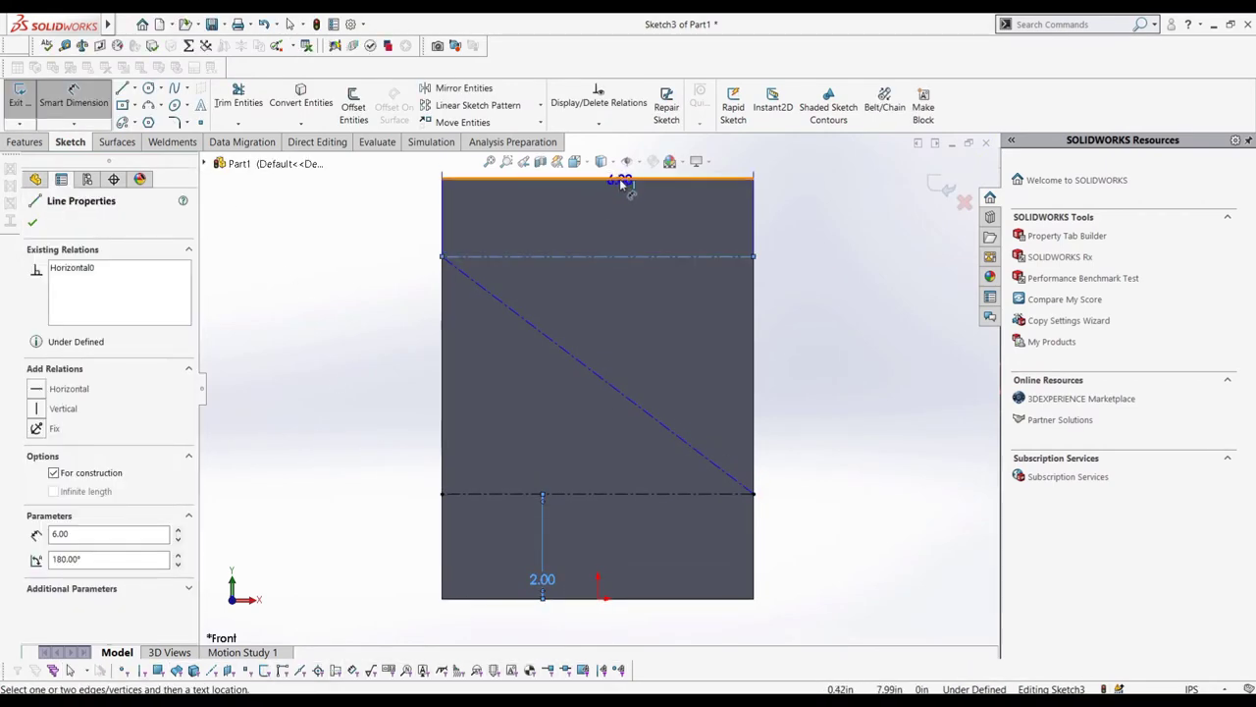
click(624, 256)
click(628, 212)
text(2)
key(Return)
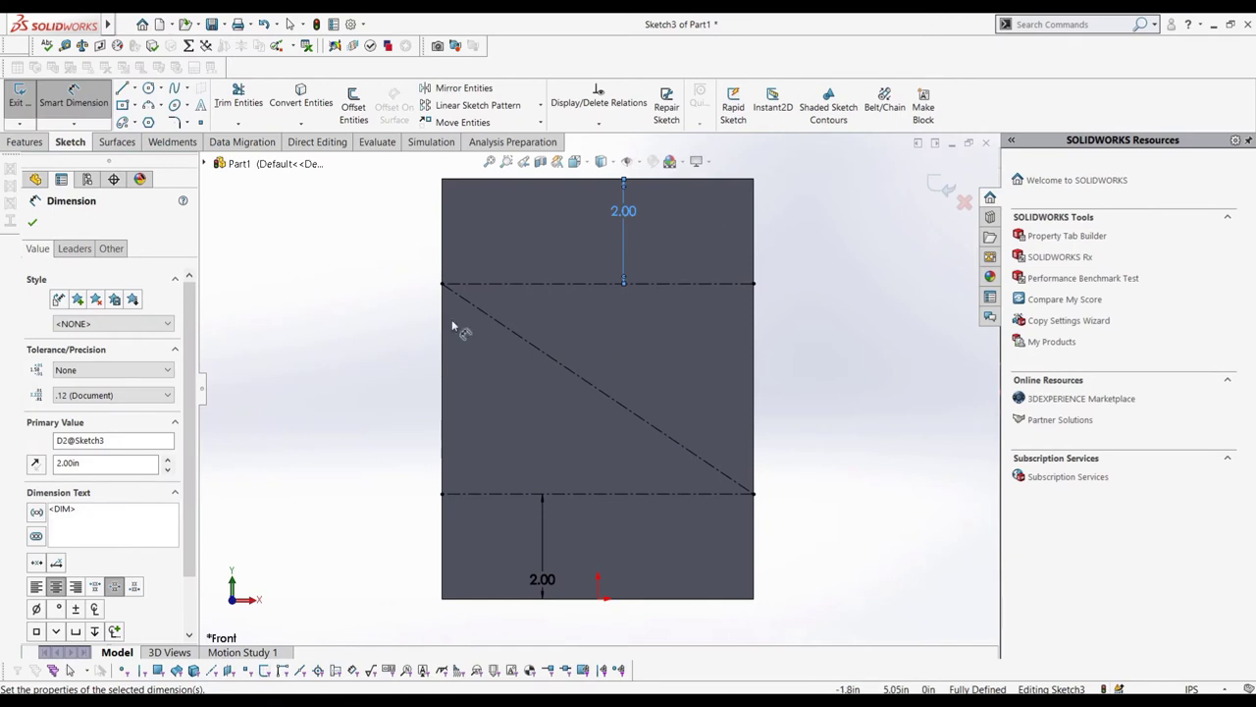
Offset the three Z centerlines 0.40 in bi-directionally with line caps into a closed outline.
click(354, 106)
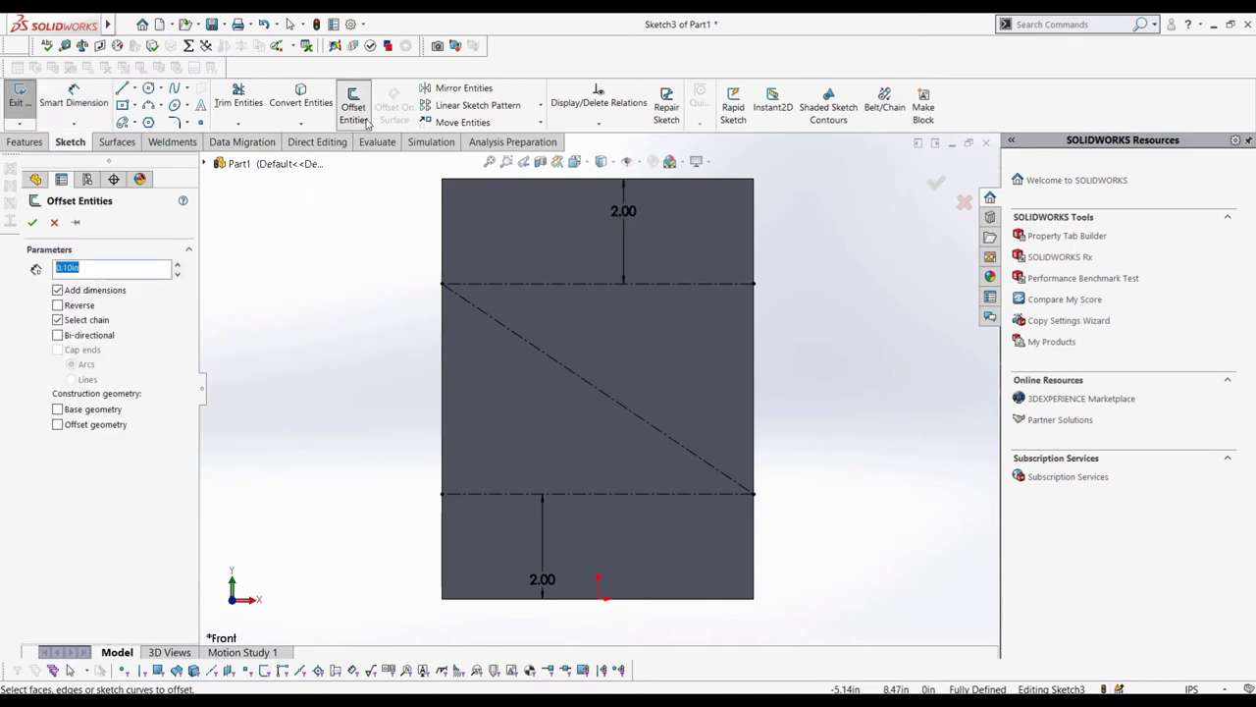
click(471, 283)
click(477, 308)
click(499, 494)
click(82, 349)
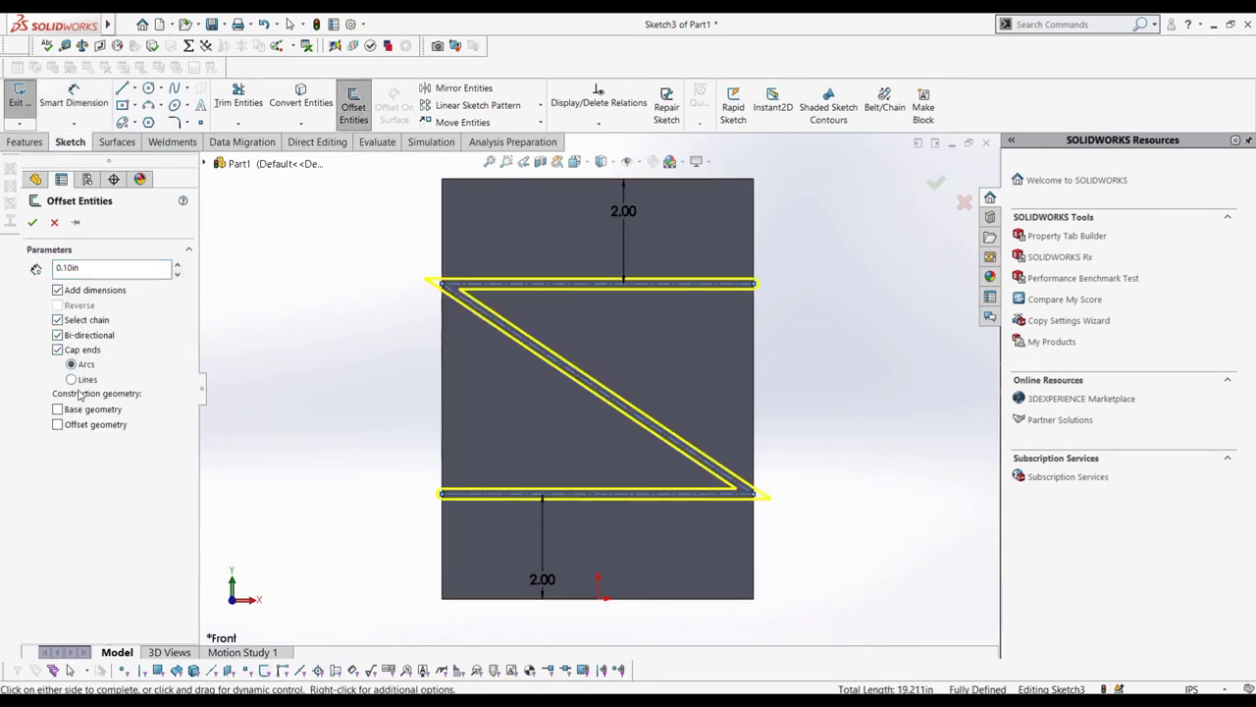
click(177, 263)
click(177, 263)
click(177, 263)
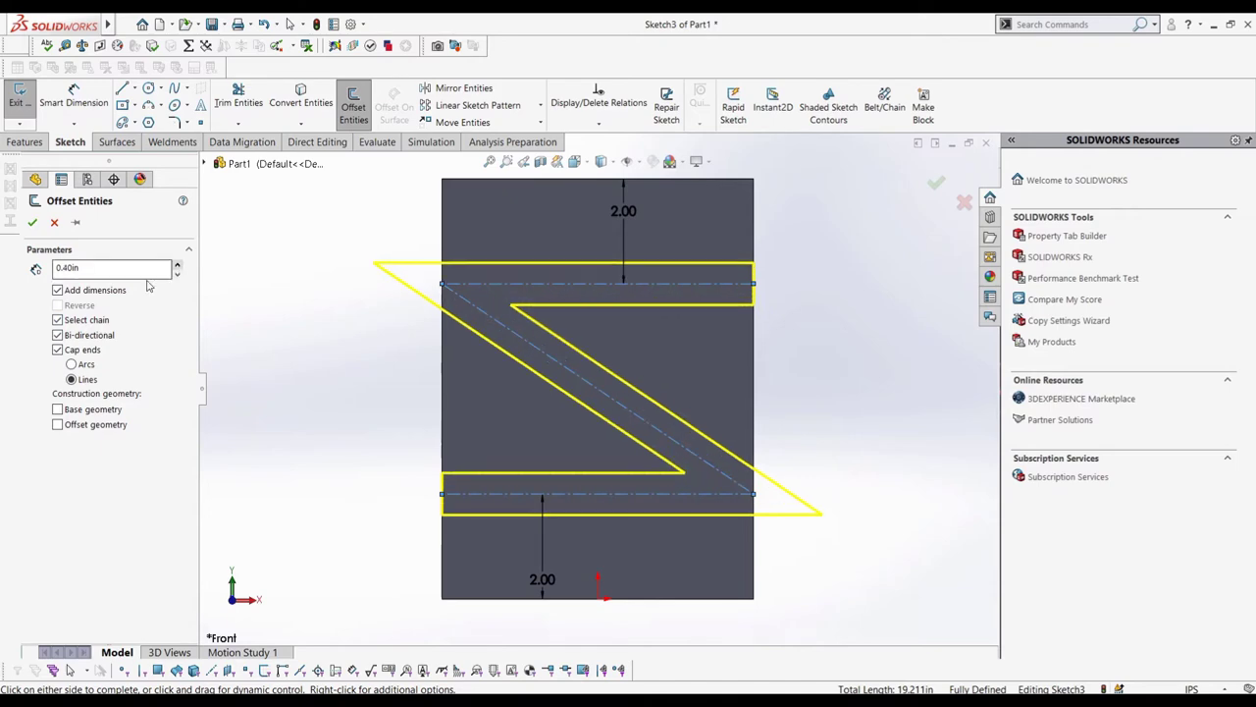
click(32, 222)
Extrude the Z outline 7.00 in Mid Plane as a separate body, with Merge result off.
click(25, 142)
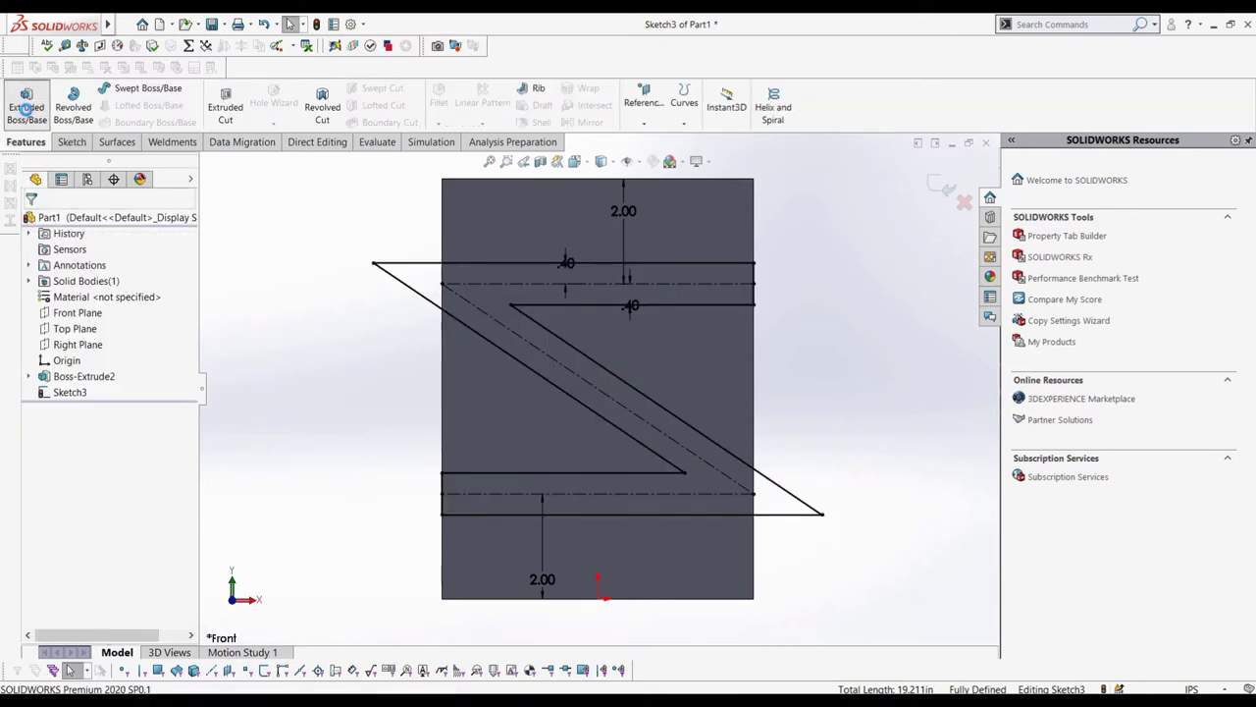
click(27, 106)
click(126, 312)
click(73, 395)
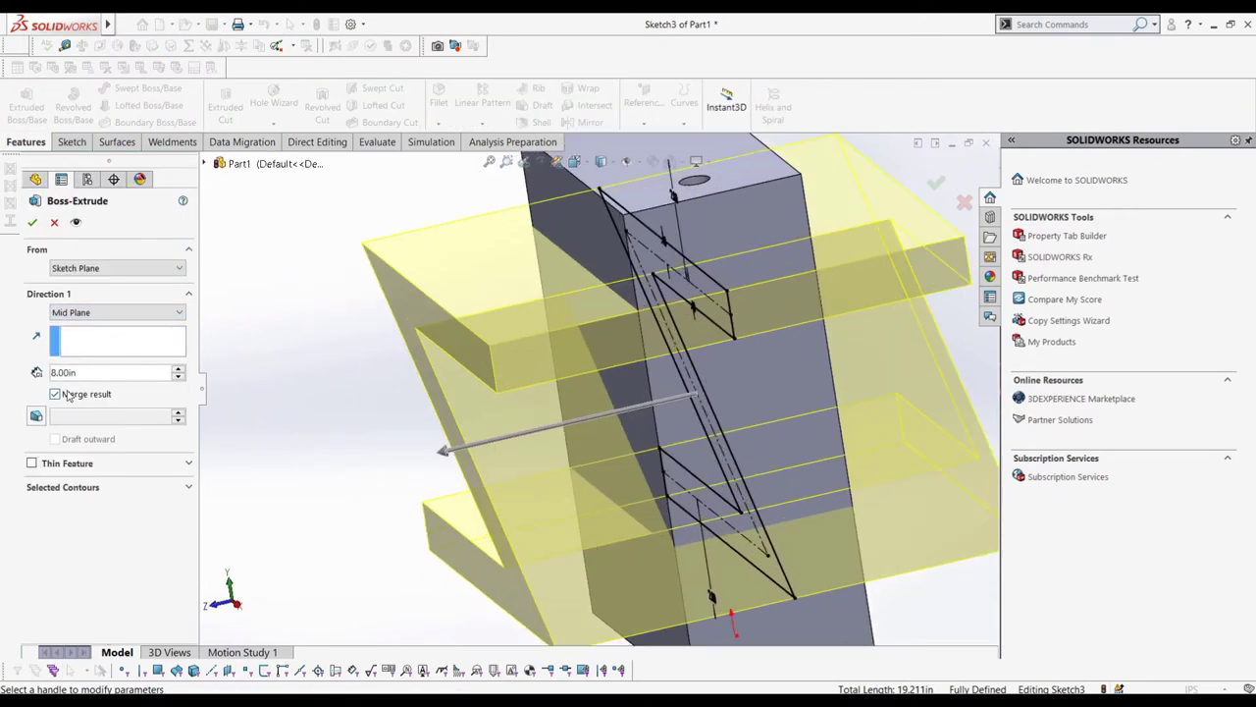
click(177, 379)
click(177, 379)
click(177, 379)
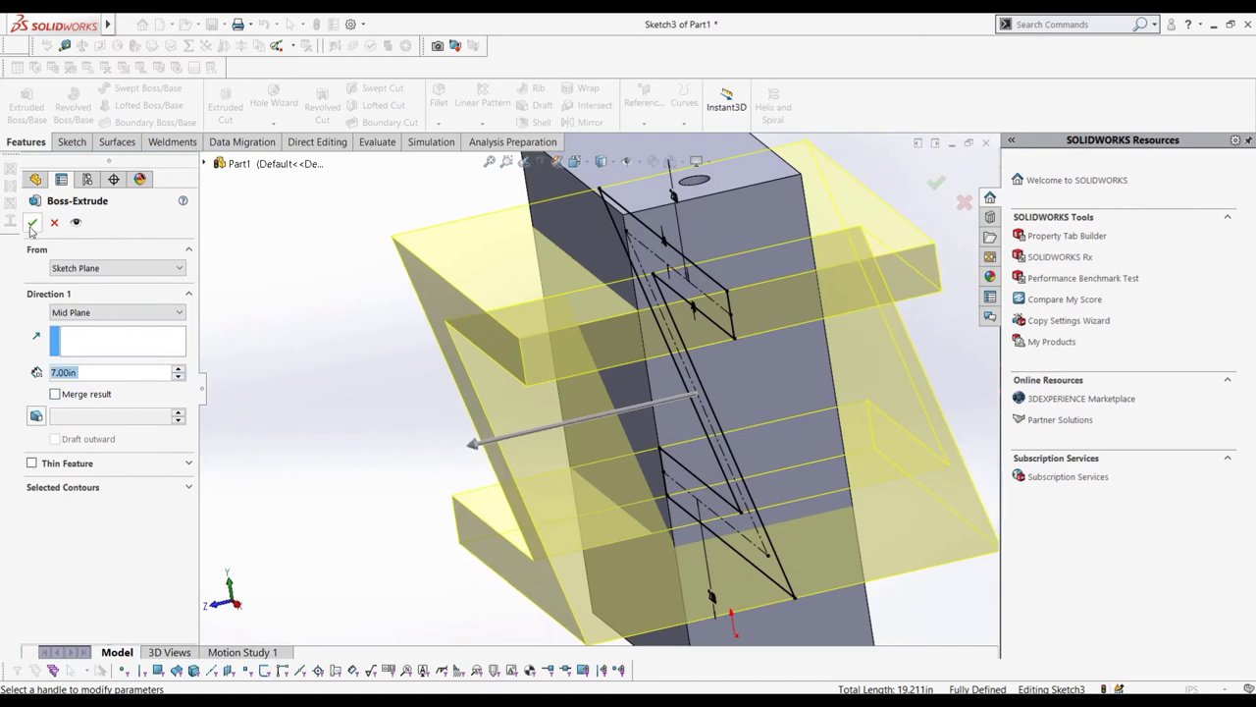
click(32, 221)
From the front view, Common-combine the block and Z bodies and preview the result.
click(322, 352)
key(ctrl+1)
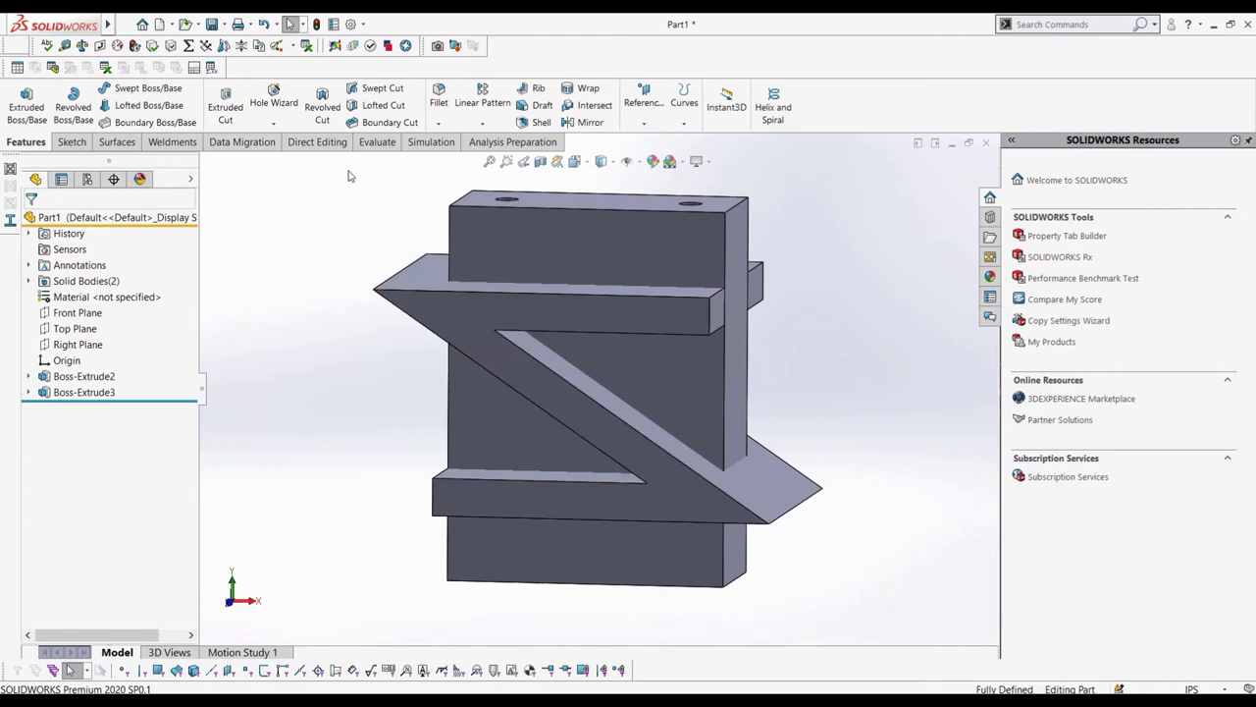
click(286, 143)
click(354, 106)
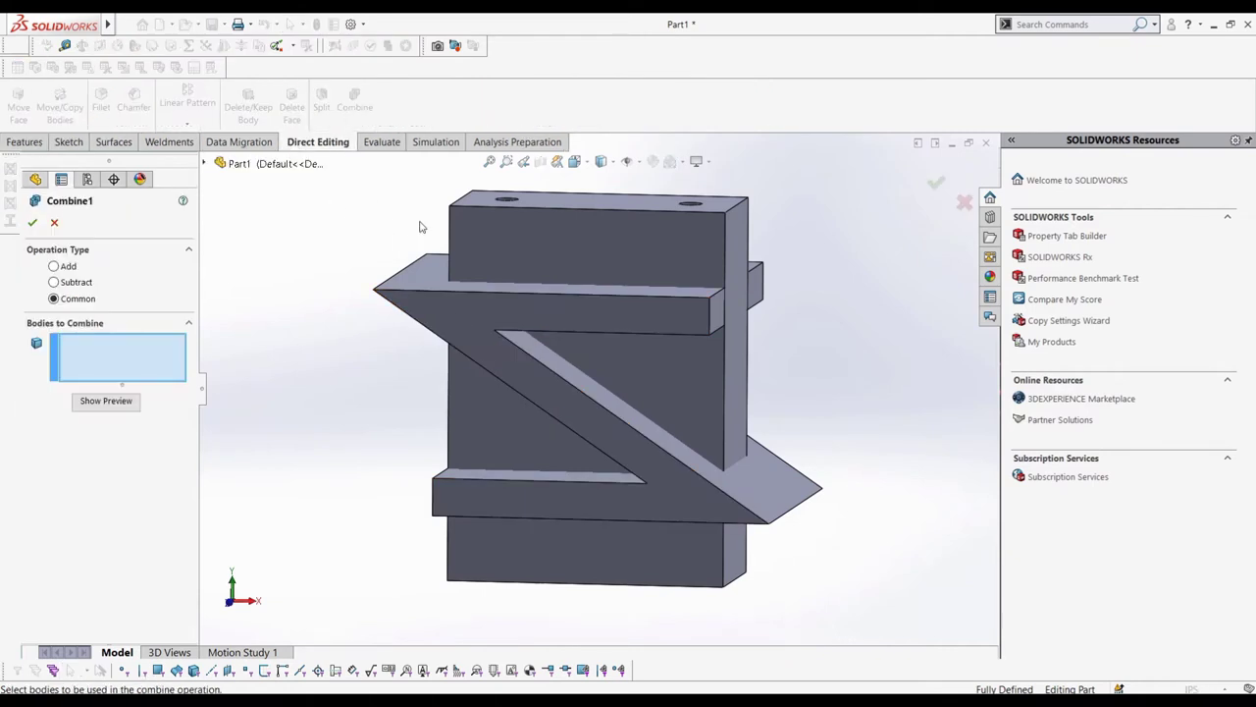
click(457, 250)
click(407, 269)
click(138, 401)
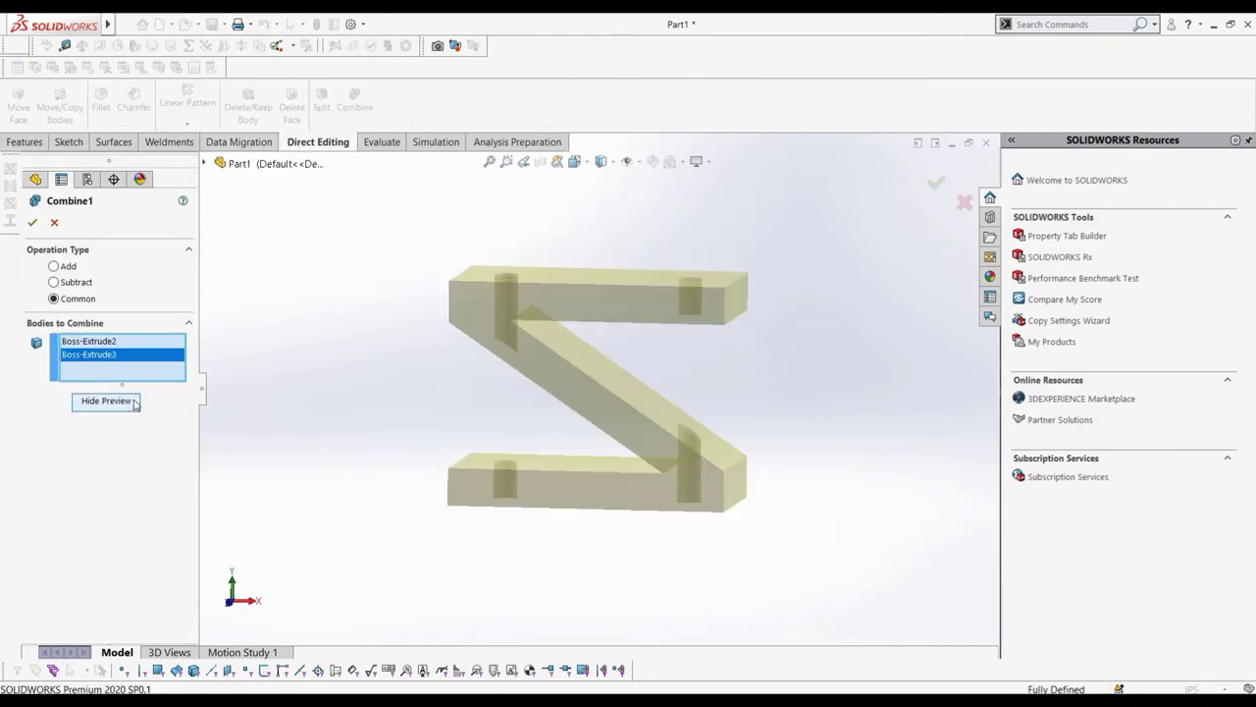
Accept the Common combine and orbit to inspect the Z-shaped solid with its holes.
click(32, 222)
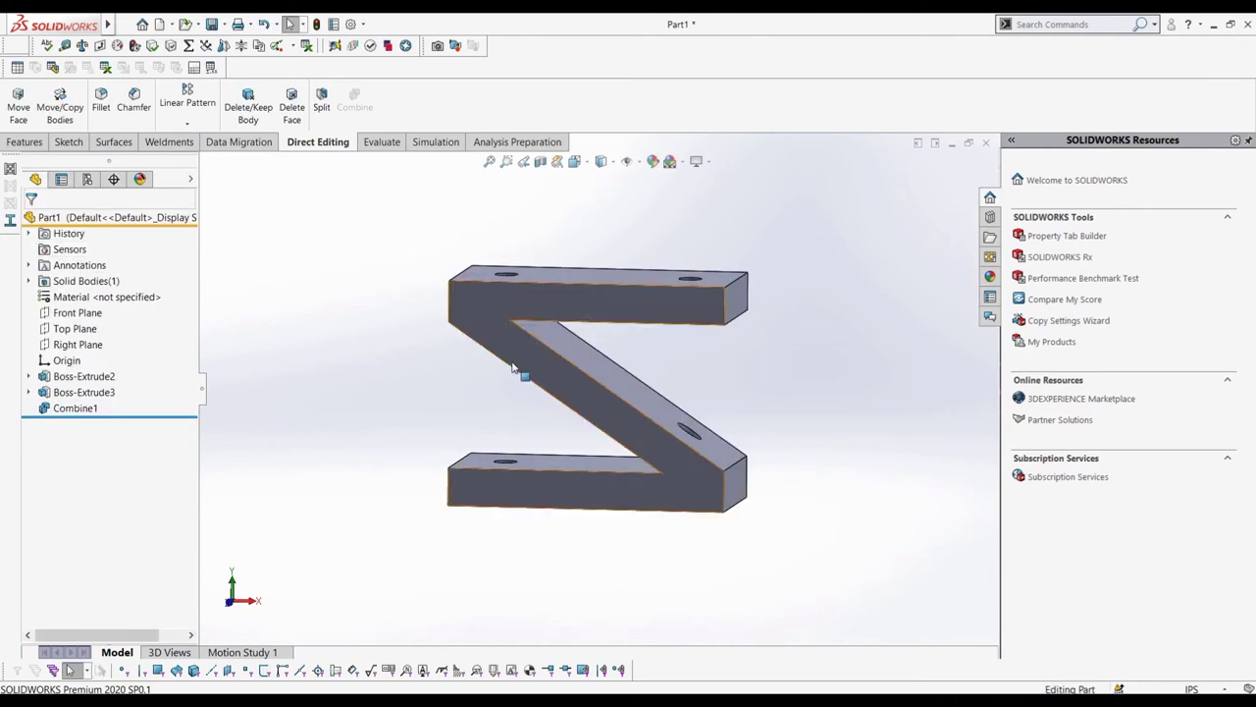
middle_drag(519, 364, 507, 281)
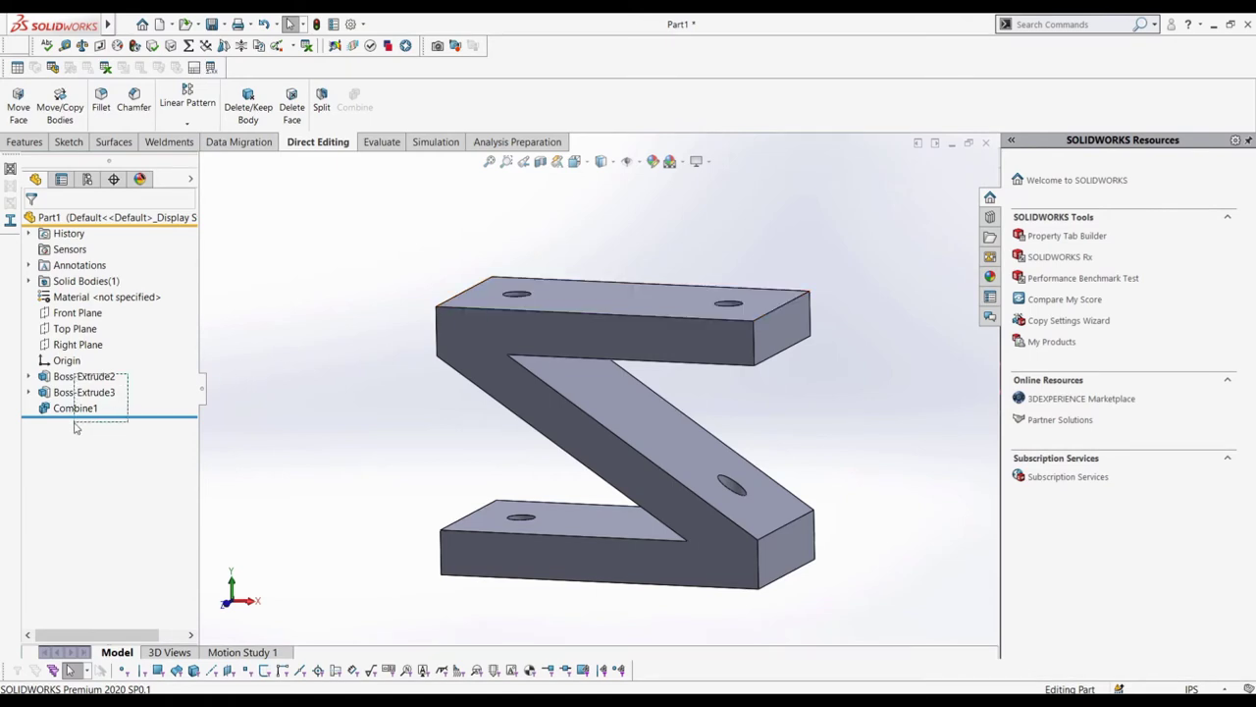
Delete the extrude and combine features, confirming and dismissing the rebuild warning.
drag(75, 426, 77, 428)
right_click(93, 393)
click(112, 441)
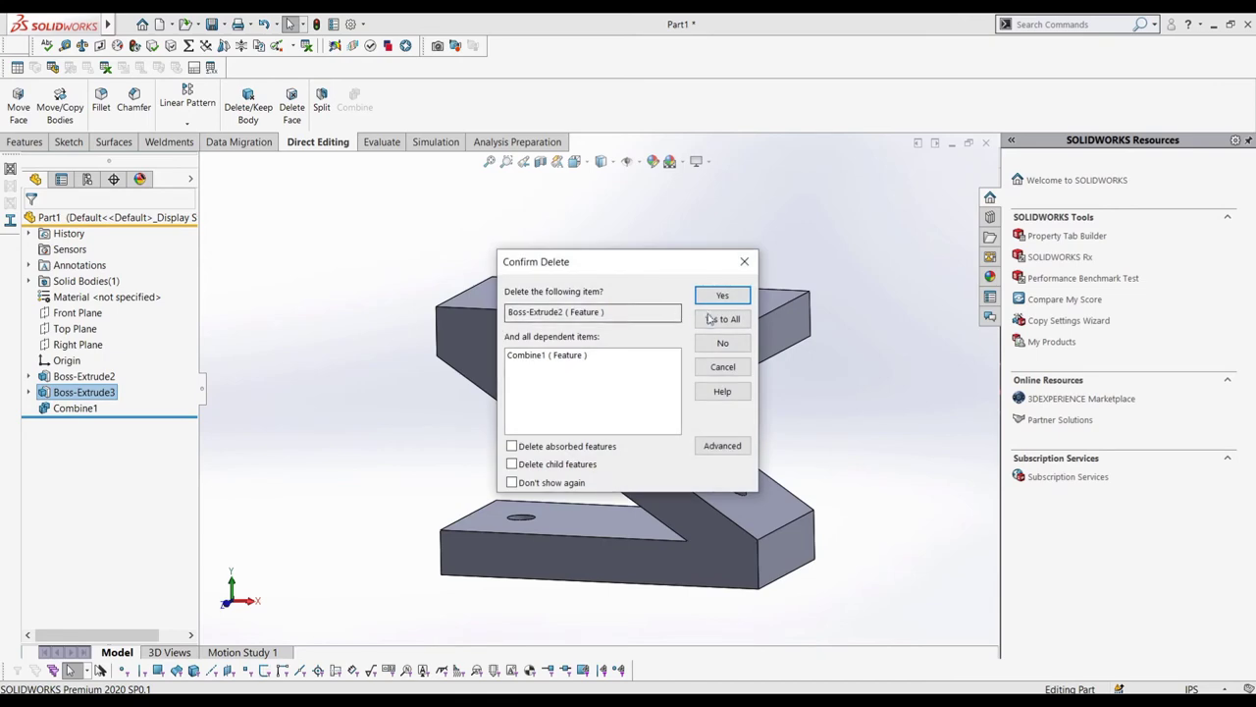
click(722, 319)
click(817, 416)
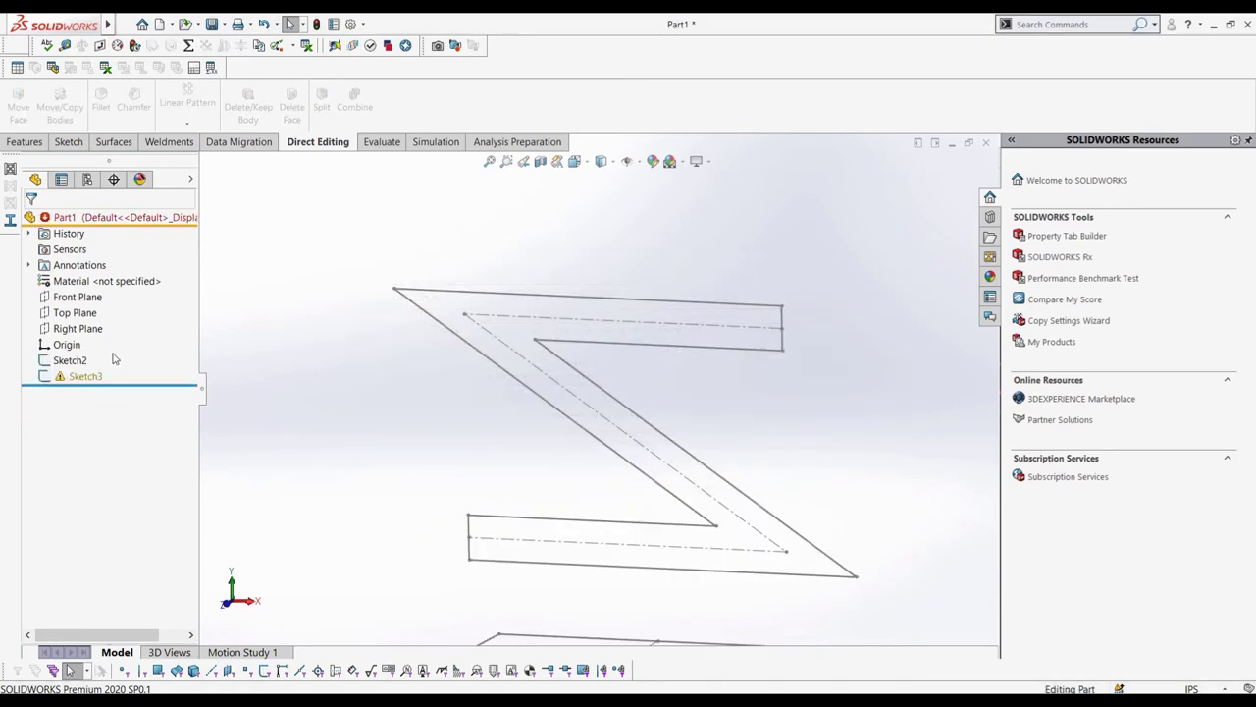
Delete Sketch3 along with all remaining sketches using Yes to All.
click(82, 377)
right_click(83, 378)
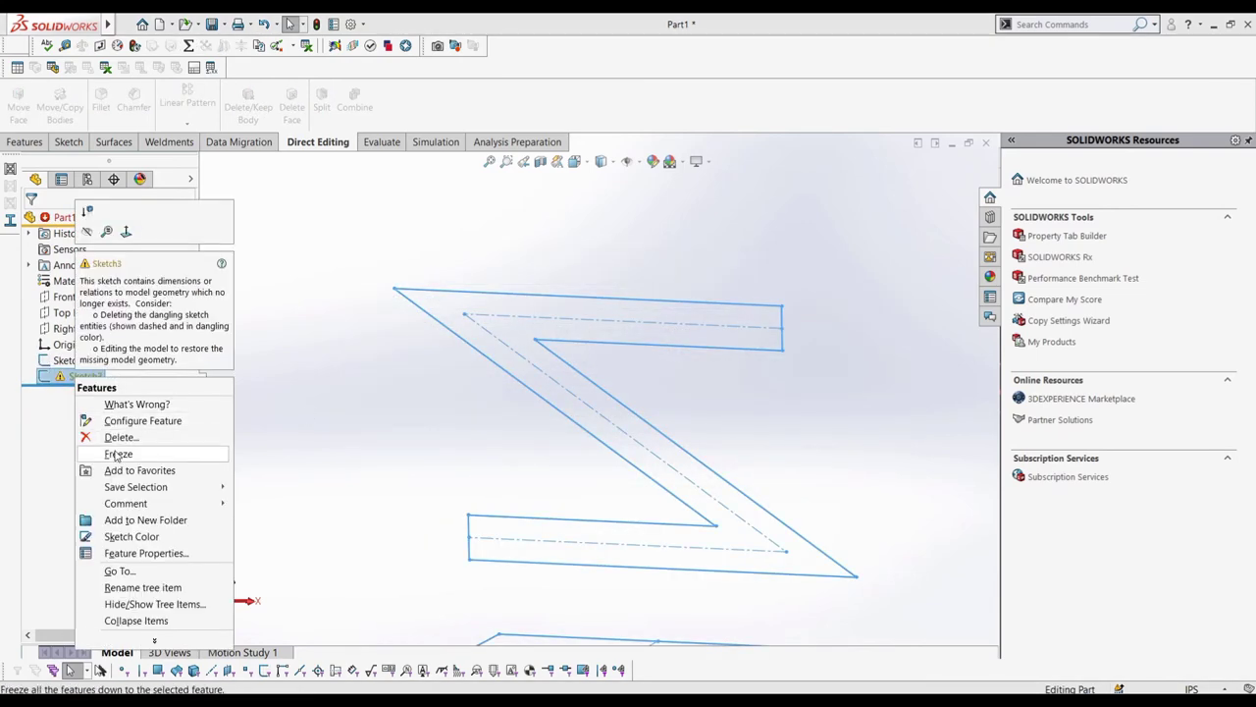
click(108, 446)
click(722, 318)
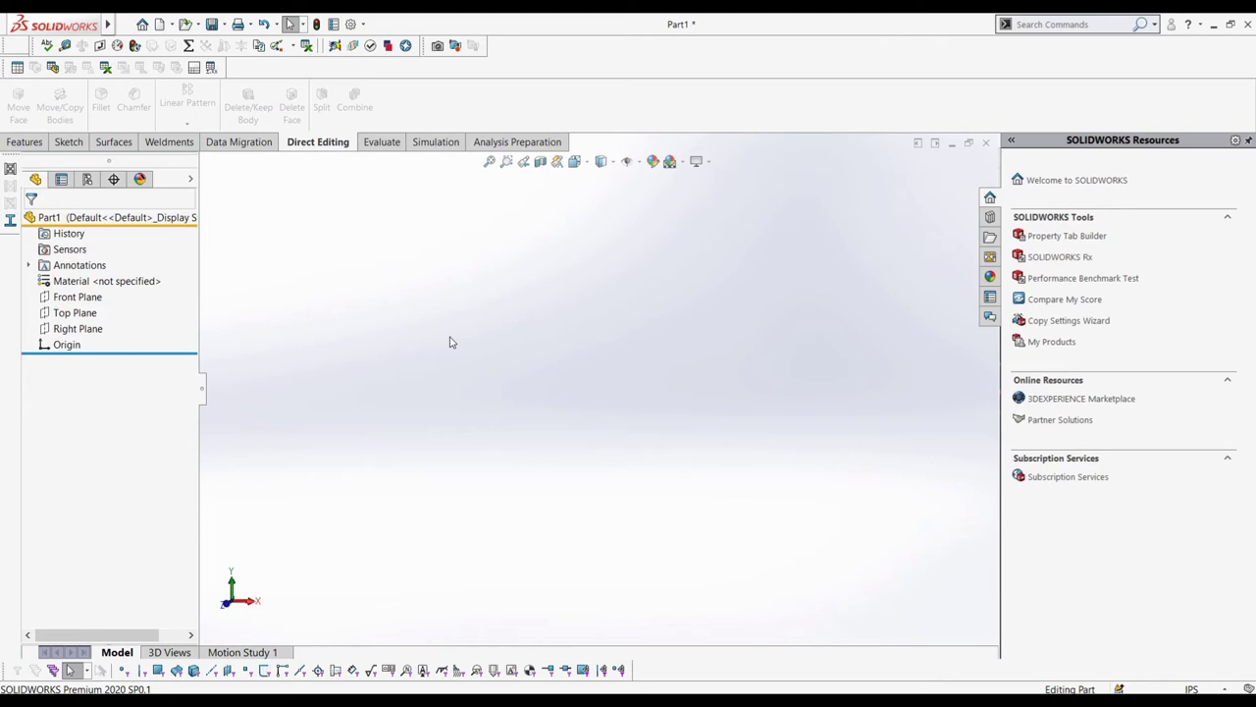
Start a Front Plane sketch and draw a horizontal centerline from the origin.
click(69, 141)
click(19, 95)
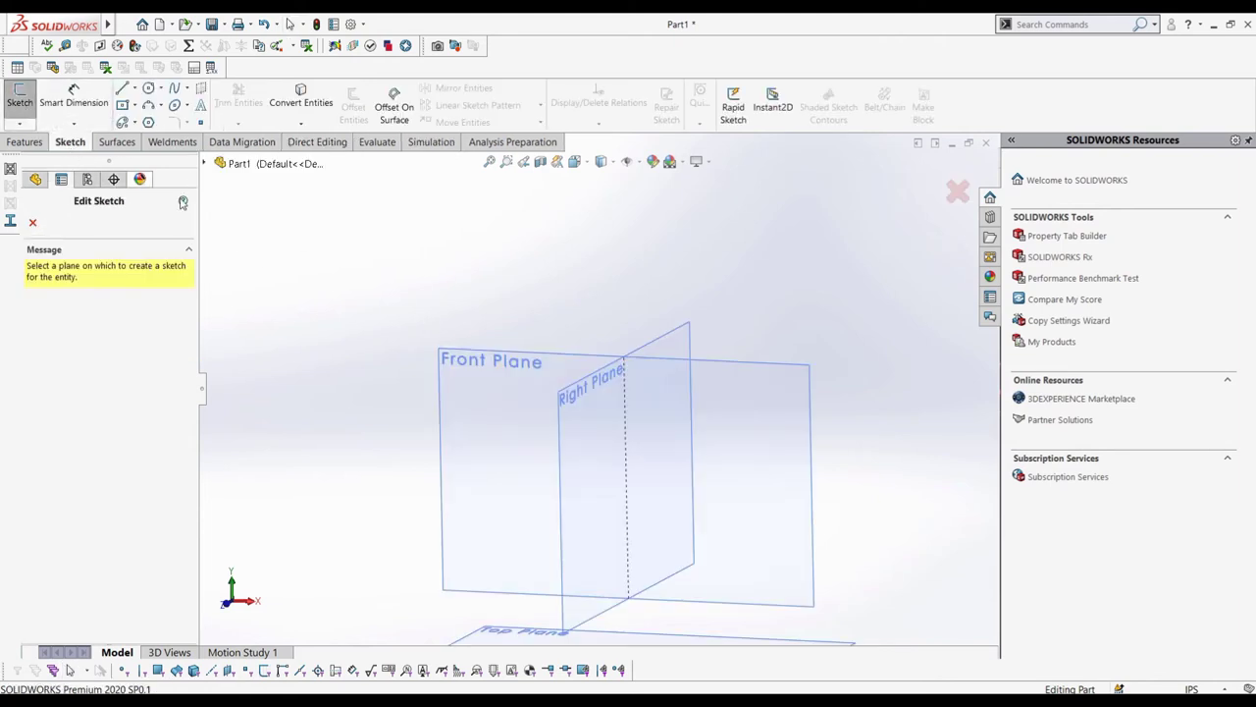
click(544, 422)
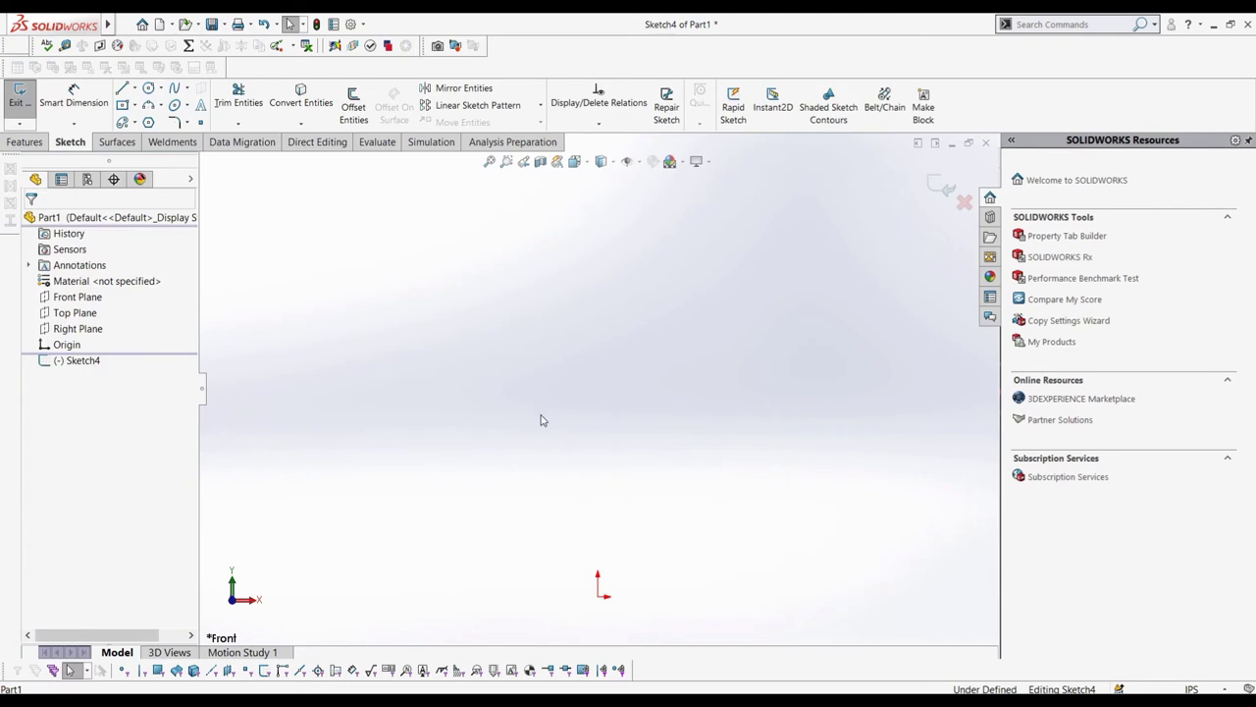
click(134, 89)
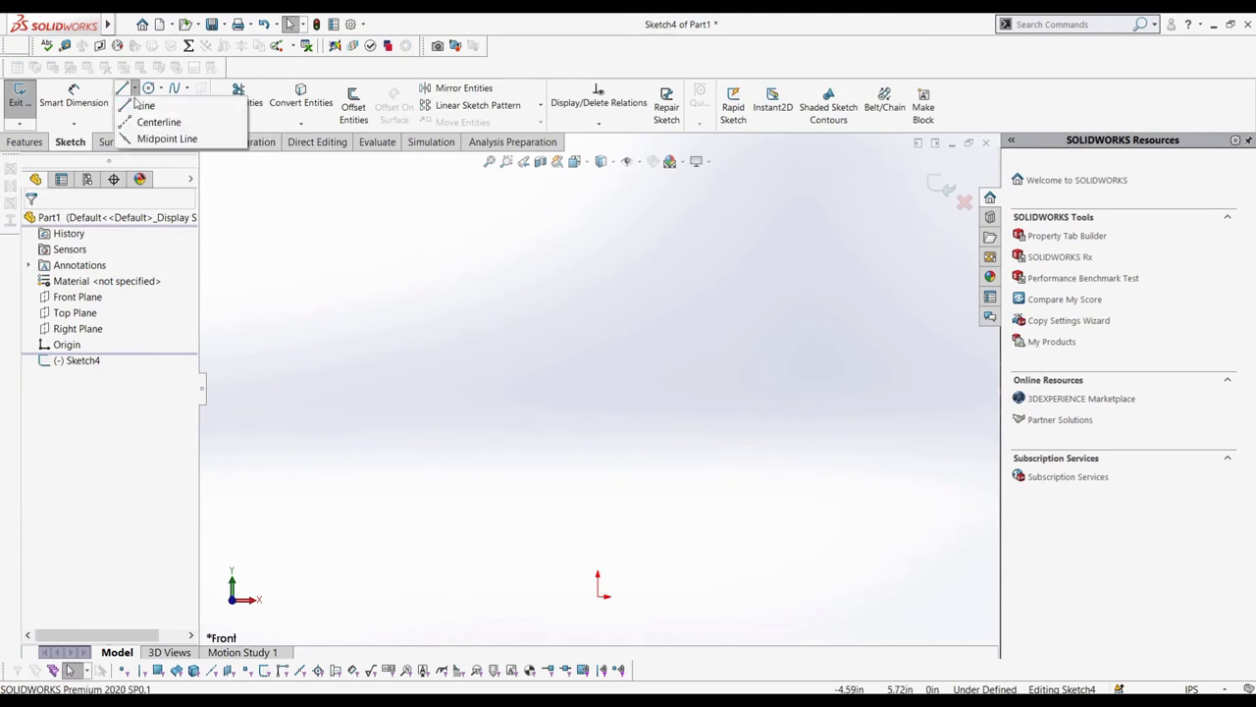
click(159, 121)
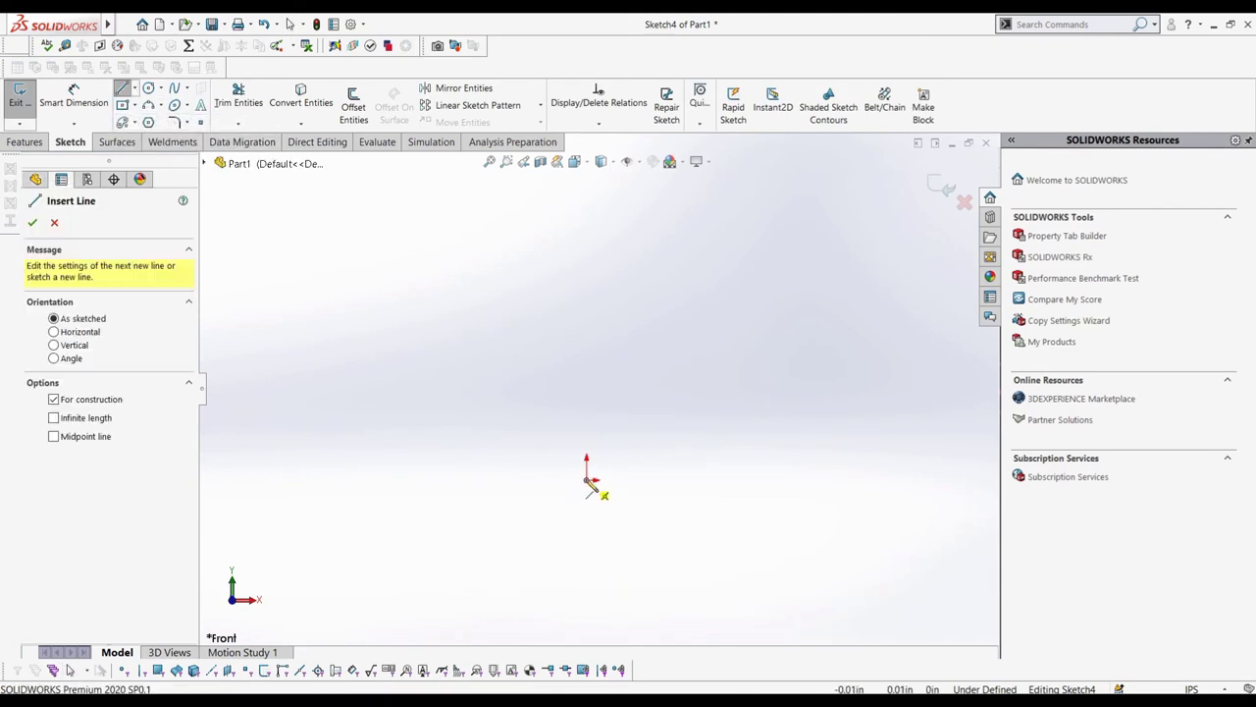
click(591, 441)
click(747, 440)
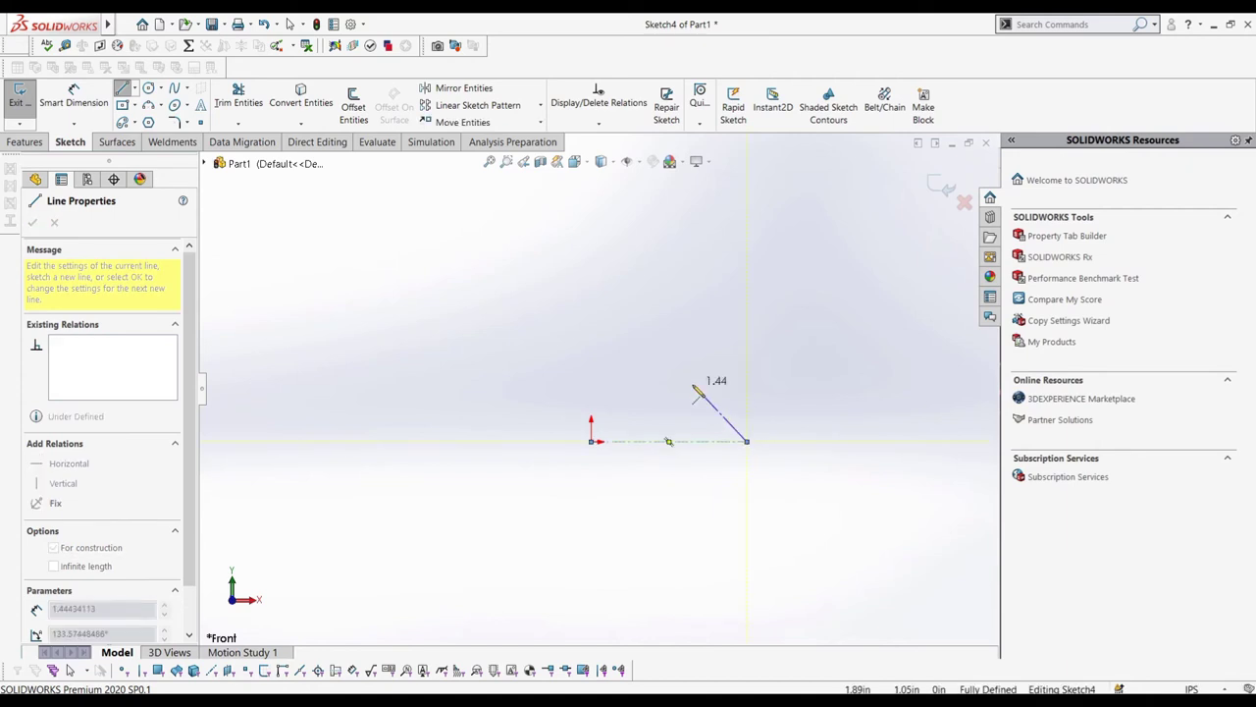
key(Escape)
Add the letter S as sketch text along the centerline, shorten the line to enlarge it, and exit.
scroll(696, 392, down, 3)
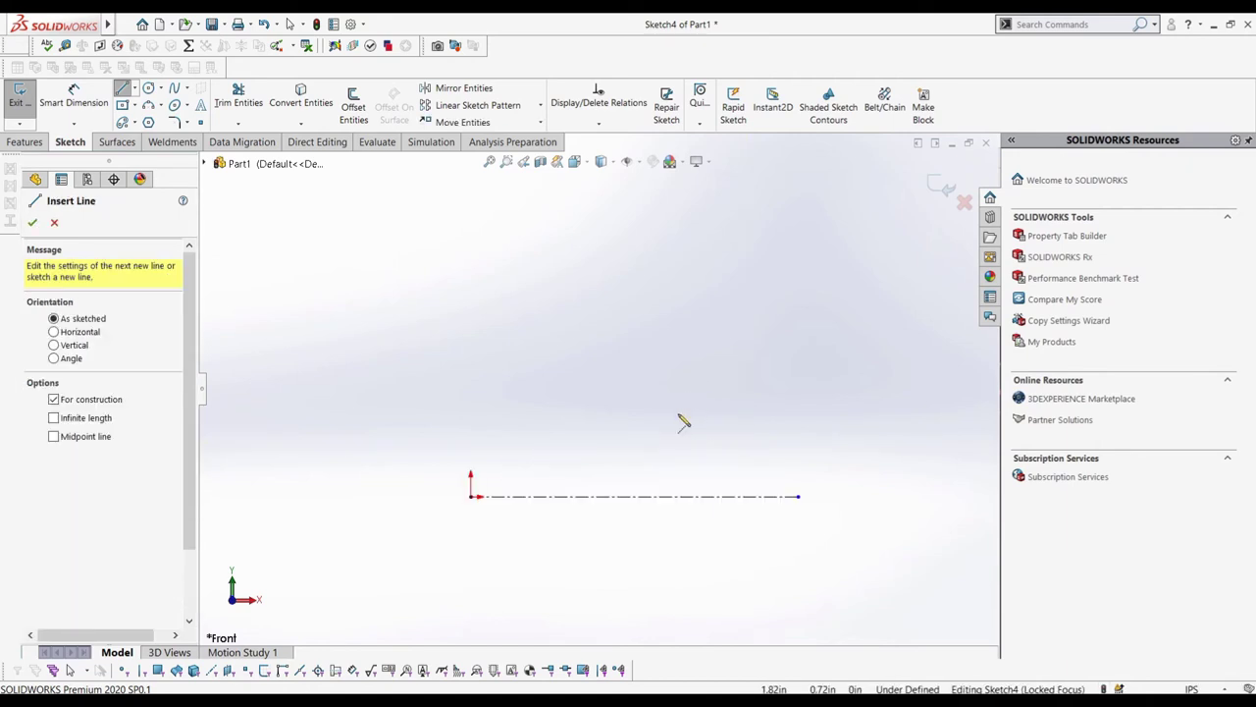
click(200, 106)
click(505, 498)
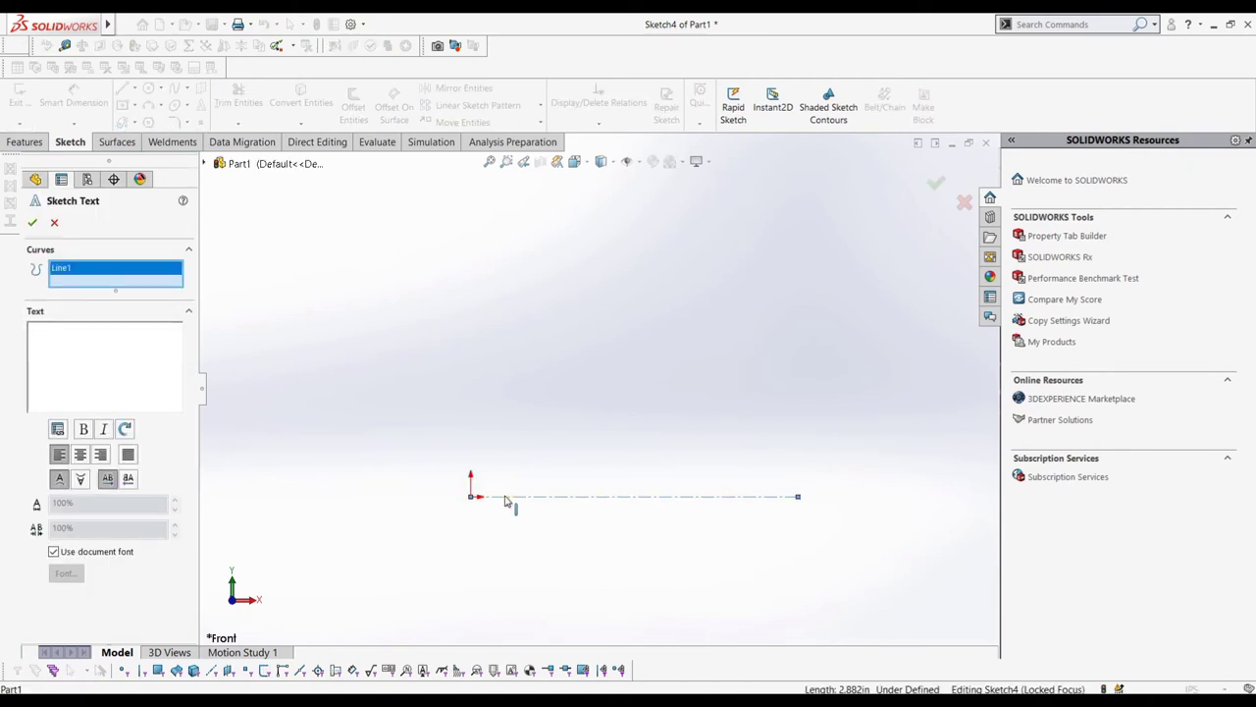
scroll(509, 484, up, 5)
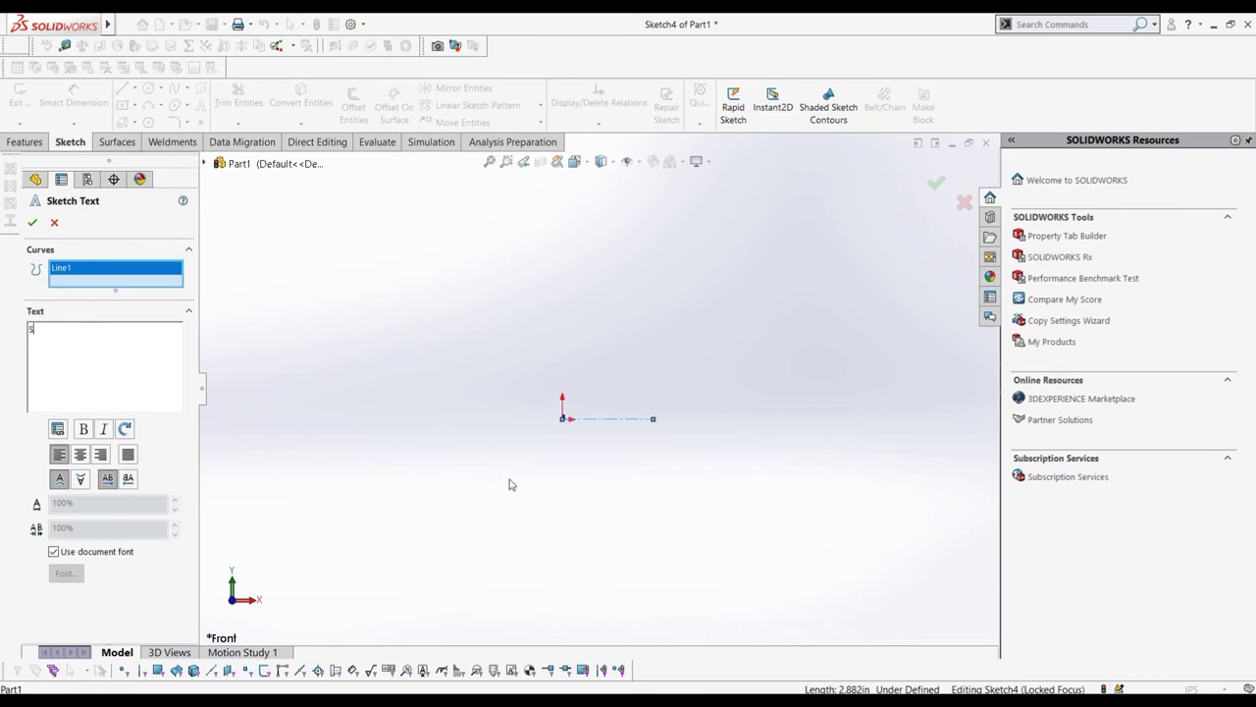
scroll(638, 397, down, 5)
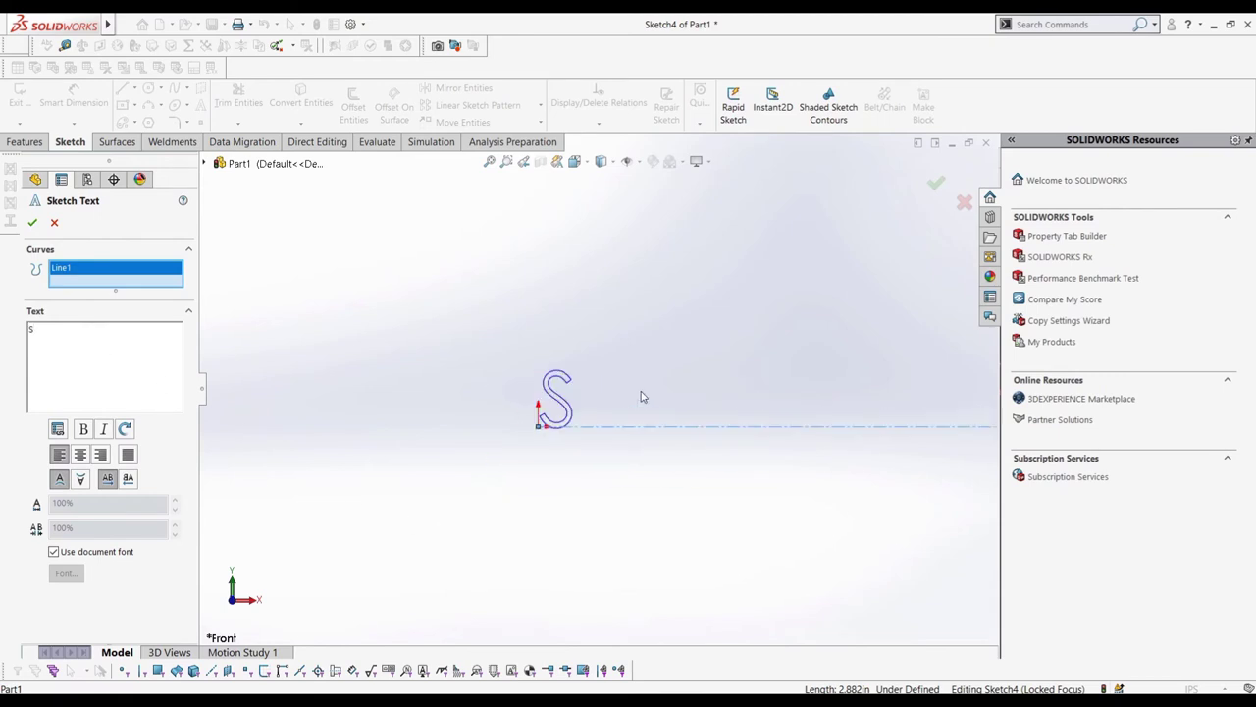
key(z)
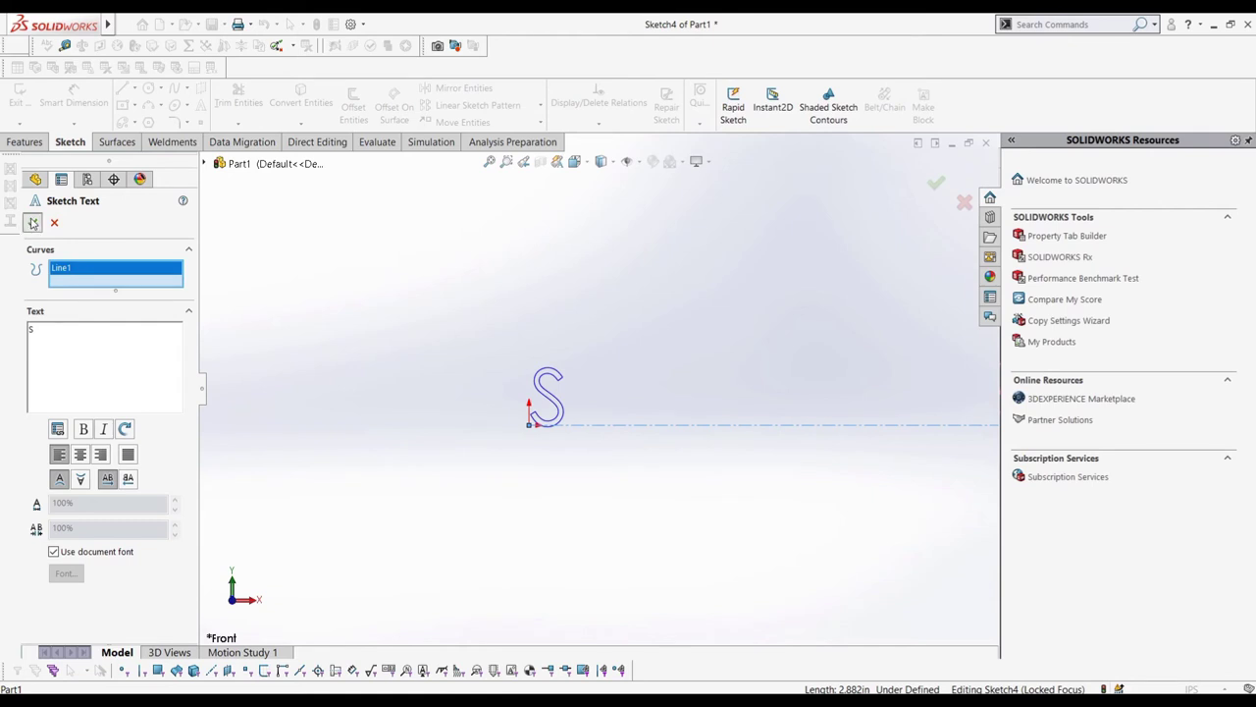
click(32, 223)
key(z)
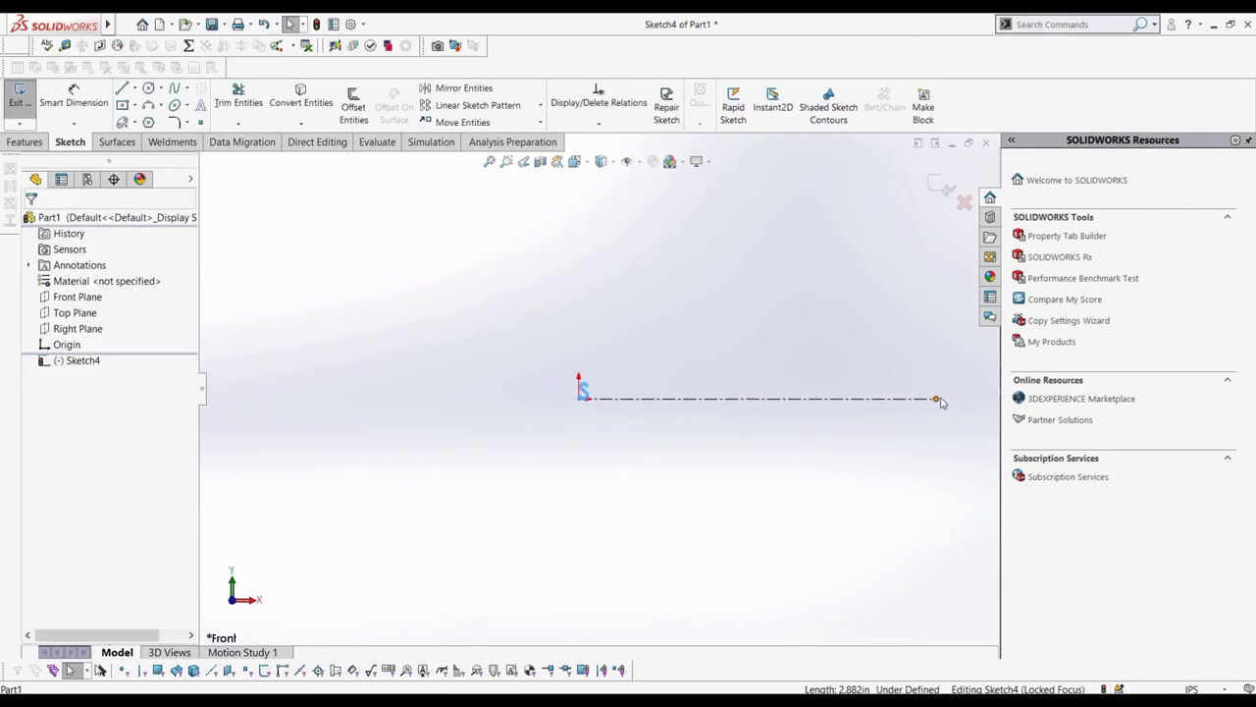
drag(937, 399, 611, 415)
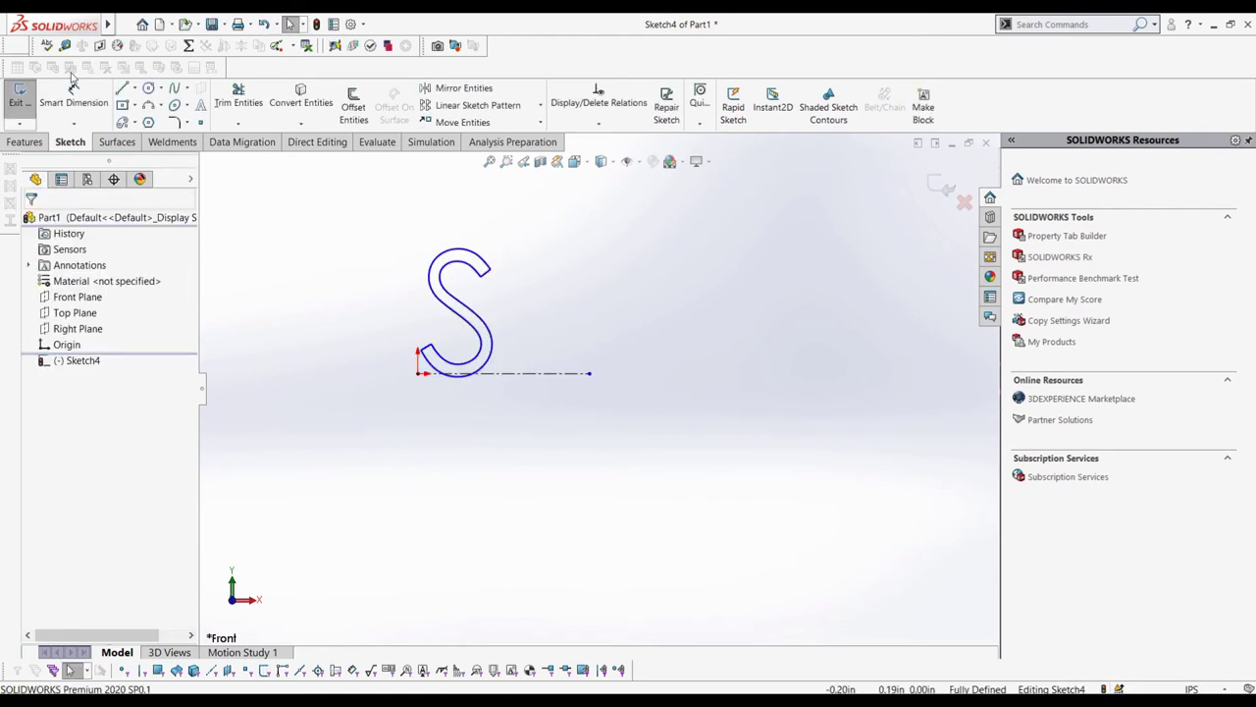
click(19, 115)
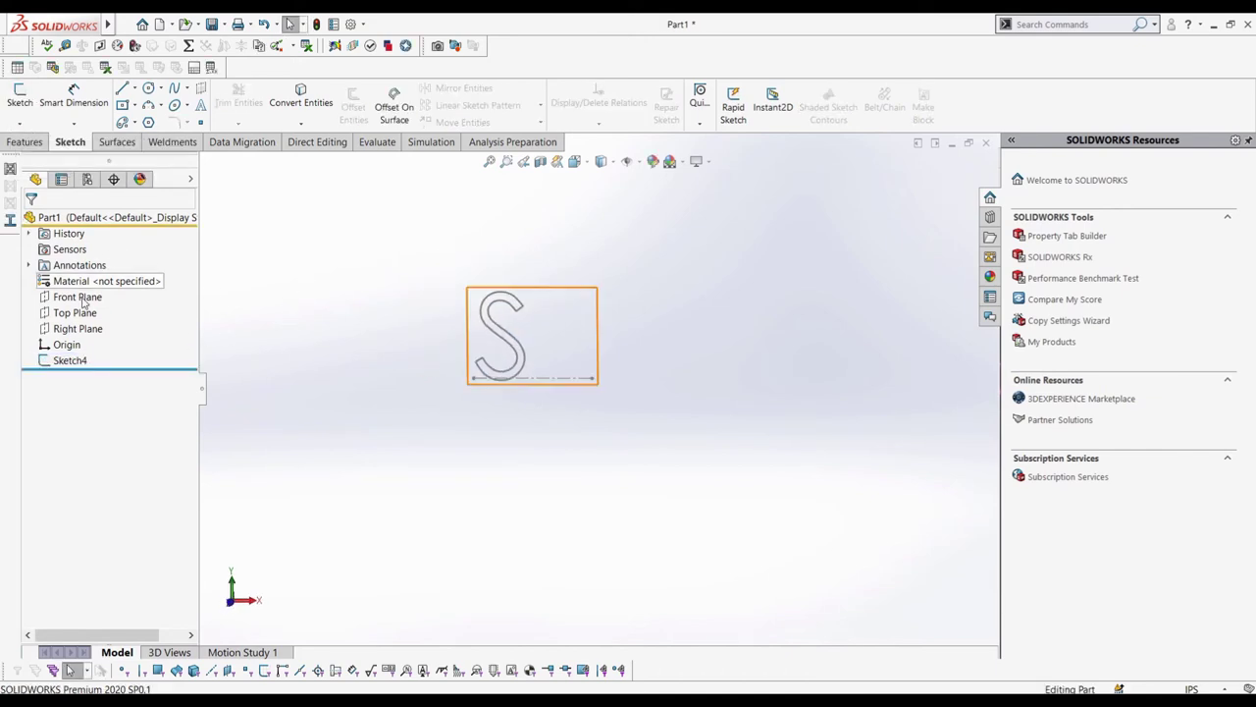
Start a Right Plane sketch and draw a horizontal construction line from the origin.
click(78, 328)
click(20, 98)
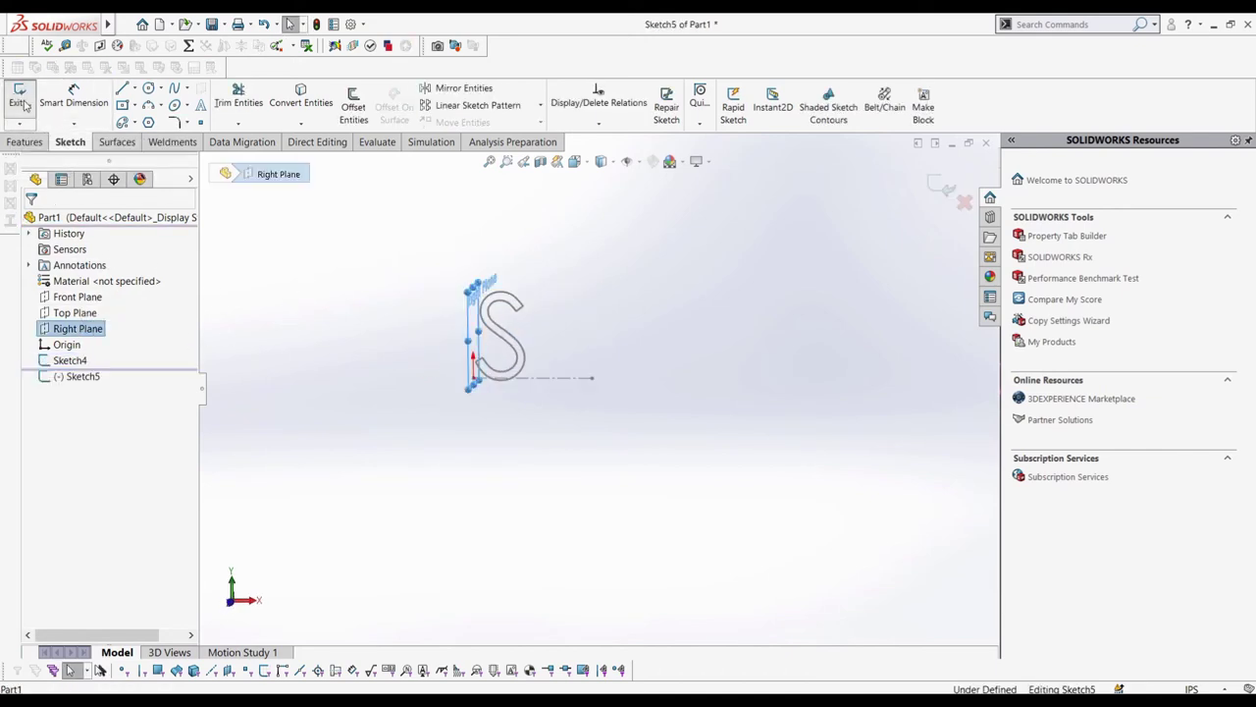
click(123, 89)
drag(602, 592, 923, 583)
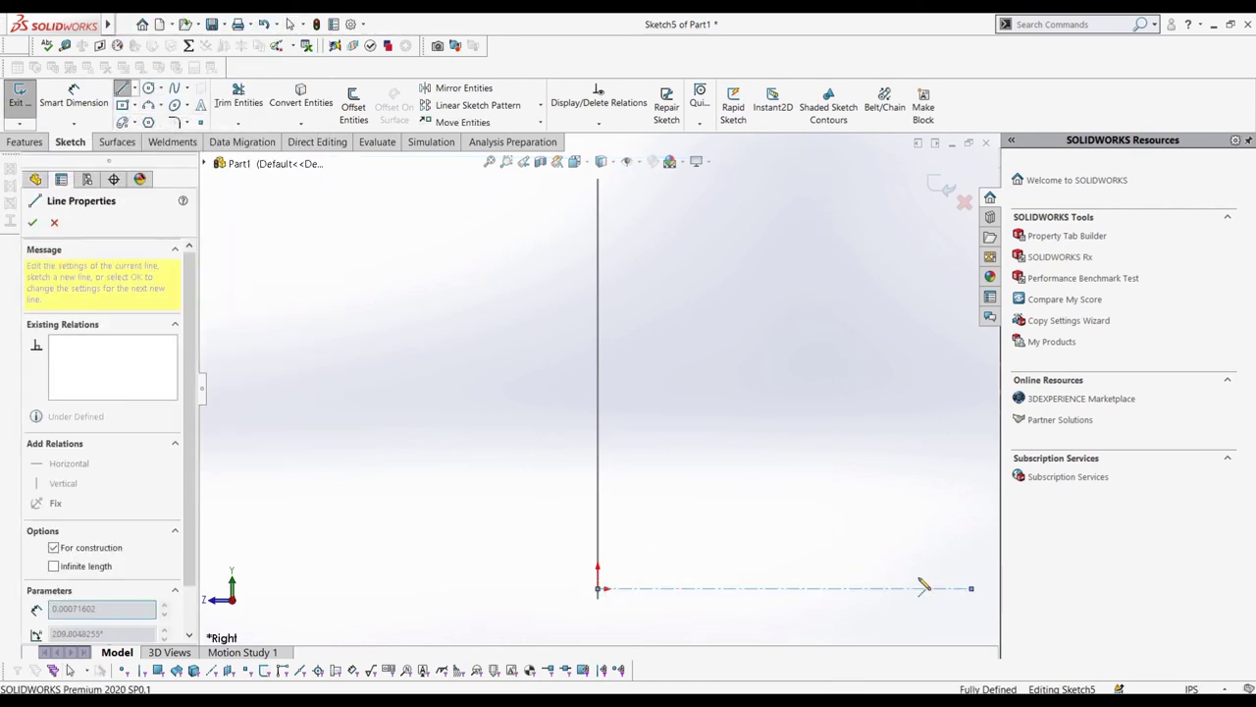
Add the letter L as sketch text along the line, then orbit to see both letters.
click(186, 105)
click(200, 104)
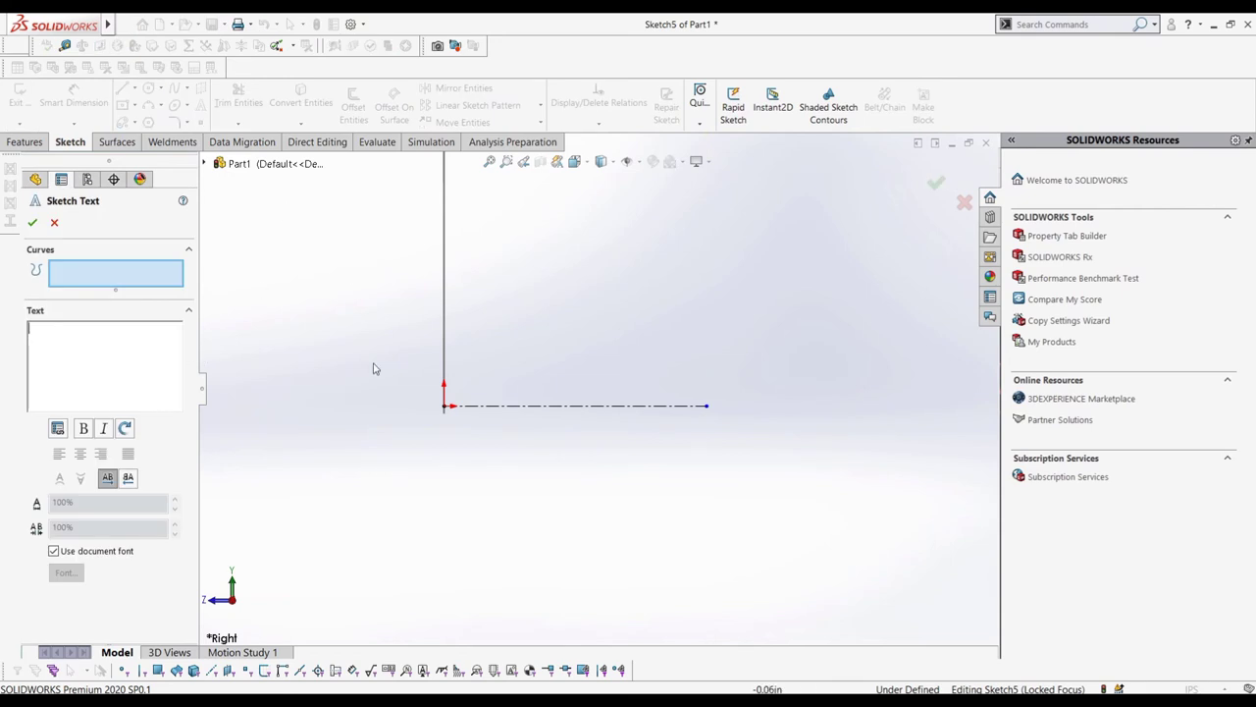
click(451, 407)
text(L)
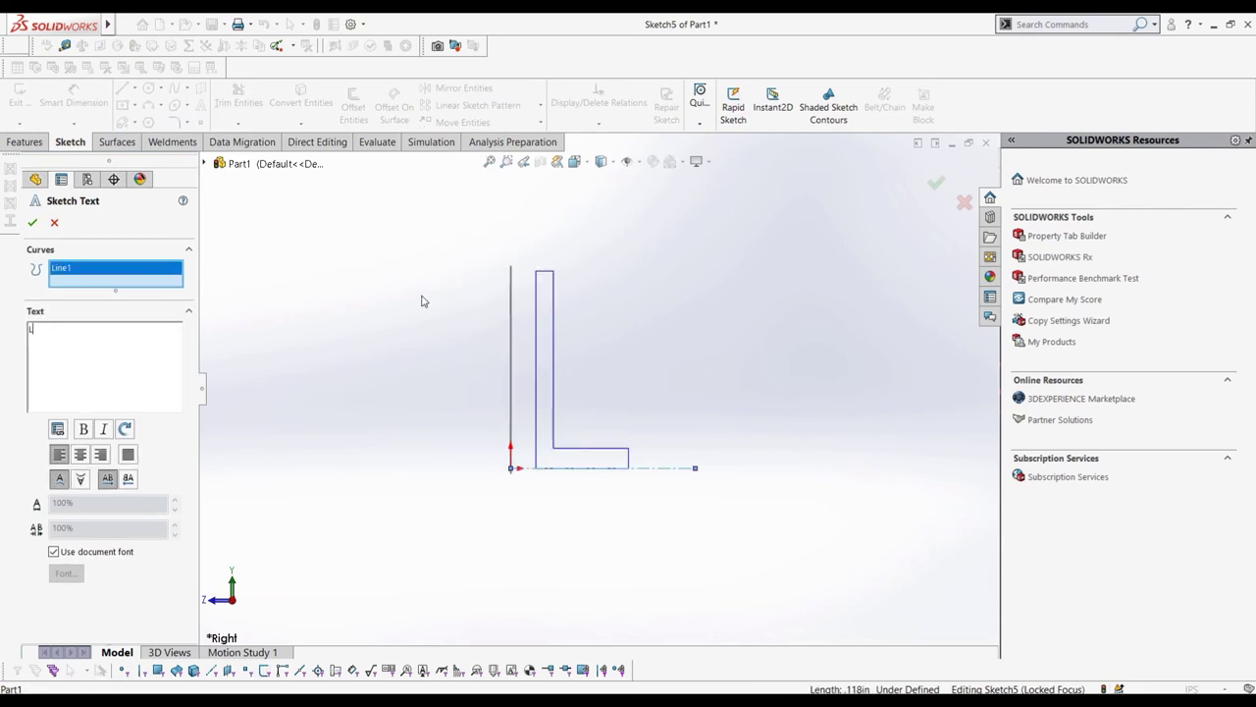
click(32, 222)
mouse_move(344, 392)
middle_down()
mouse_move(399, 389)
mouse_move(431, 314)
mouse_move(359, 291)
middle_up()
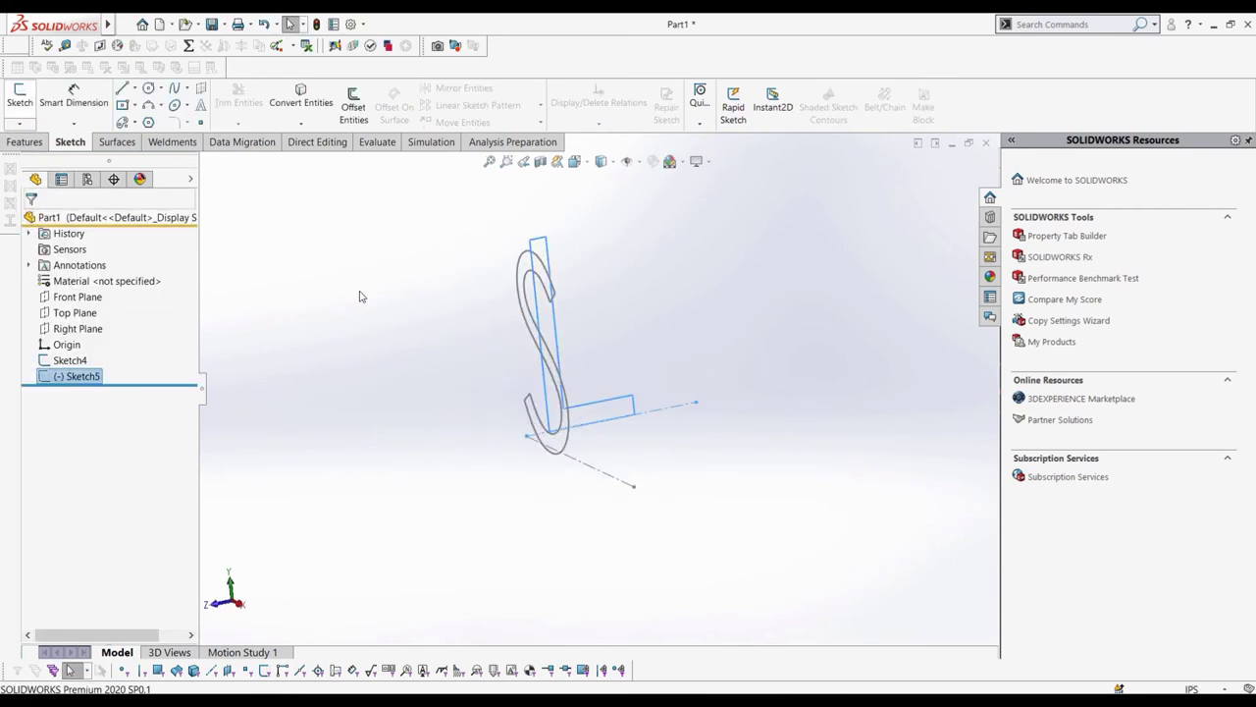
Extrude Sketch4, the S, in the reversed direction to a depth of 0.10 in.
click(26, 106)
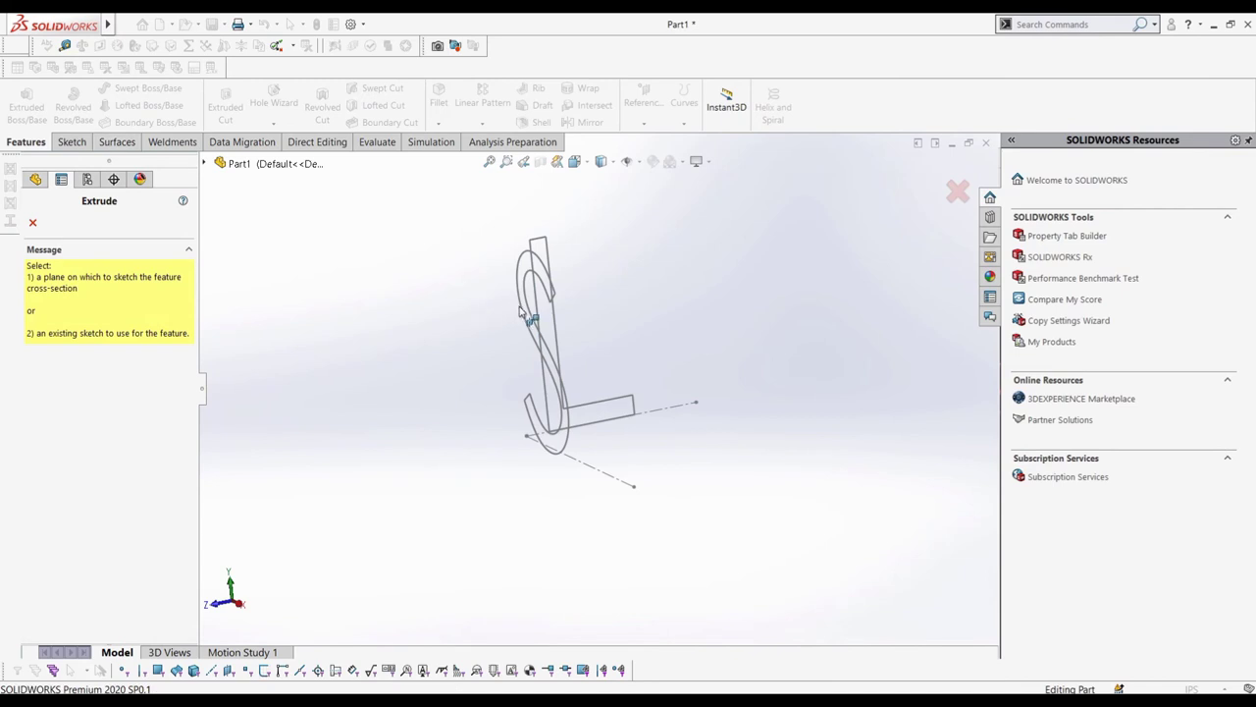
click(209, 163)
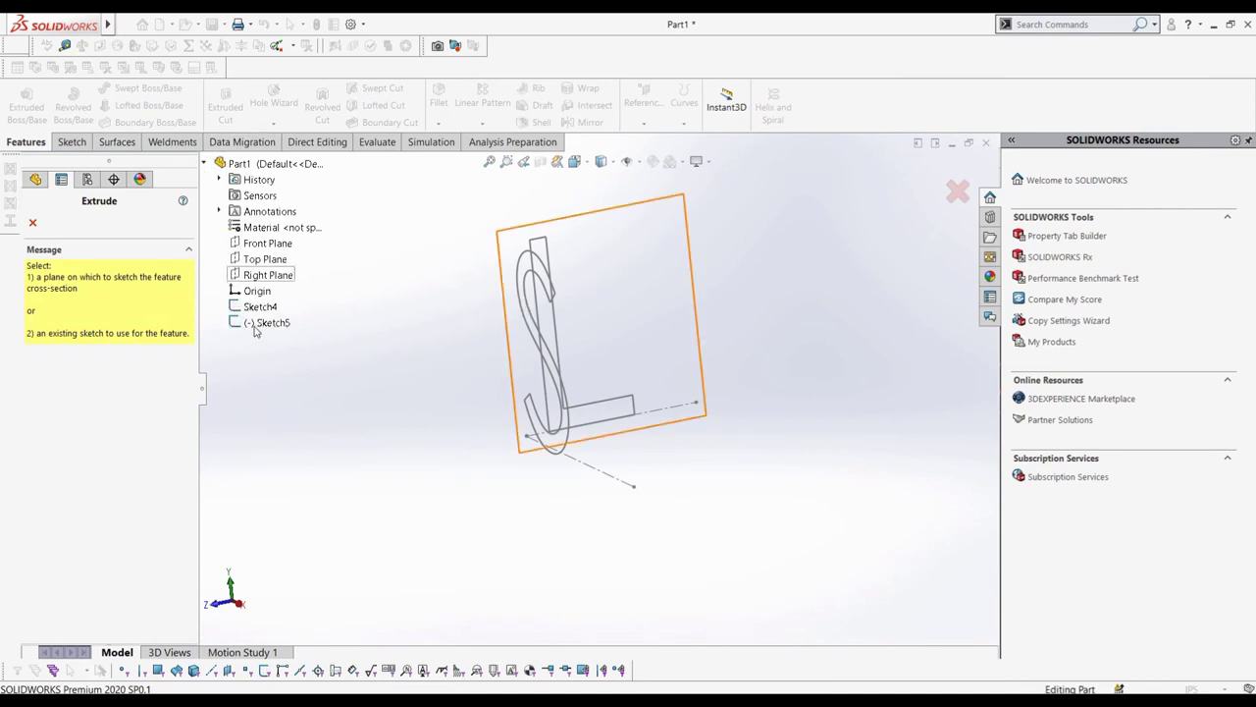
click(239, 309)
click(35, 313)
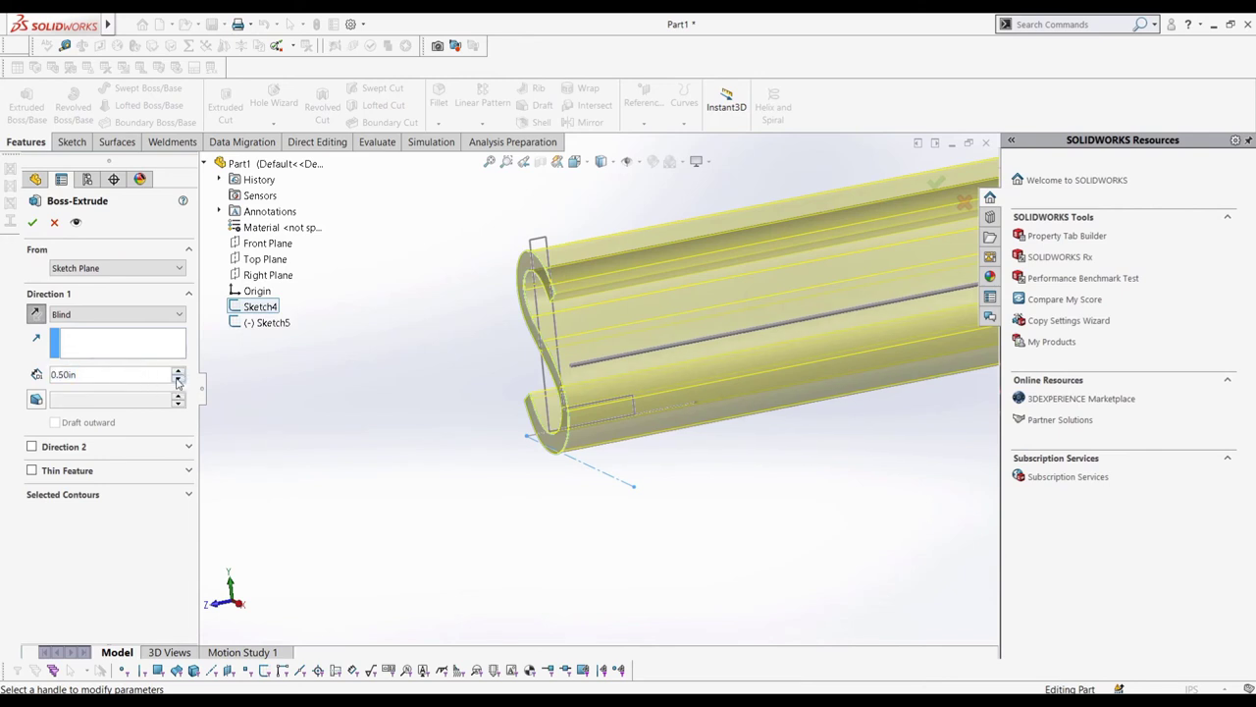
click(178, 382)
middle_drag(404, 376, 424, 403)
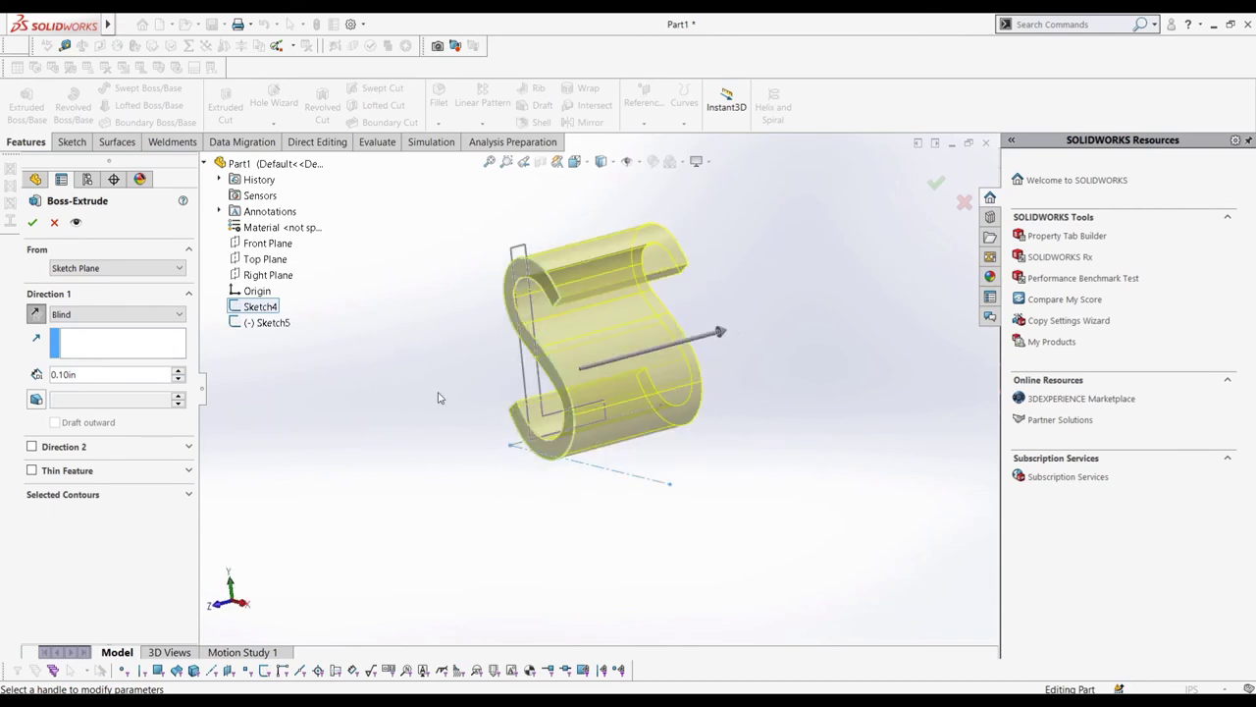
click(32, 222)
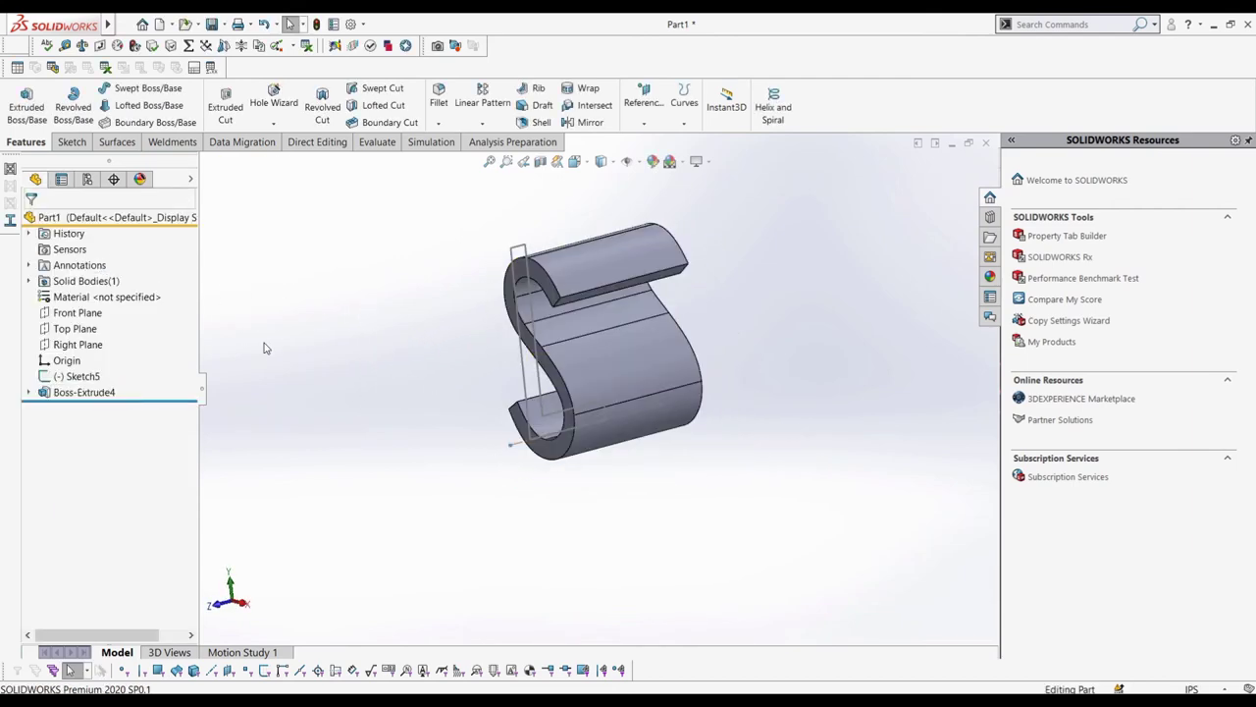
Extrude Sketch5, the L, as a separate body without merging.
click(81, 376)
click(26, 106)
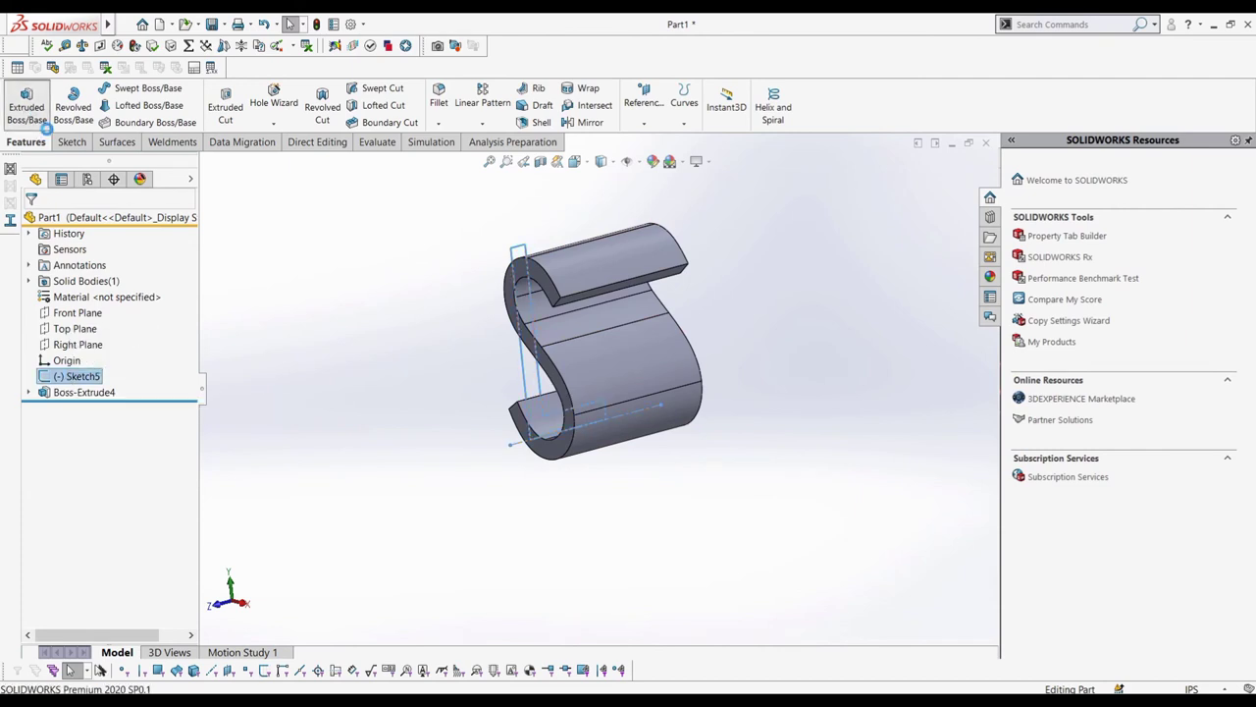
middle_drag(373, 393, 498, 366)
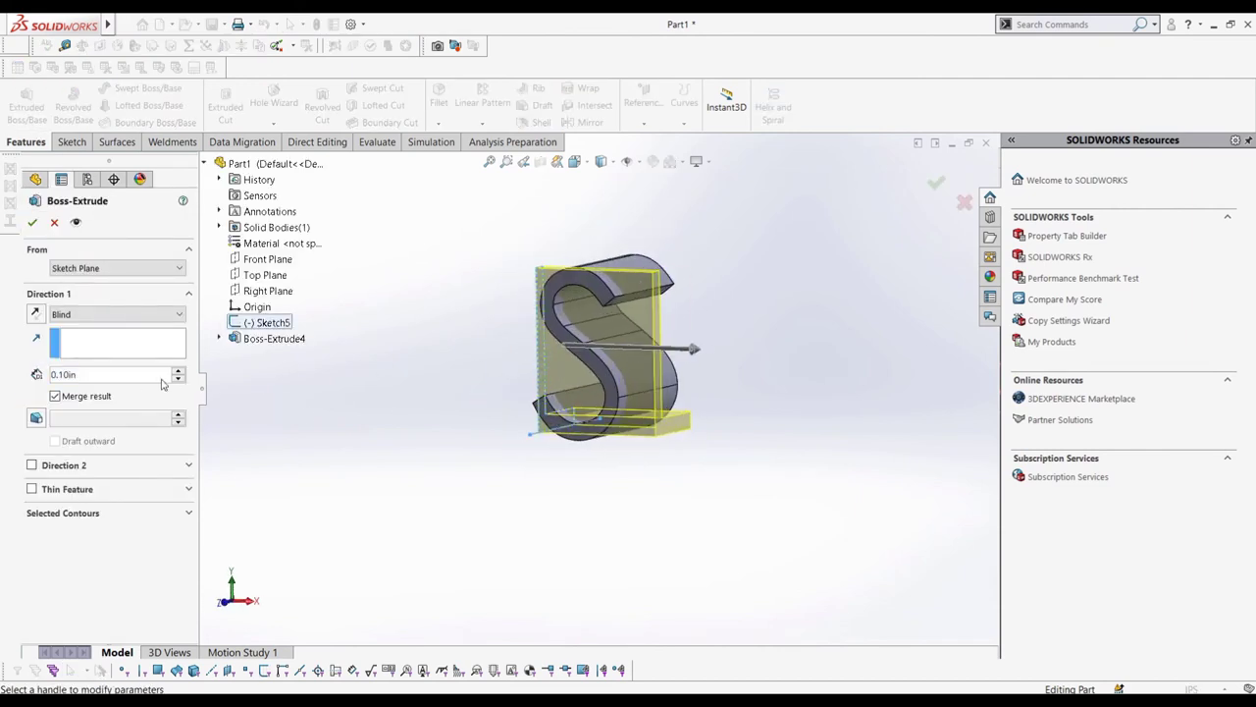
click(34, 222)
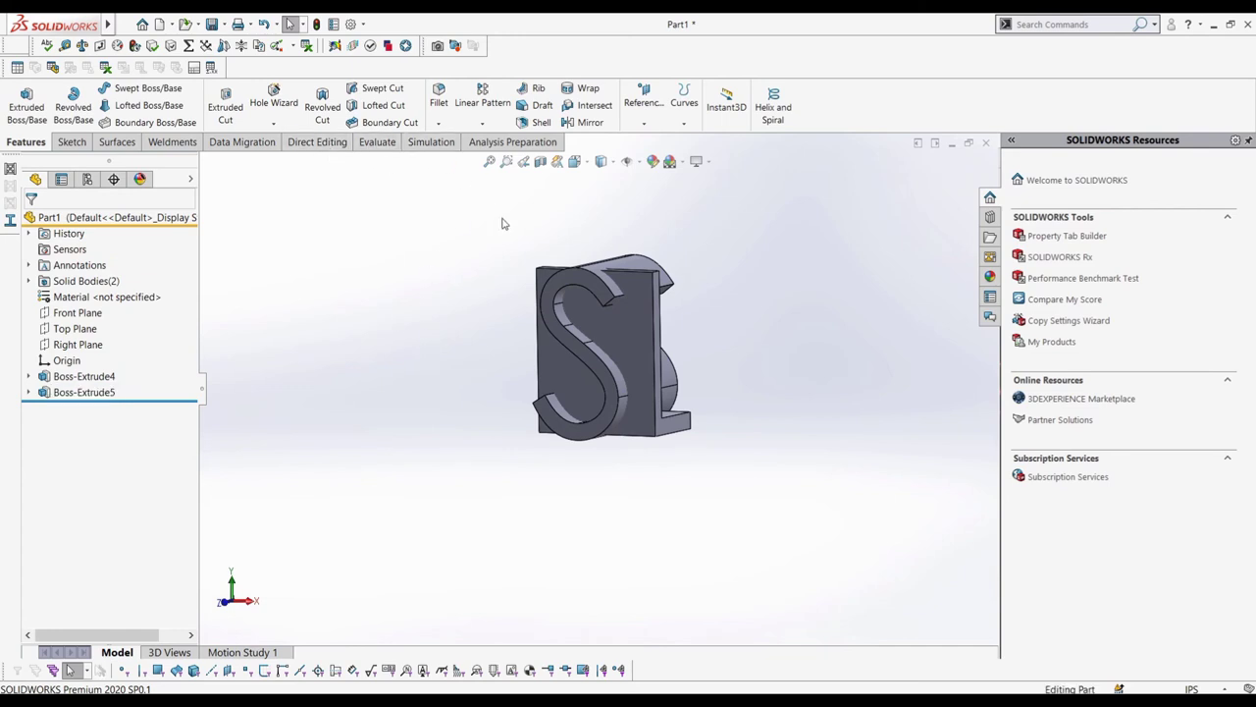
middle_drag(504, 225, 471, 263)
Combine the S and L bodies with Common, keeping only their shared volume.
click(316, 143)
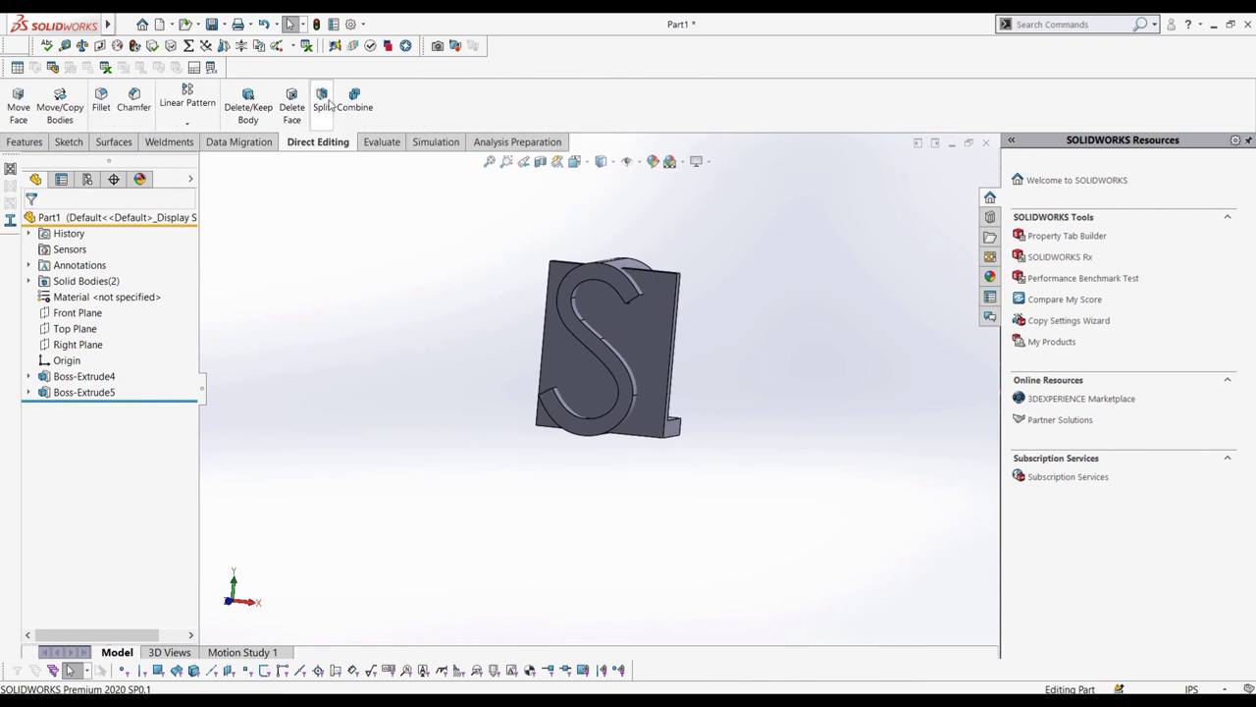
click(354, 104)
click(640, 302)
click(669, 334)
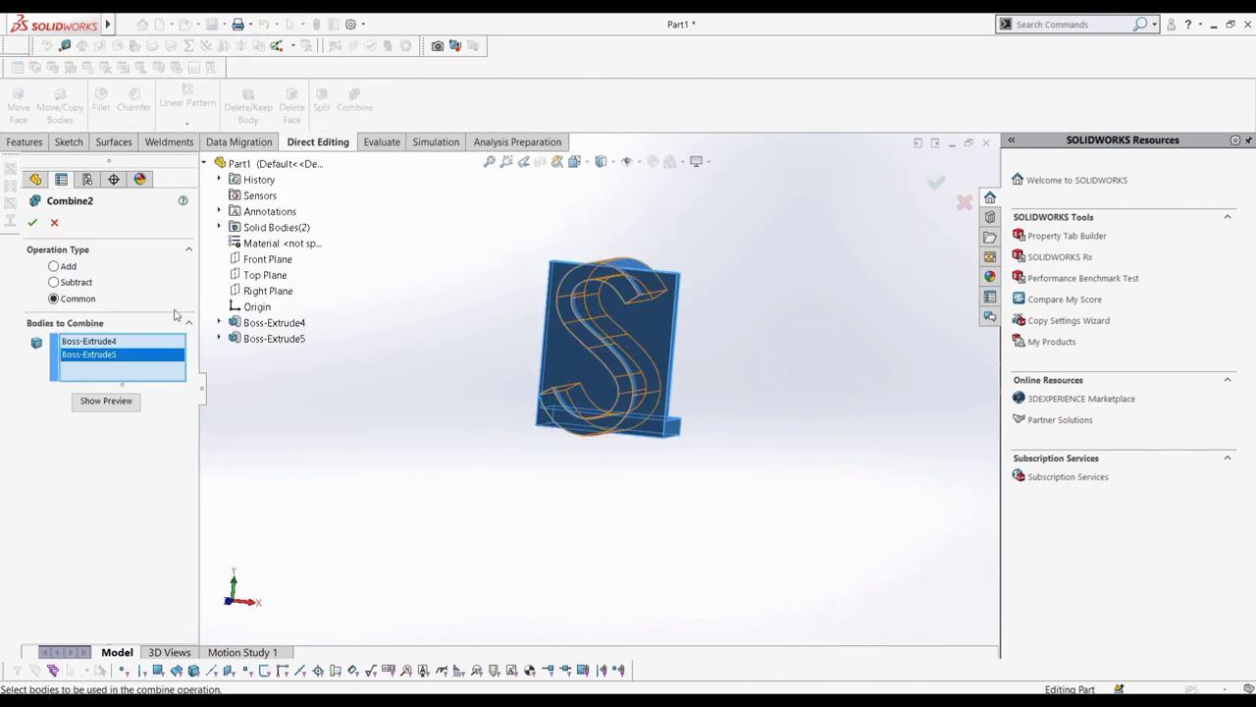
click(110, 402)
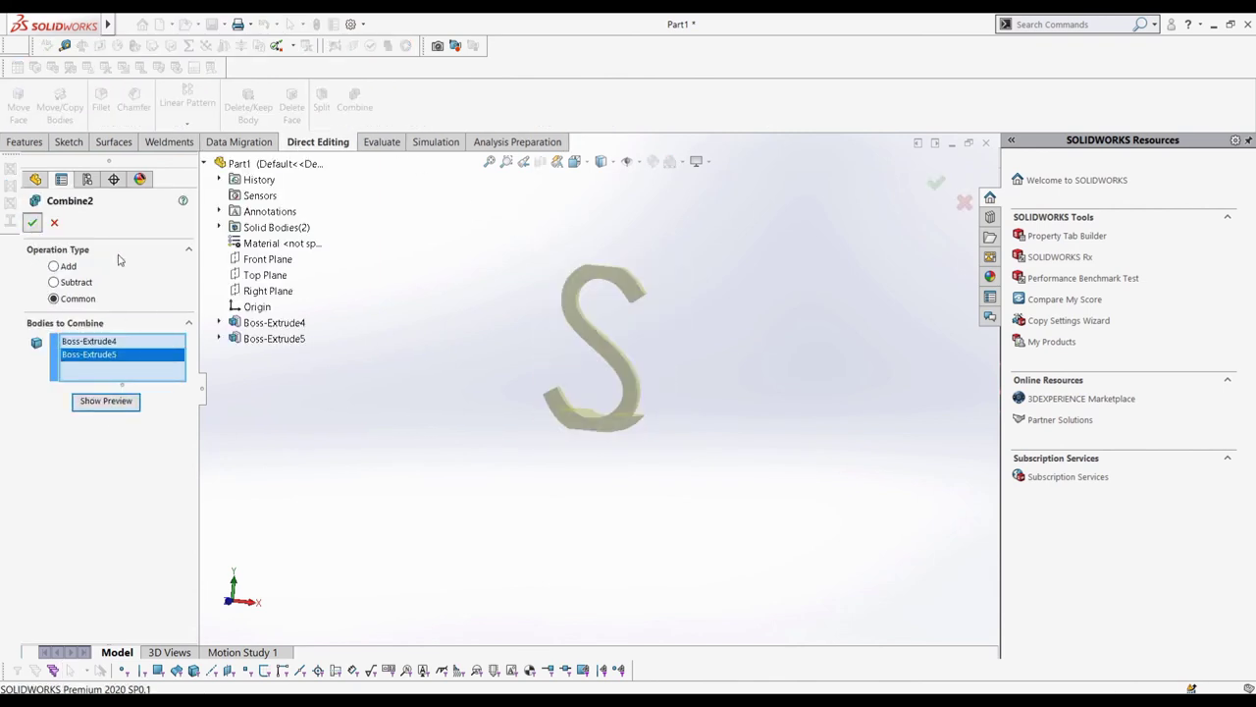
key(Return)
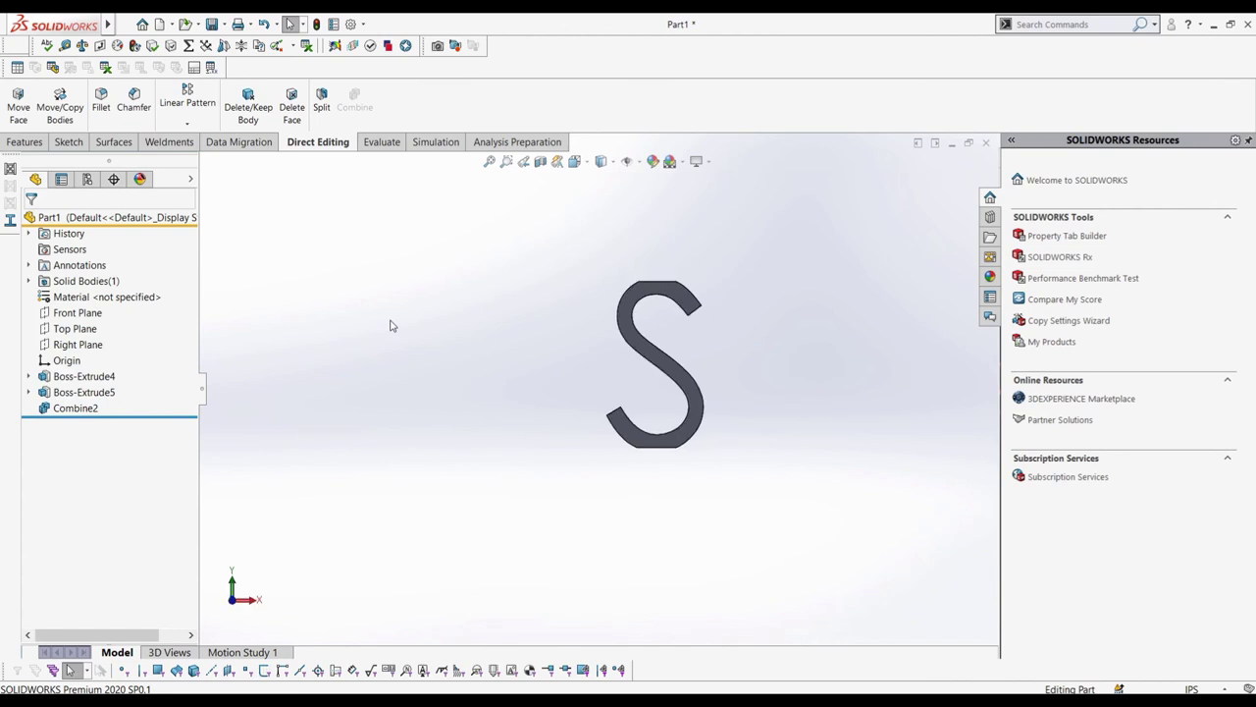
key(space)
click(633, 391)
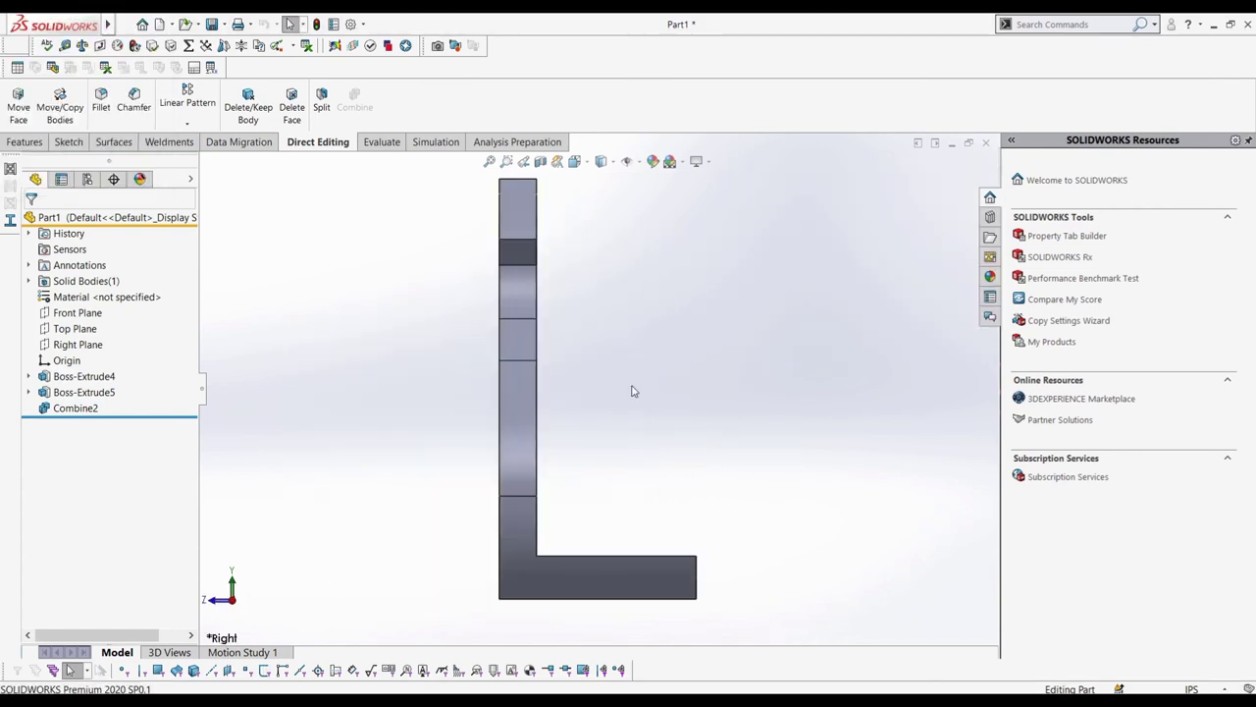
key(ctrl+1)
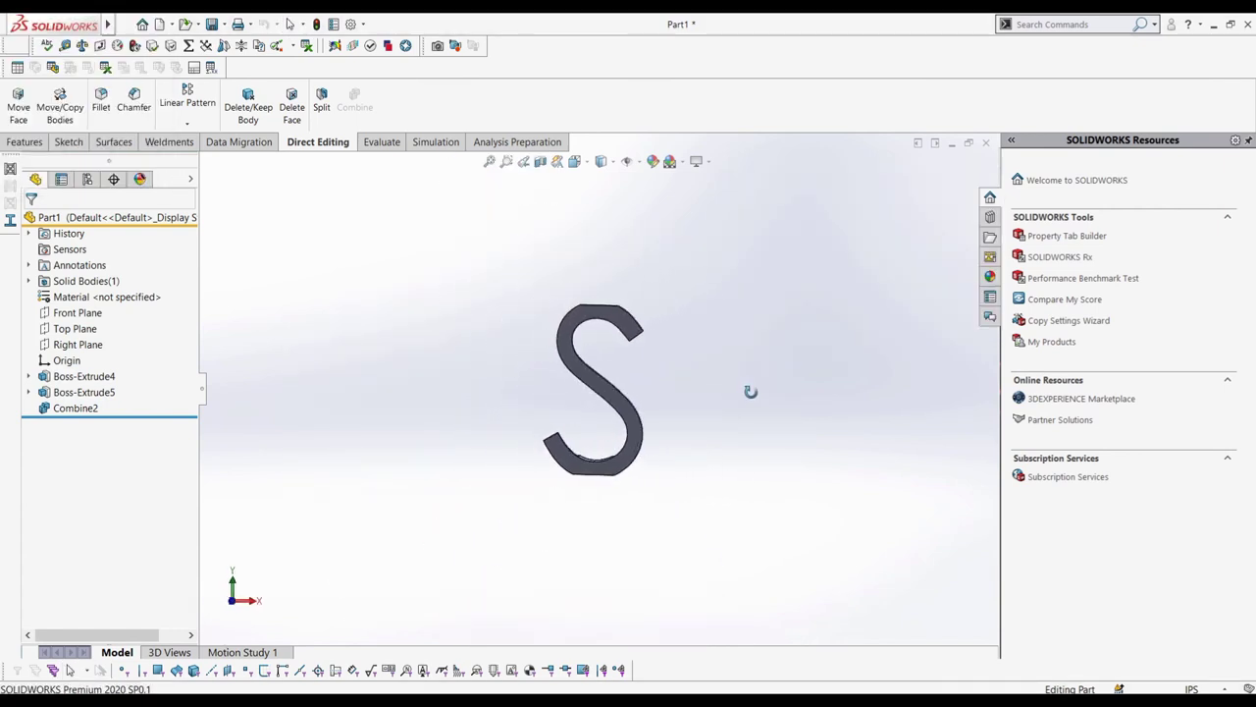
middle_drag(751, 389, 660, 387)
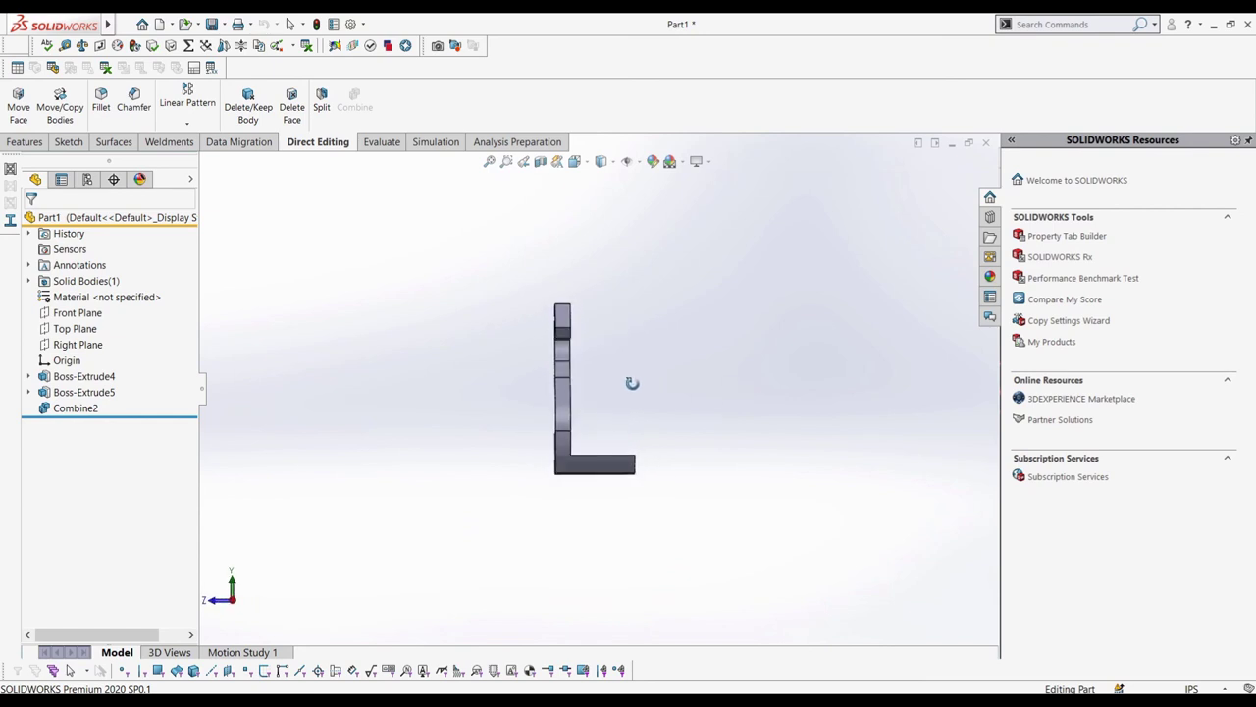
mouse_move(631, 386)
middle_down()
mouse_move(706, 374)
mouse_move(746, 389)
mouse_move(647, 400)
middle_up()
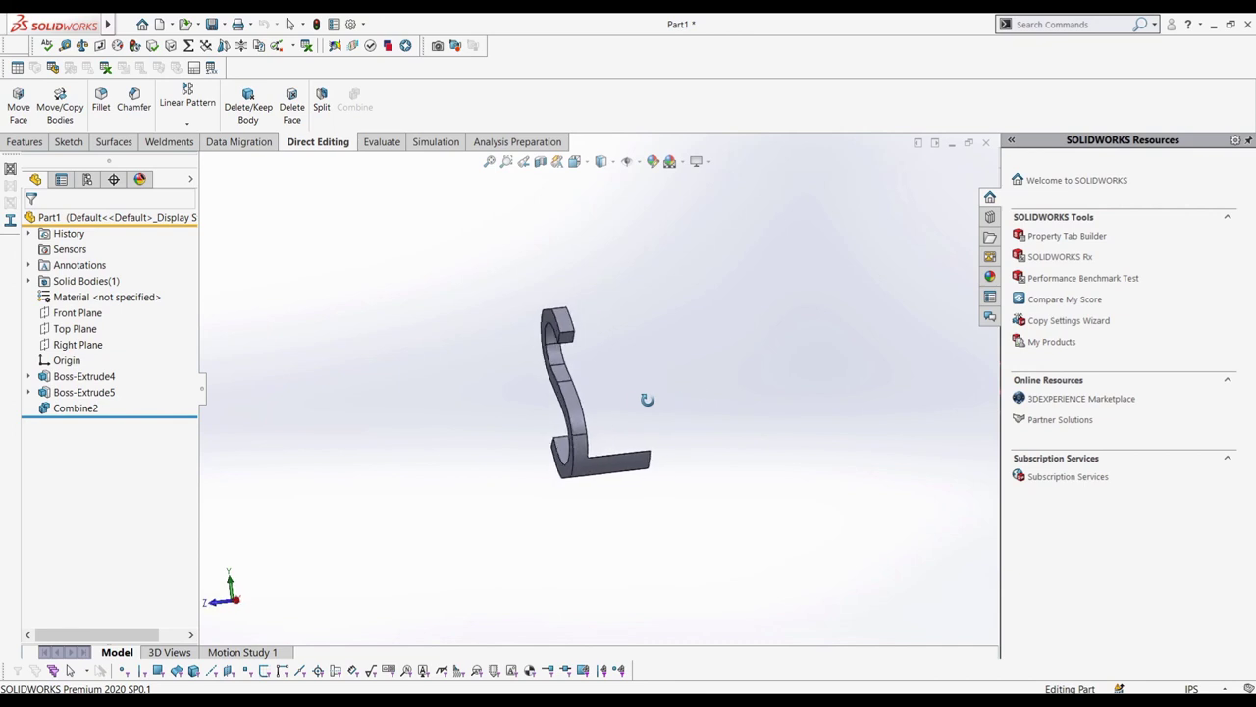